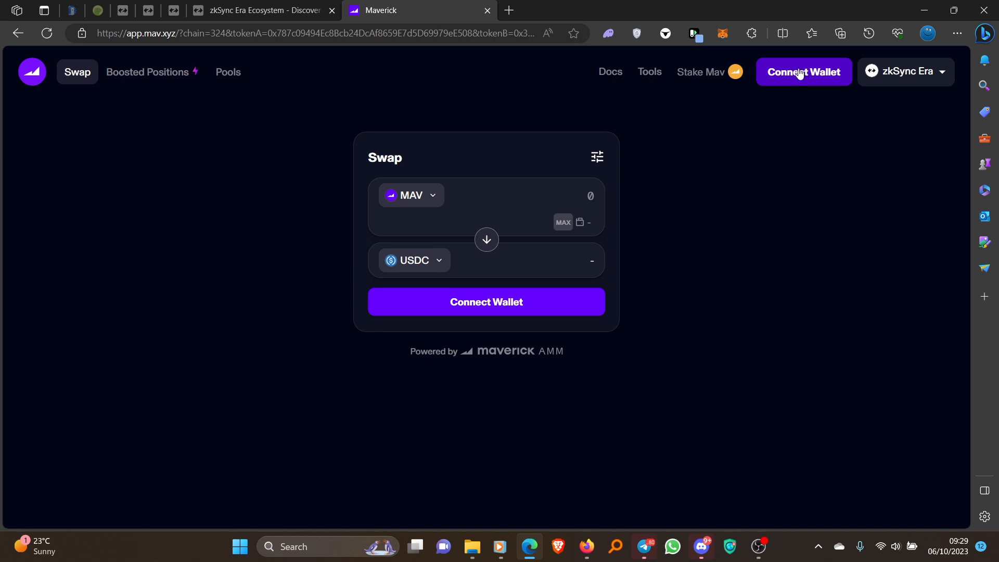
Step: Review the networks available on Maverick and the coin balances in the Aurox wallet
left_click(941, 72)
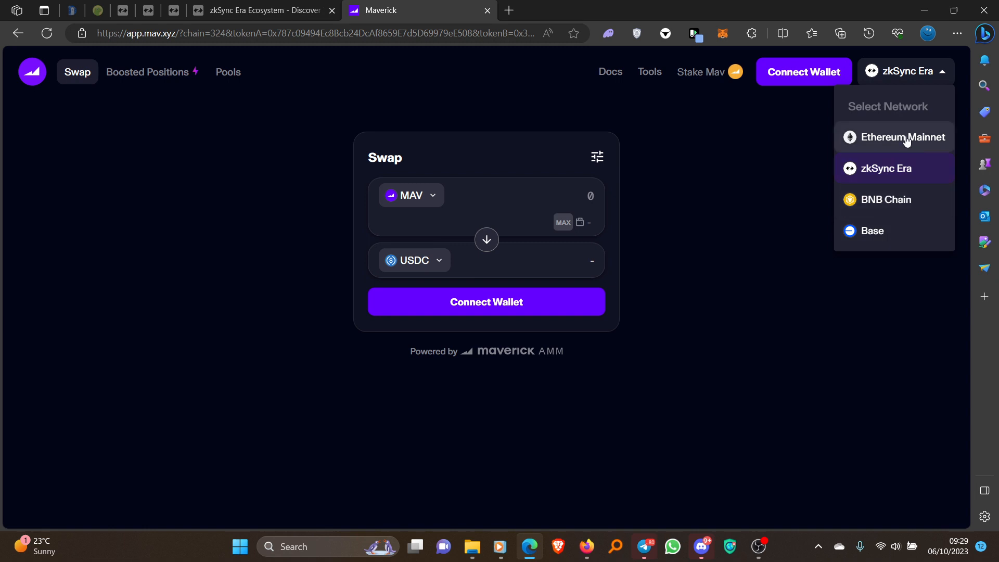
left_click(753, 146)
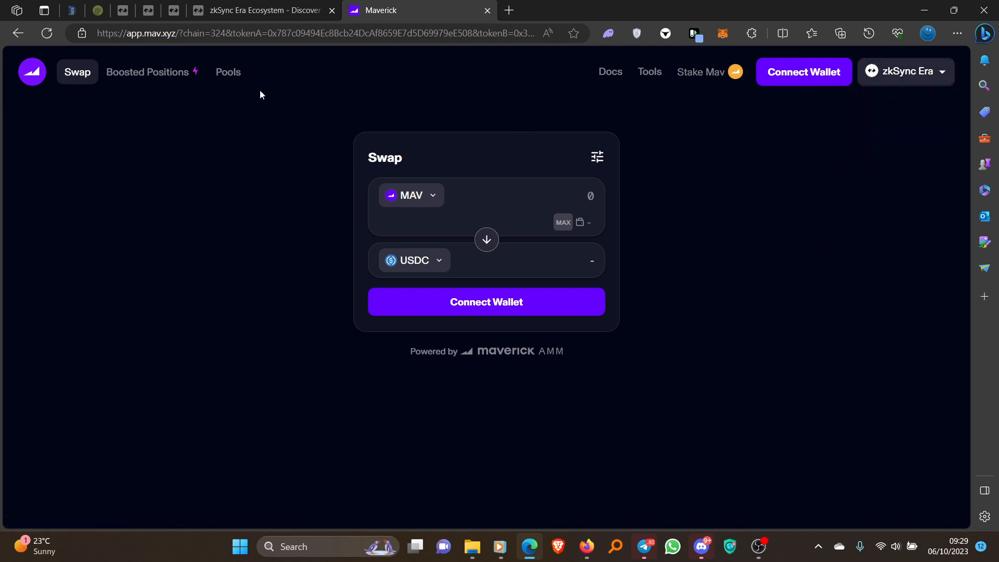
mouse_move(631, 76)
left_click(665, 34)
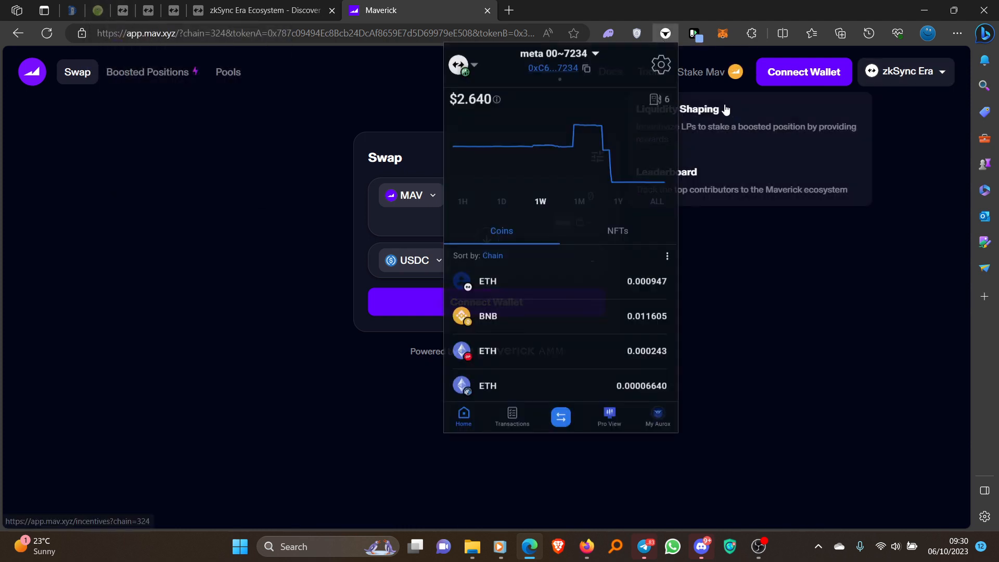
left_click(719, 14)
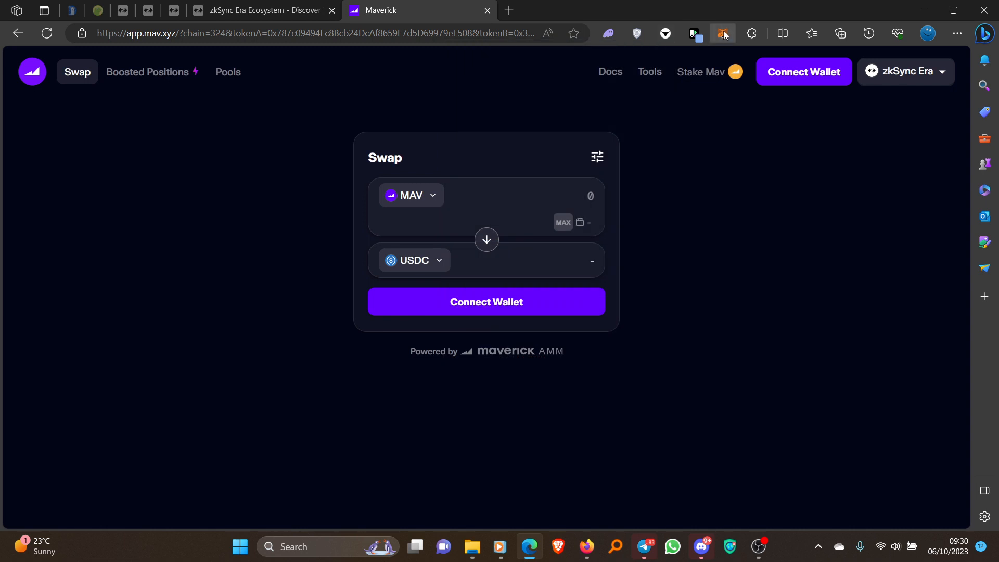
Step: Unlock the MetaMask wallet by entering the account password, correcting the entry after the first attempt
left_click(723, 34)
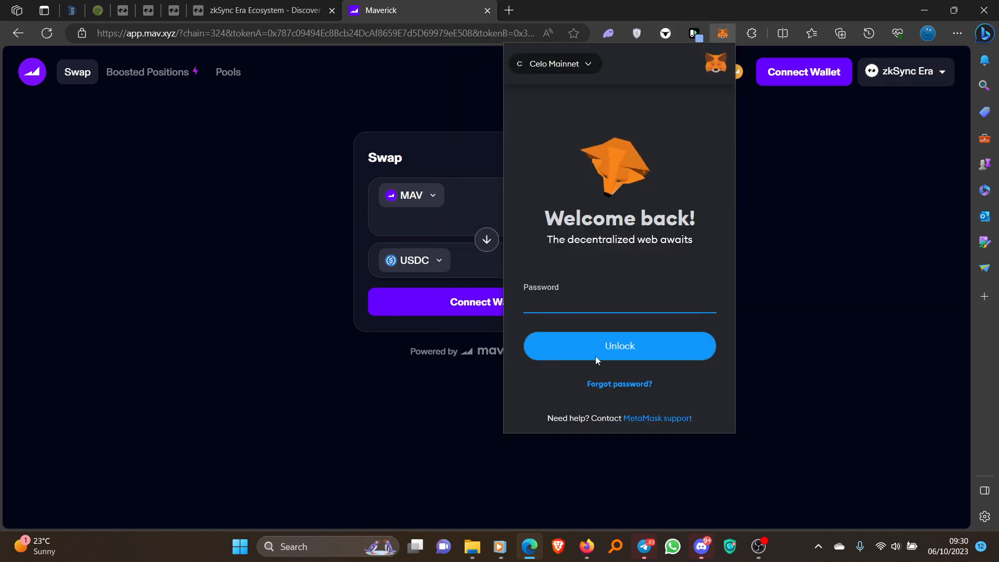
type("********")
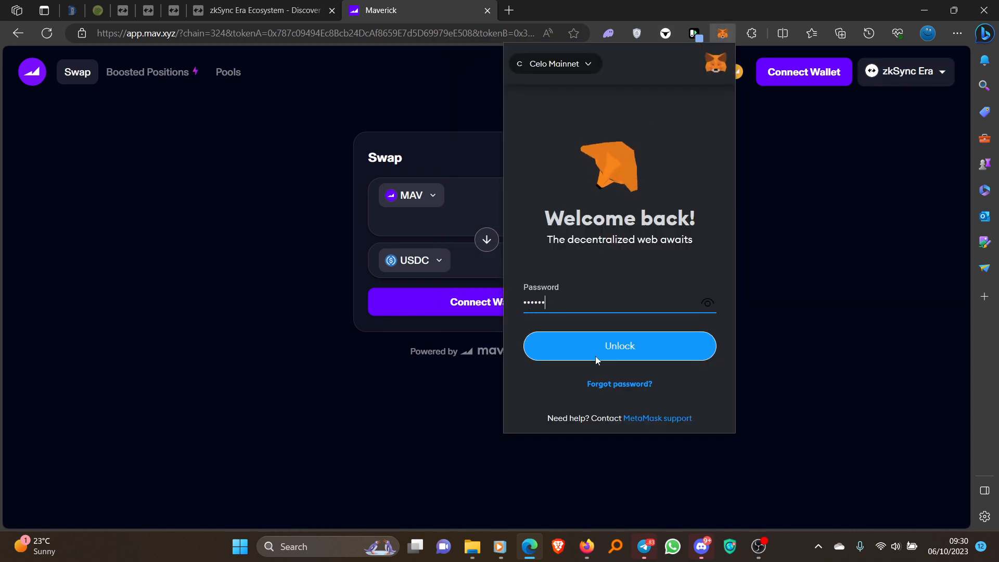
type("*")
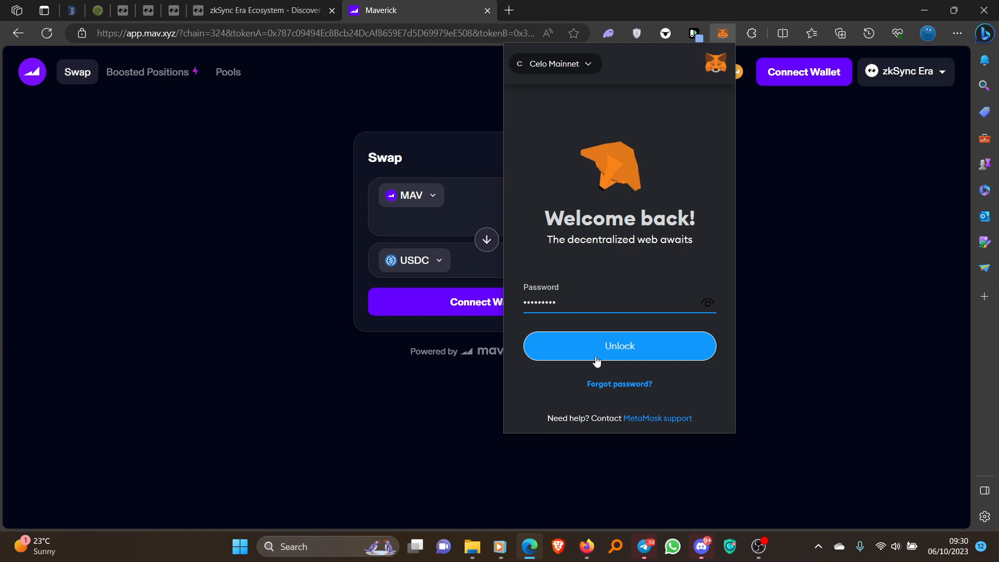
type("***")
left_click(597, 361)
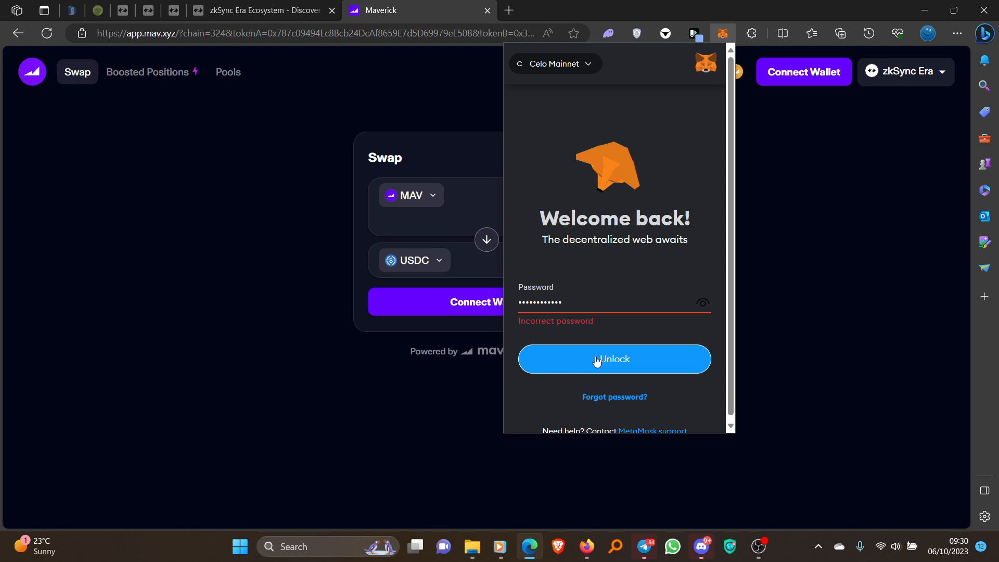
key("BackSpace")
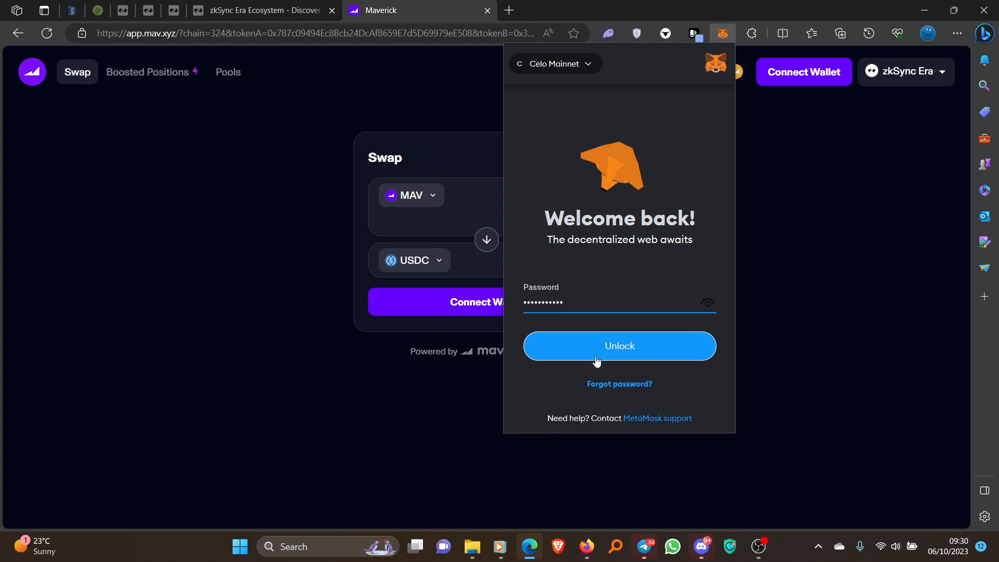
key("BackSpace")
left_click(596, 357)
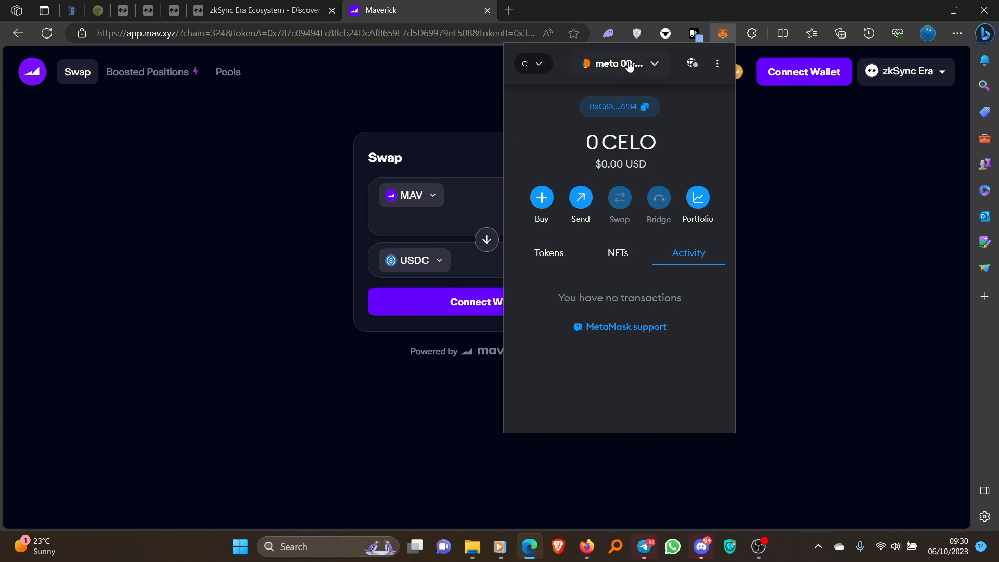
Step: Examine MetaMask's existing networks and the popular custom networks offered for adding
left_click(539, 65)
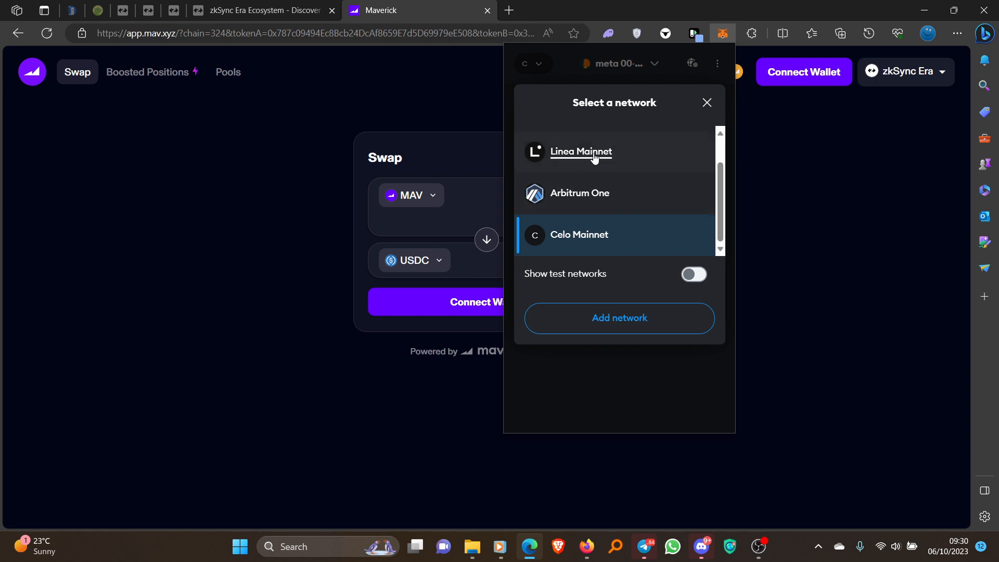
left_click(616, 322)
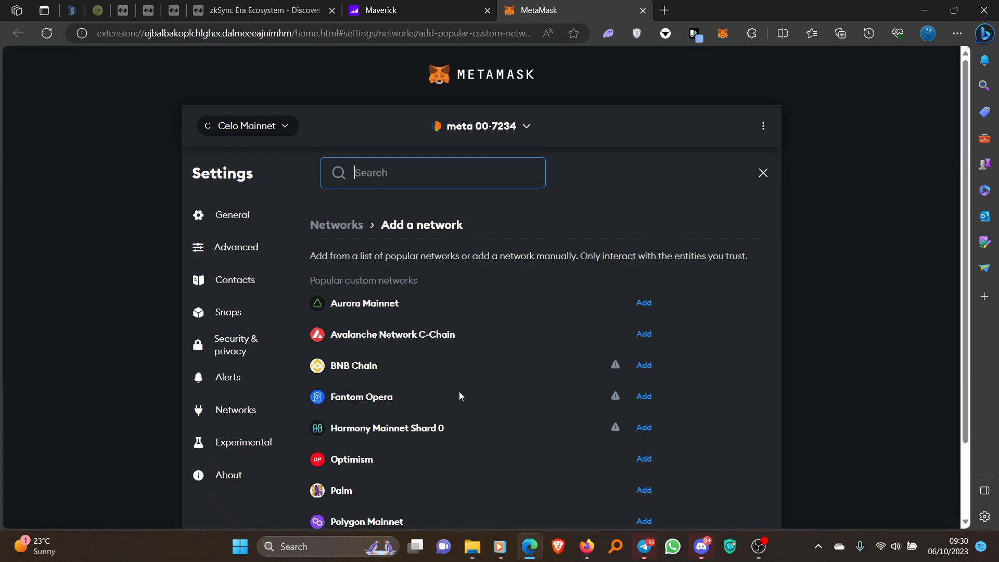
scroll(459, 395, "down", 2)
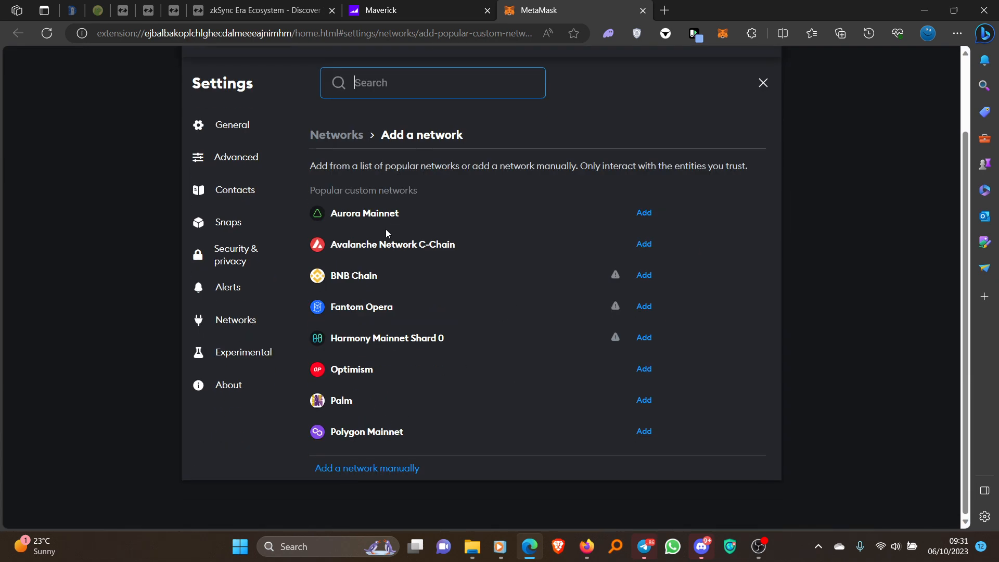
scroll(463, 155, "up", 2)
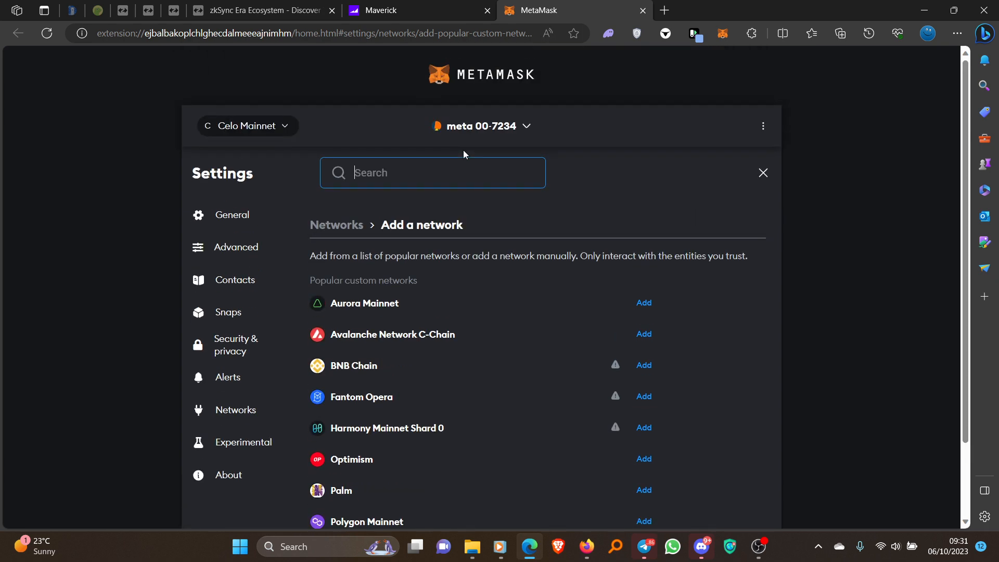
left_click(395, 10)
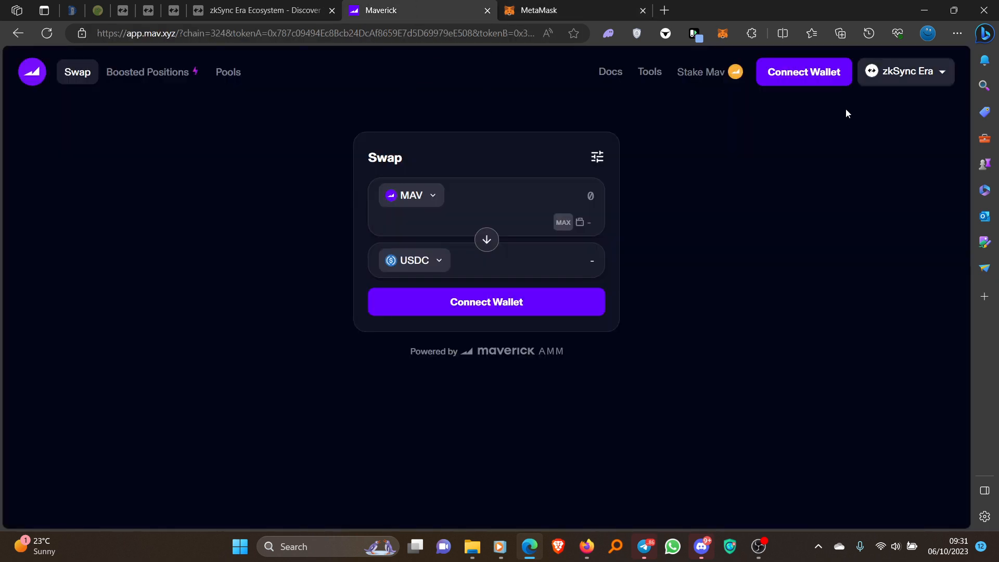
left_click(570, 7)
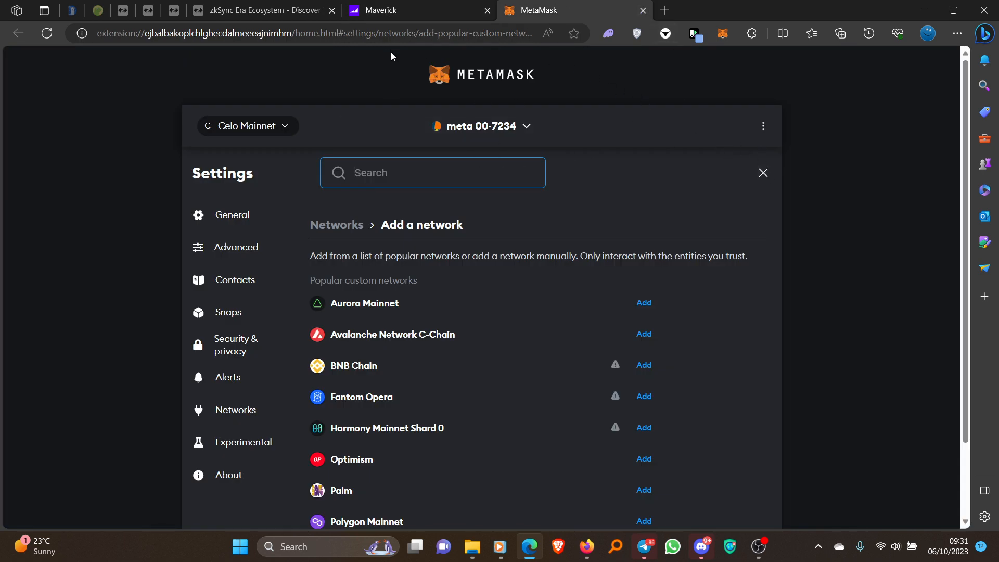
Step: Go to chainlist.org in place of the MetaMask settings page
left_click(406, 33)
type("cha")
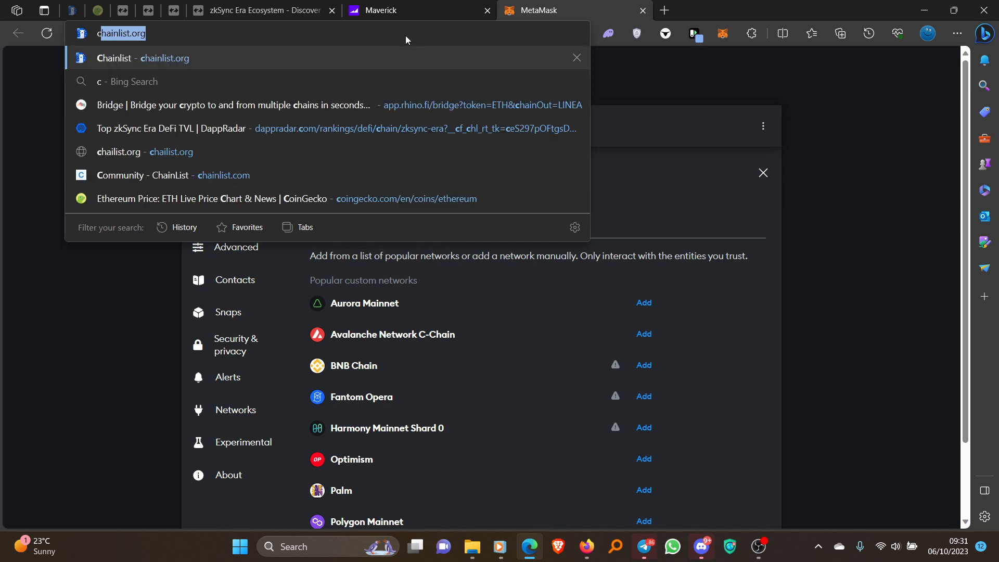
type("i")
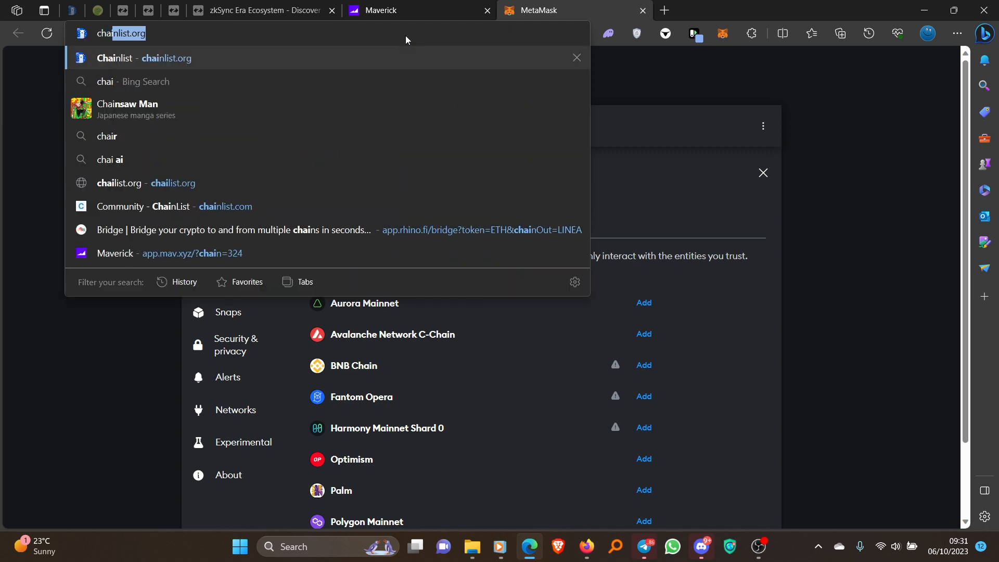
key("Return")
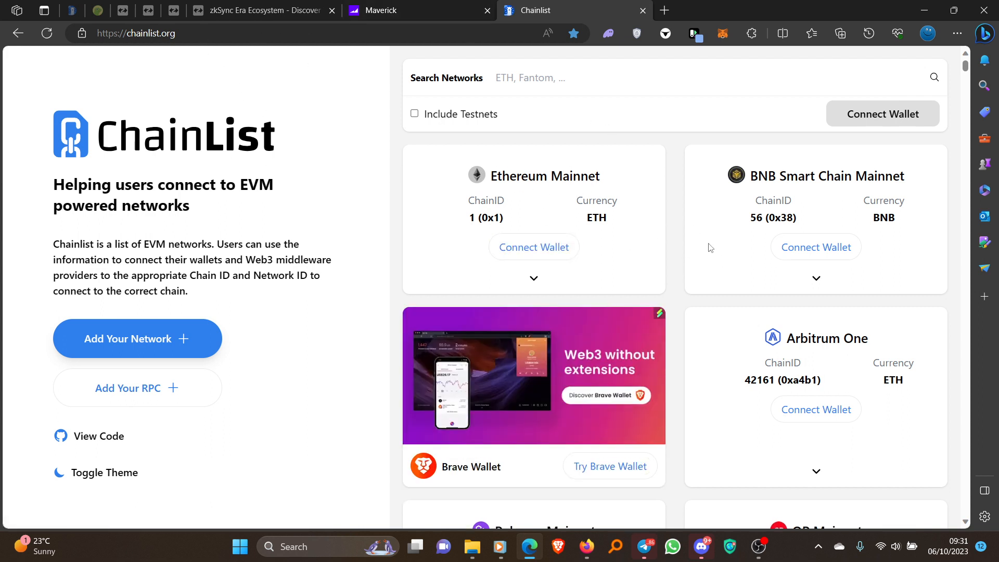
Step: Browse the Chainlist networks and search them for "zk"
scroll(760, 348, "down", 5)
scroll(761, 348, "down", 4)
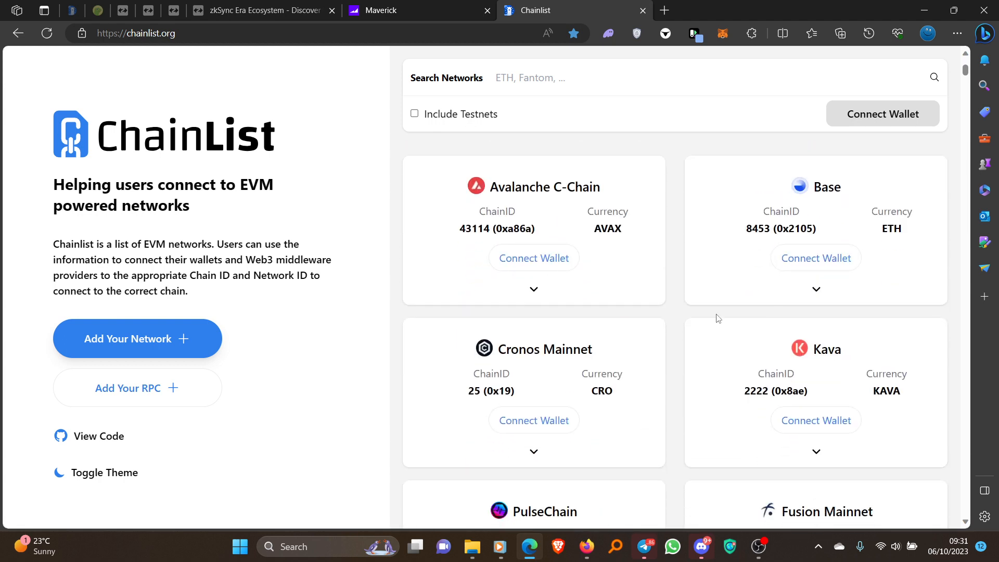
scroll(707, 346, "down", 5)
scroll(699, 348, "up", 14)
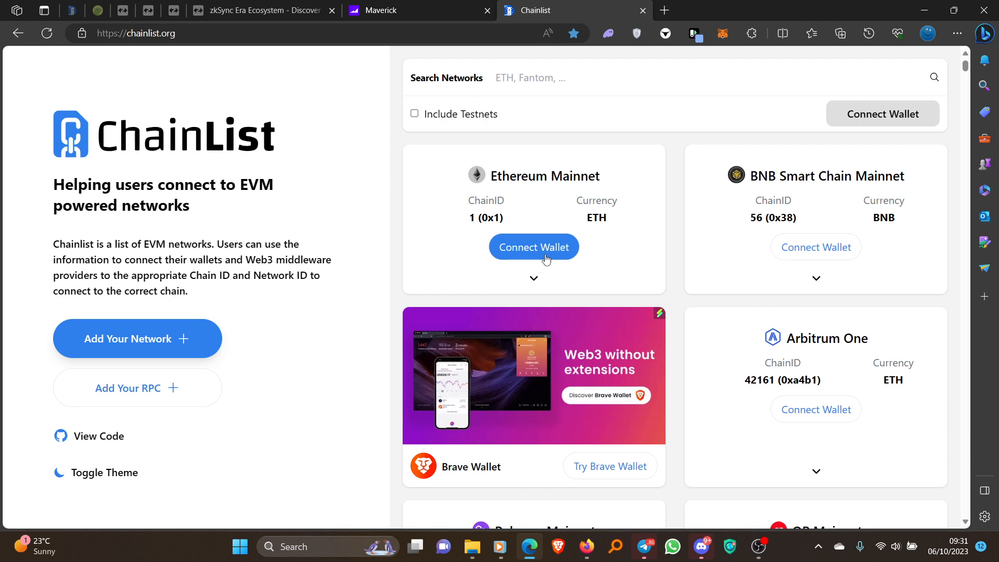
left_click(550, 87)
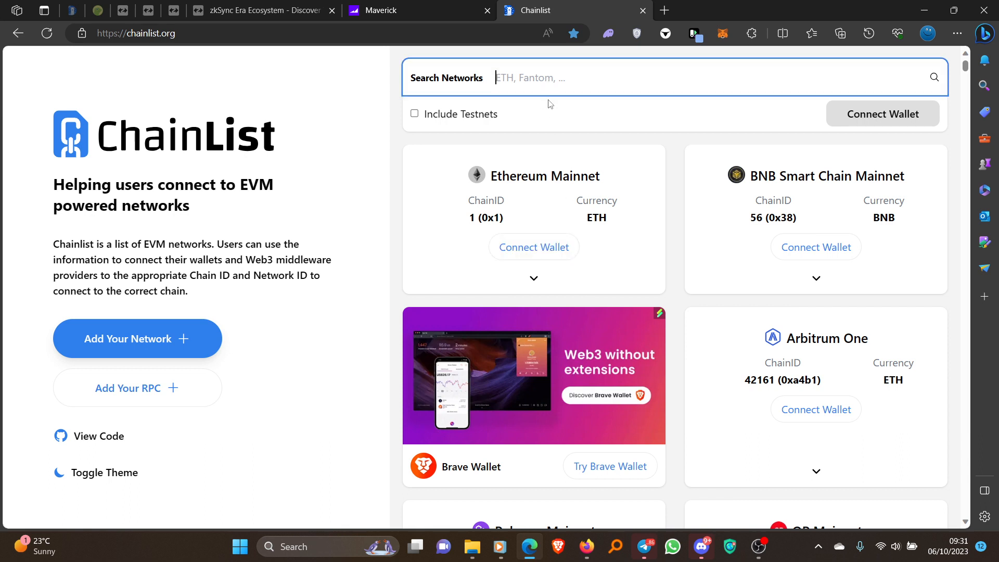
type("zk")
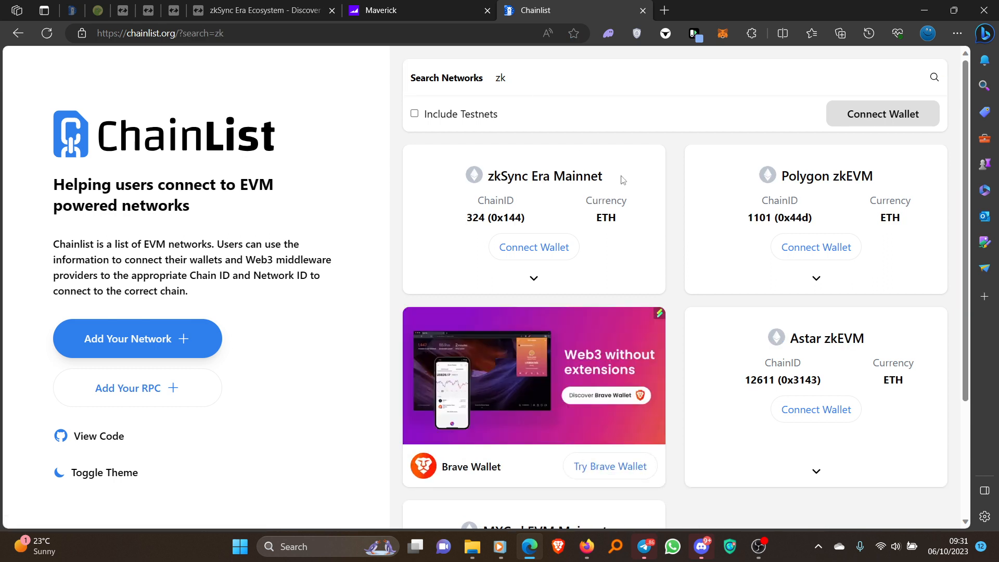
Step: Connect MetaMask through the zkSync Era Mainnet entry, approve adding that network, and switch the wallet to it
left_click(541, 251)
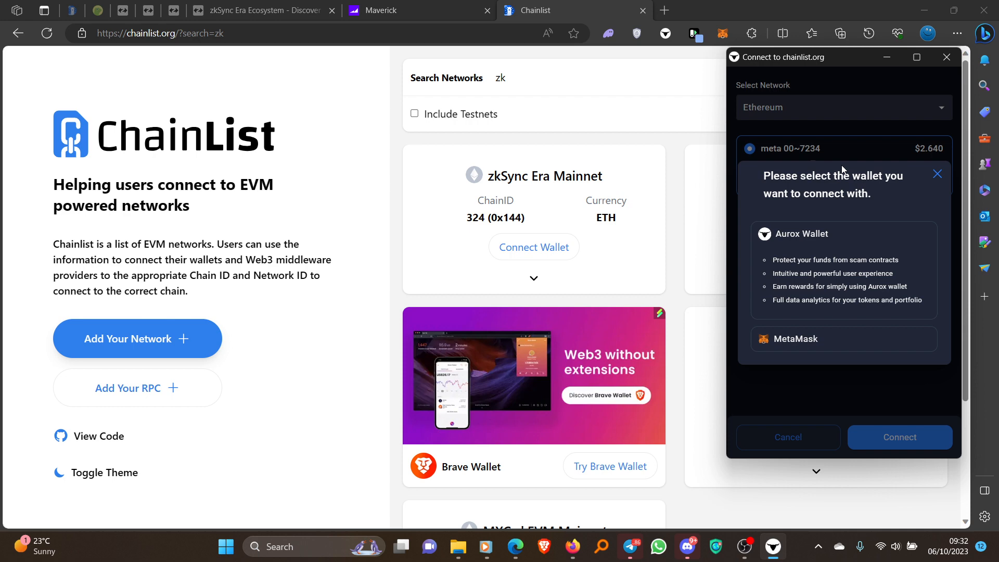
left_click(817, 345)
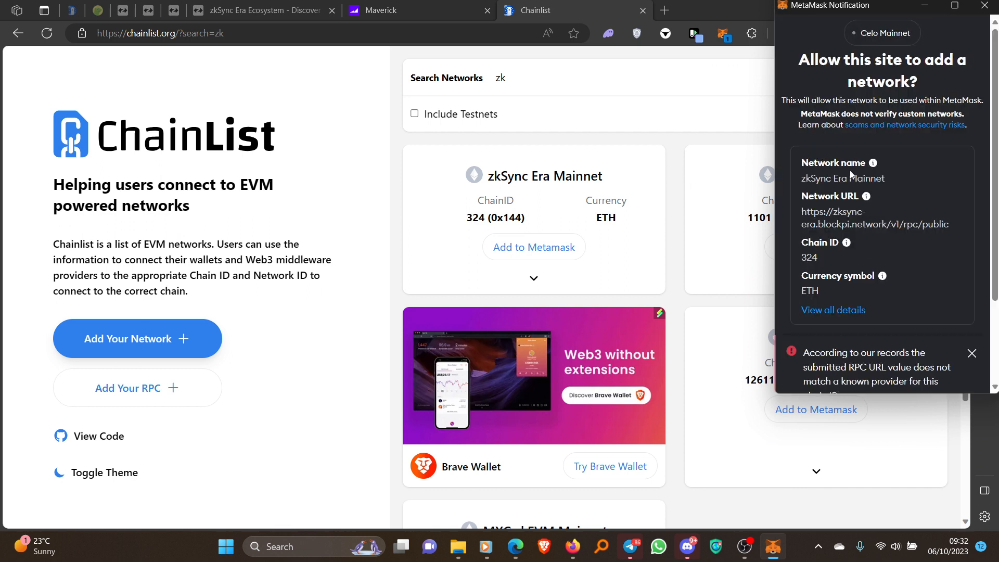
scroll(859, 196, "down", 2)
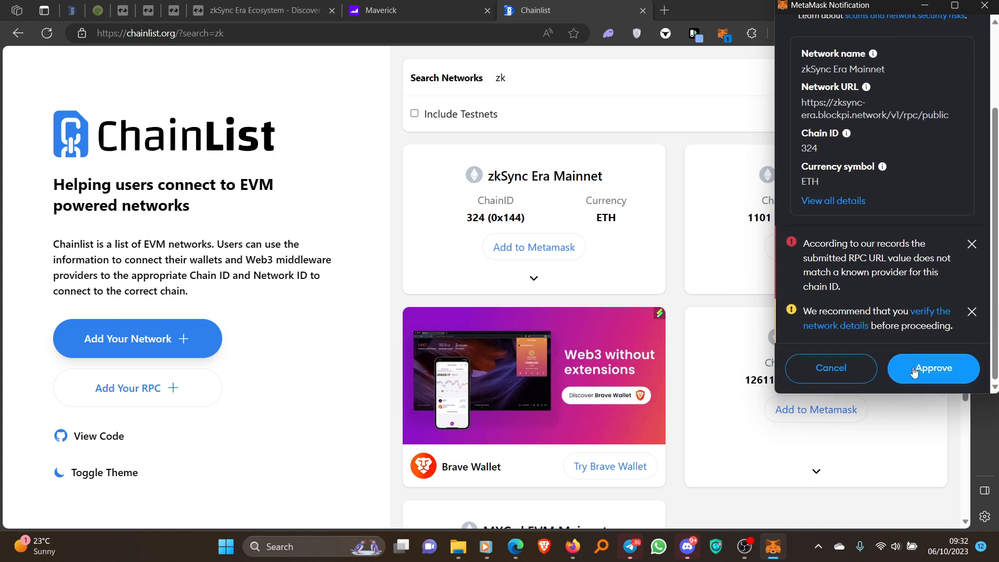
left_click(914, 370)
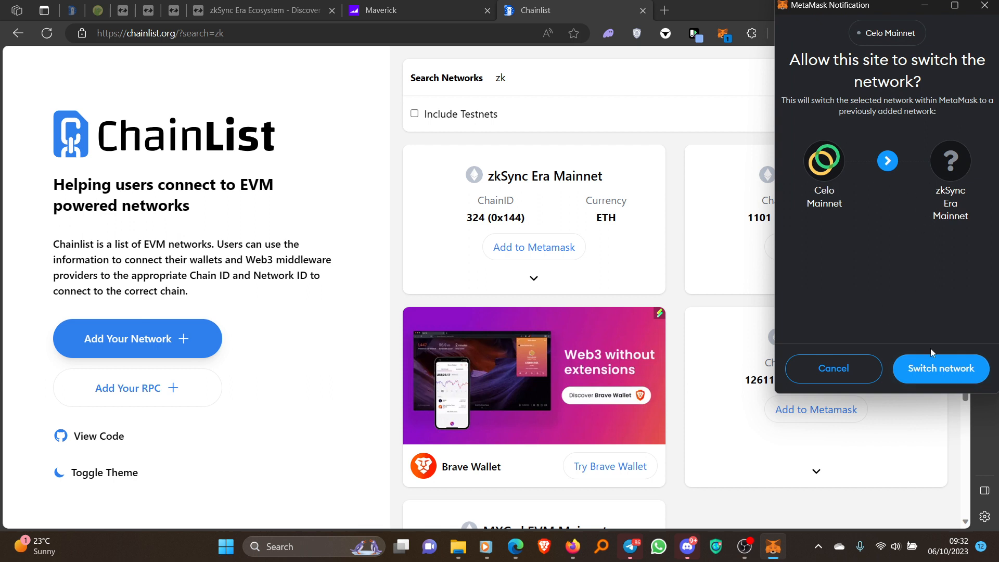
left_click(954, 369)
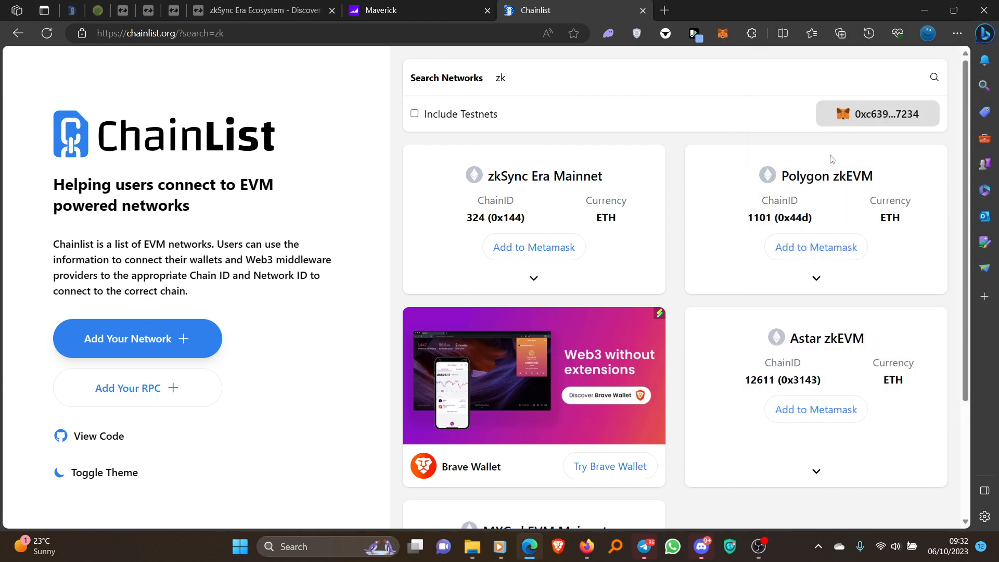
Step: Check MetaMask's selected network and its ETH balance
left_click(723, 33)
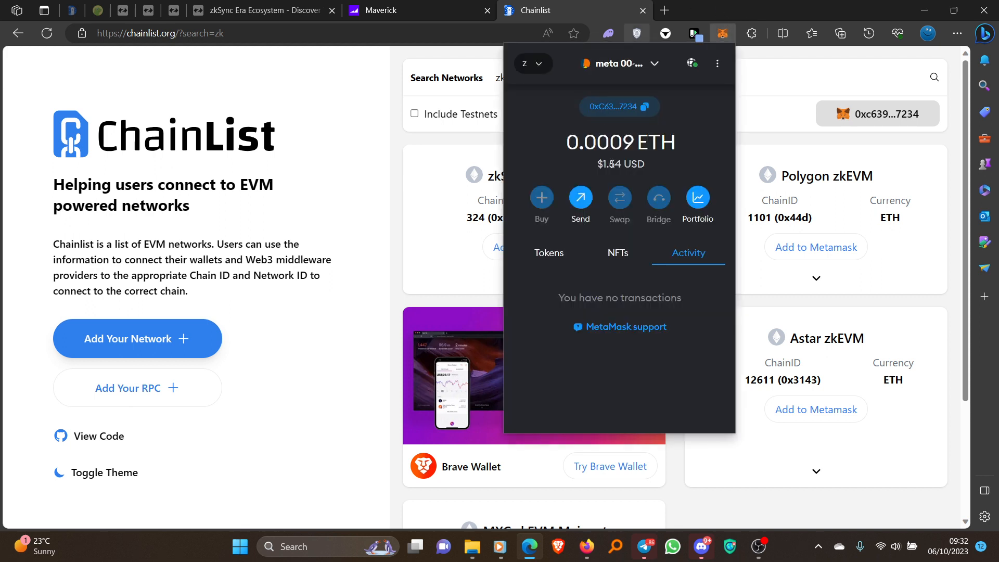
left_click(533, 63)
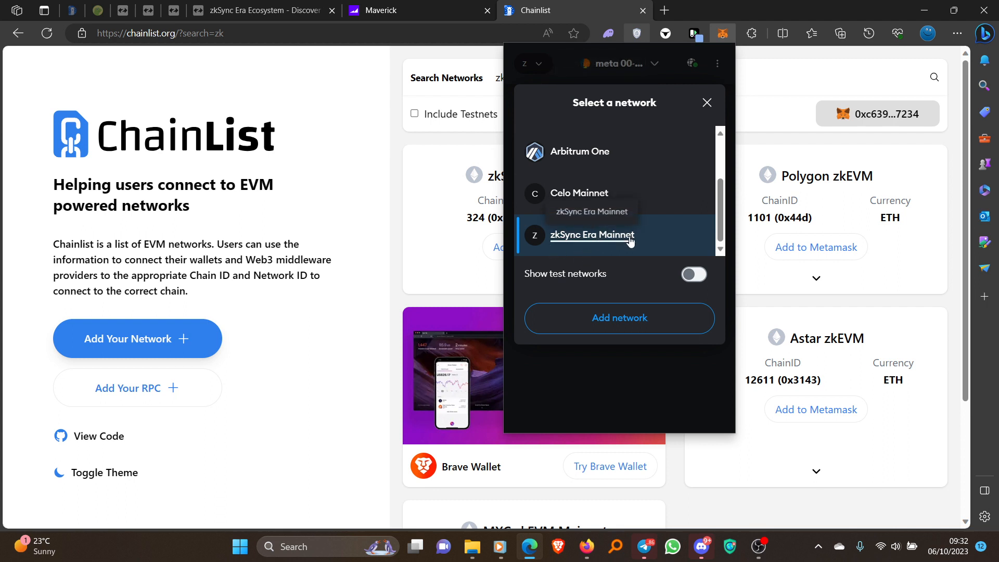
left_click(707, 103)
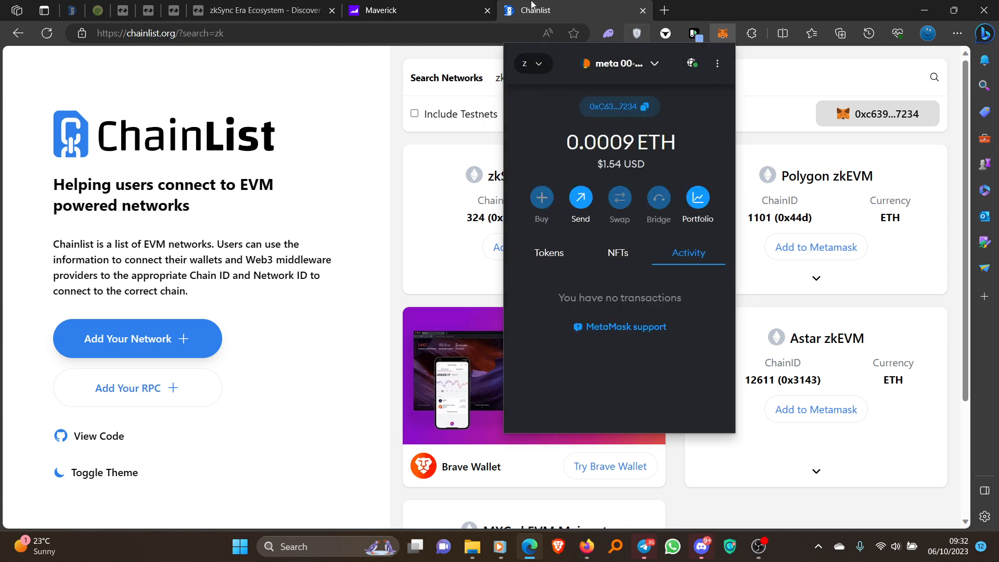
Step: Revisit the Maverick swap page, return to Chainlist, and clear the network search to browse the full list
left_click(444, 7)
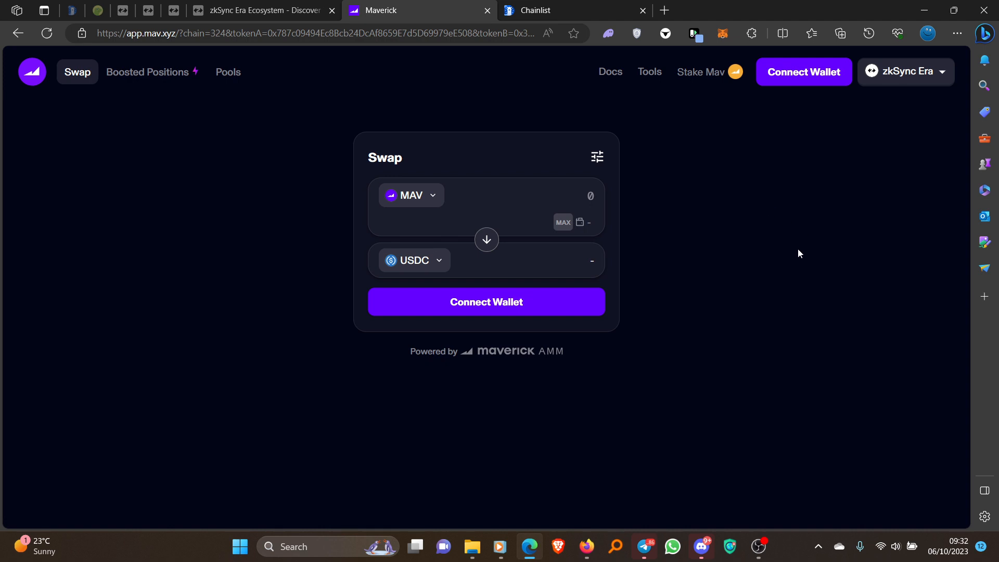
left_click(546, 7)
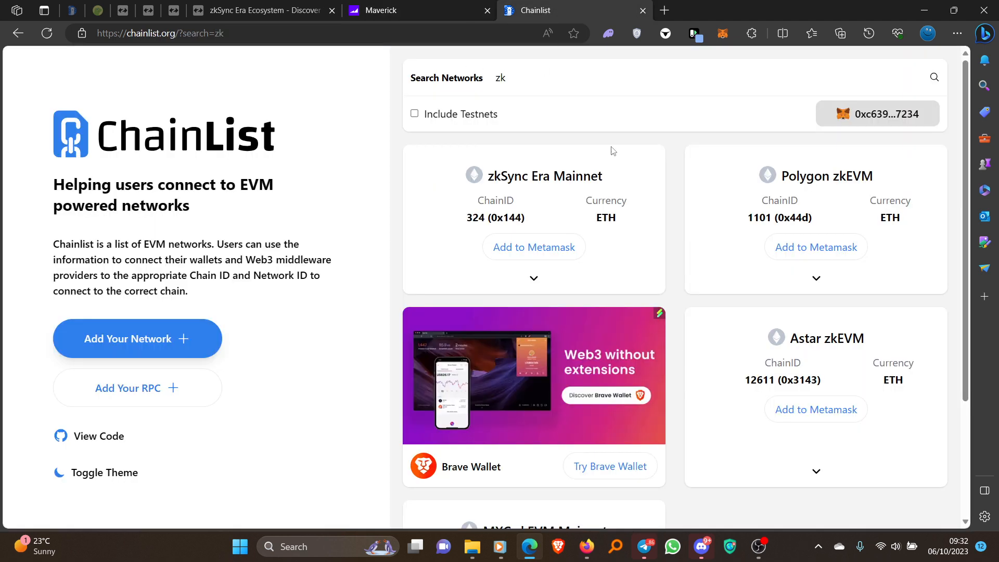
double_click(553, 77)
key("BackSpace")
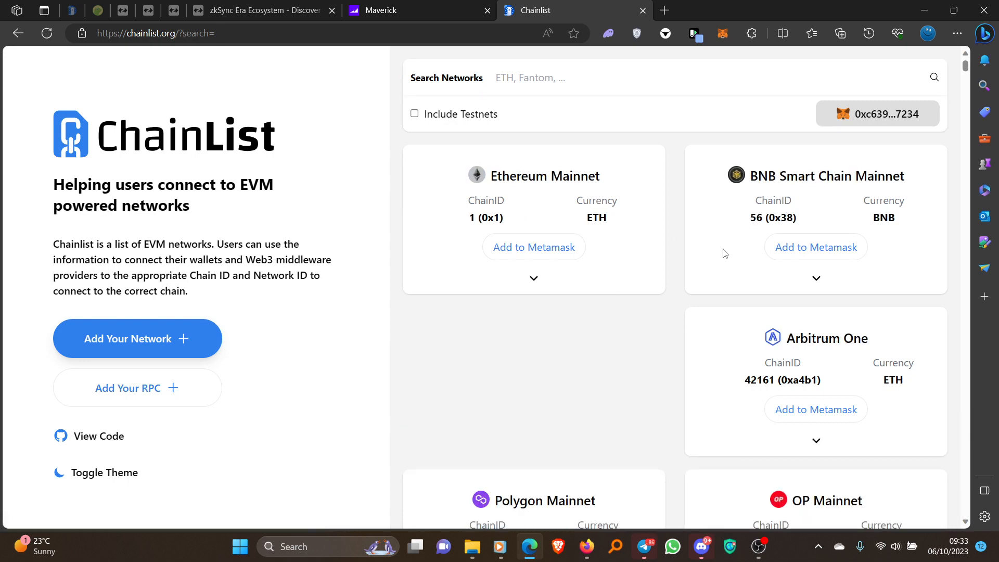
scroll(718, 281, "down", 5)
middle_click(713, 312)
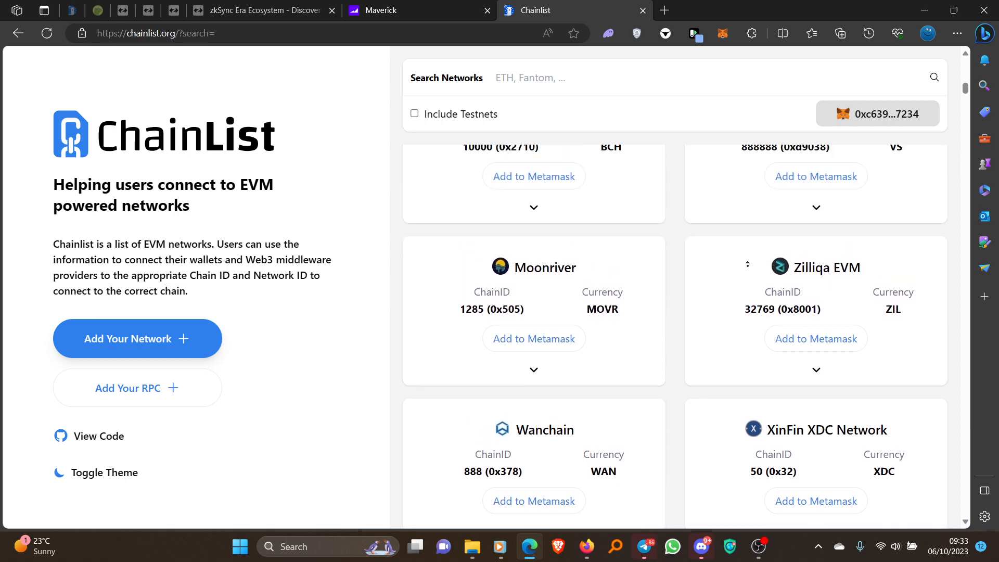
Step: Switch to the Maverick swap page, connect the MetaMask wallet, and select zkSync Era as the network
left_click(413, 4)
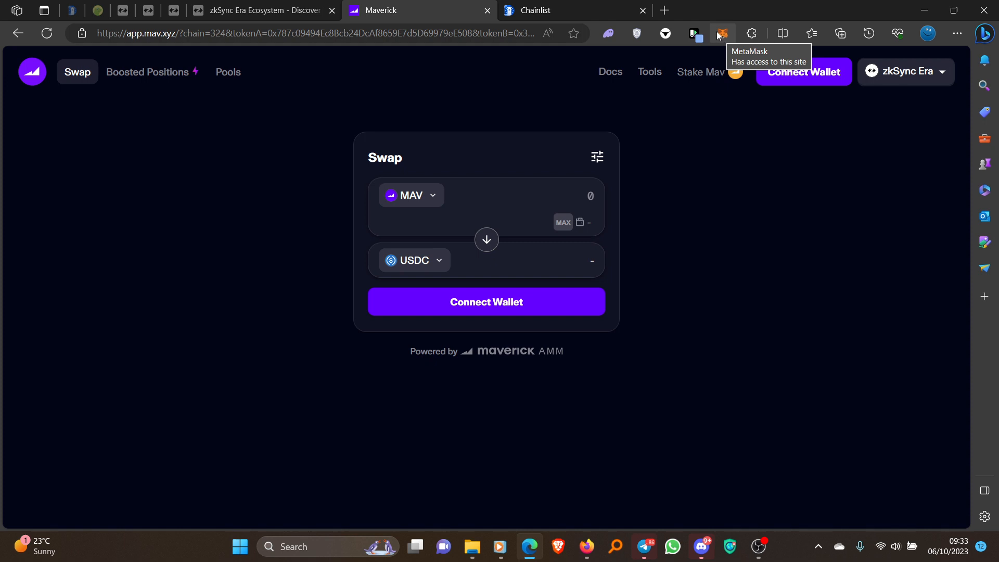
left_click(785, 75)
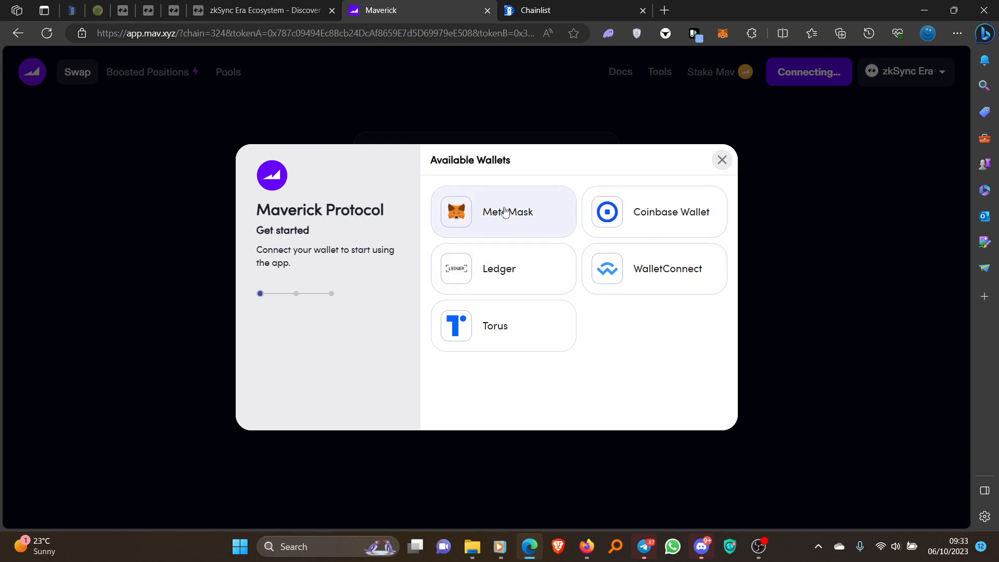
left_click(506, 208)
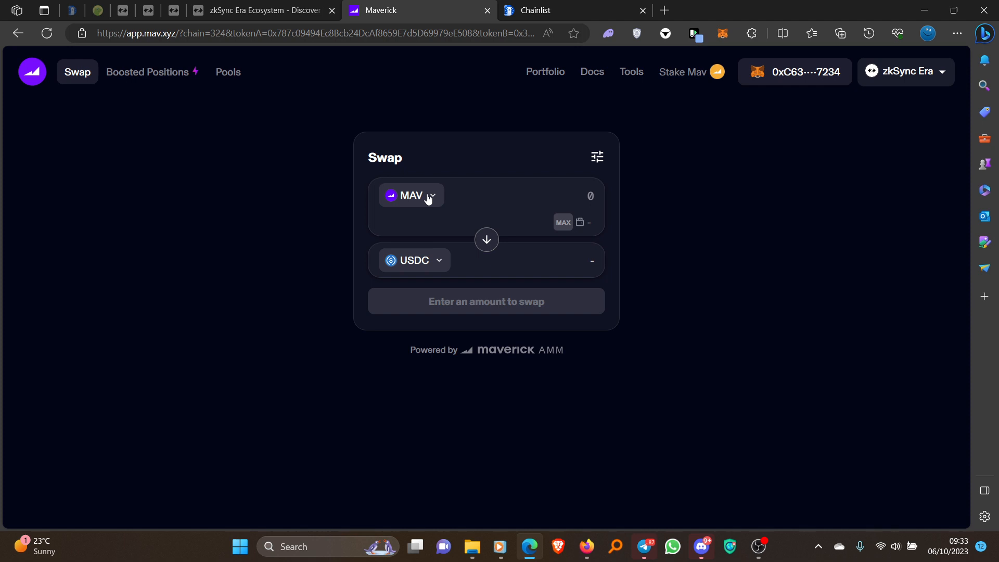
left_click(903, 76)
left_click(877, 169)
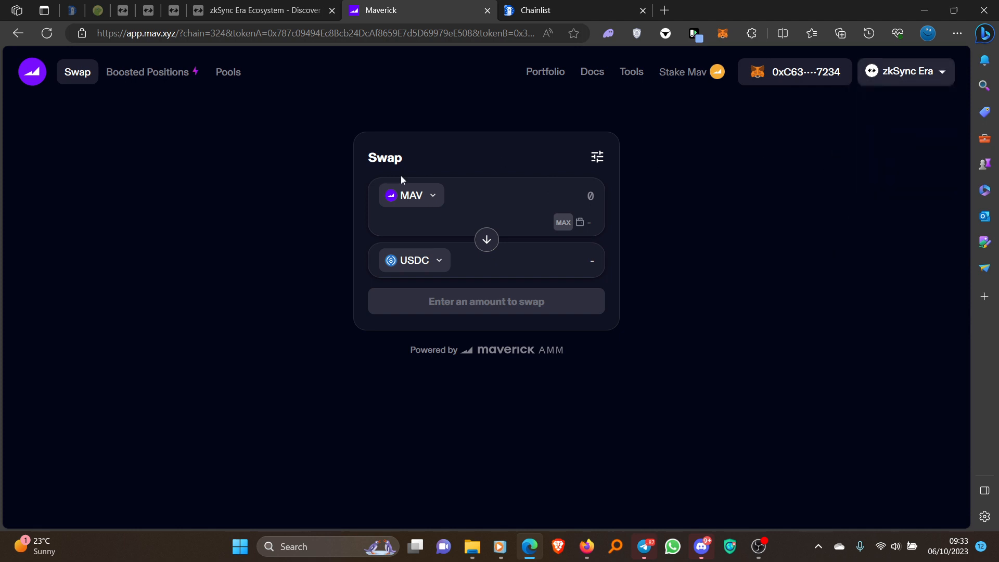
Step: Set up a swap of 10 USDC to MAV, finding the MAV token by searching for "ma"
left_click(421, 198)
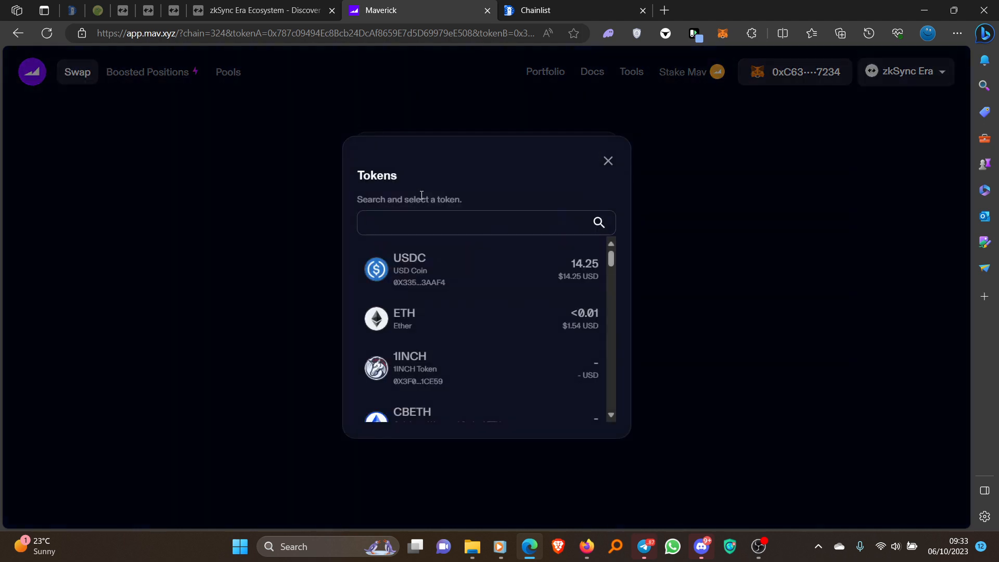
left_click(465, 276)
left_click(423, 264)
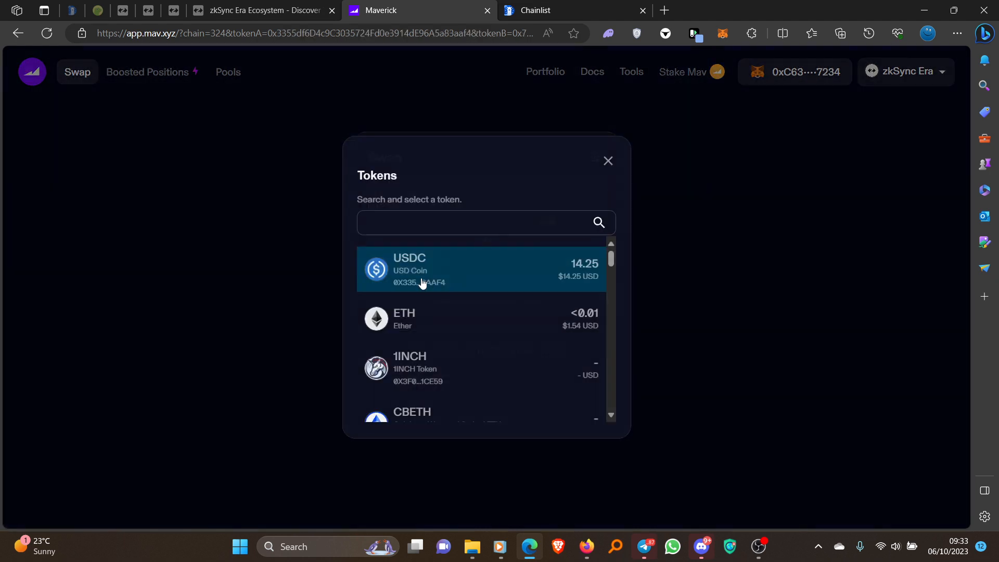
scroll(435, 333, "down", 2)
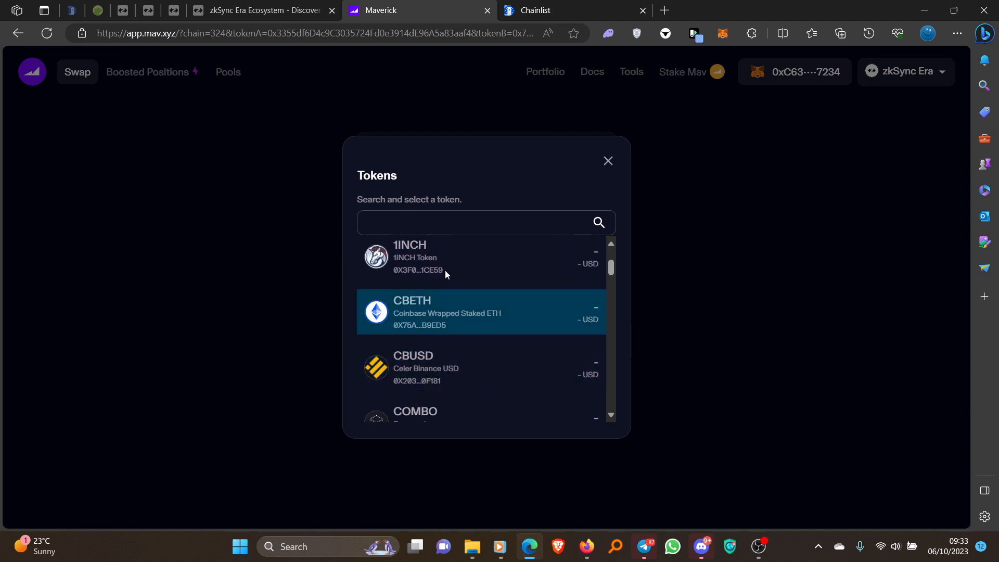
left_click(456, 230)
type("ma")
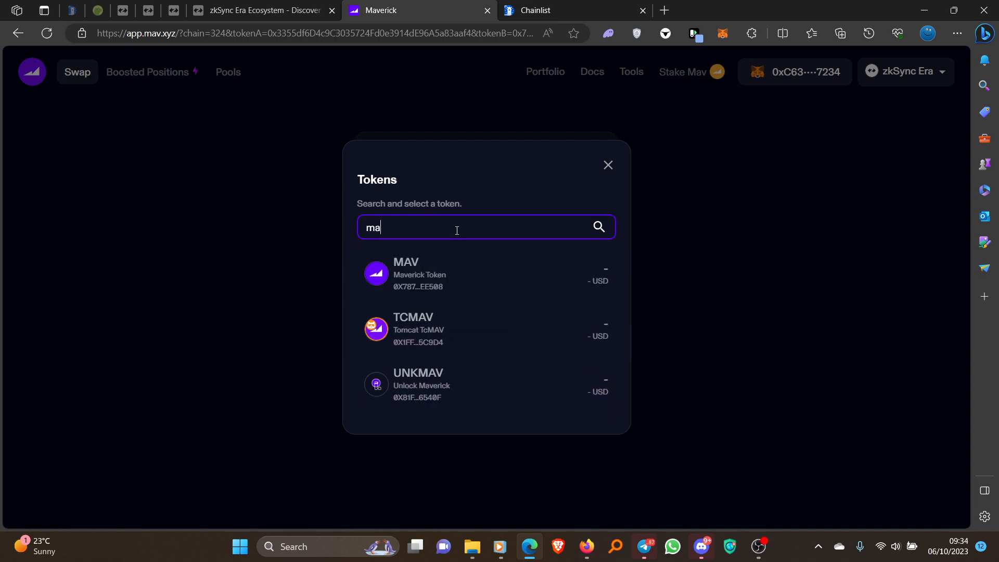
left_click(493, 279)
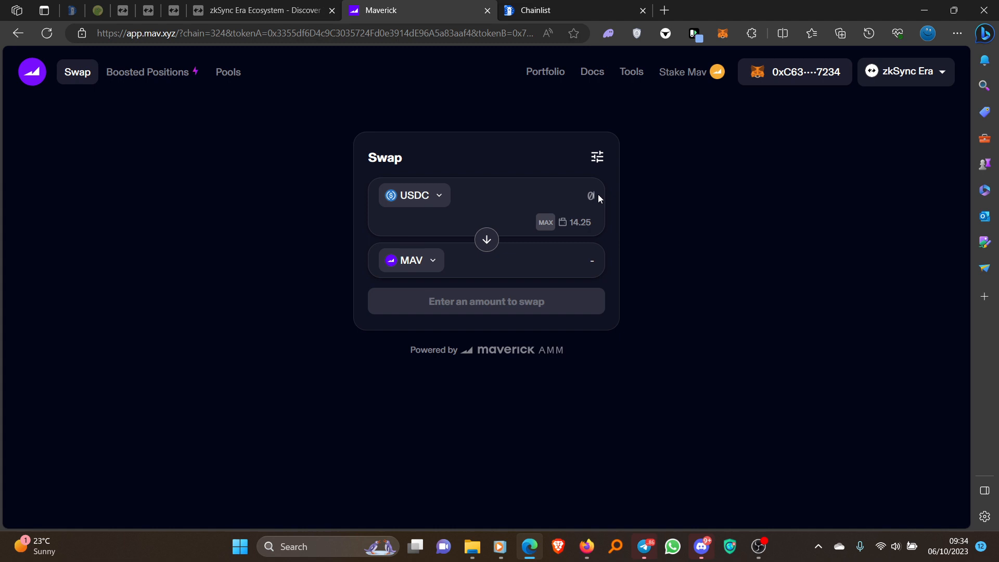
type("10")
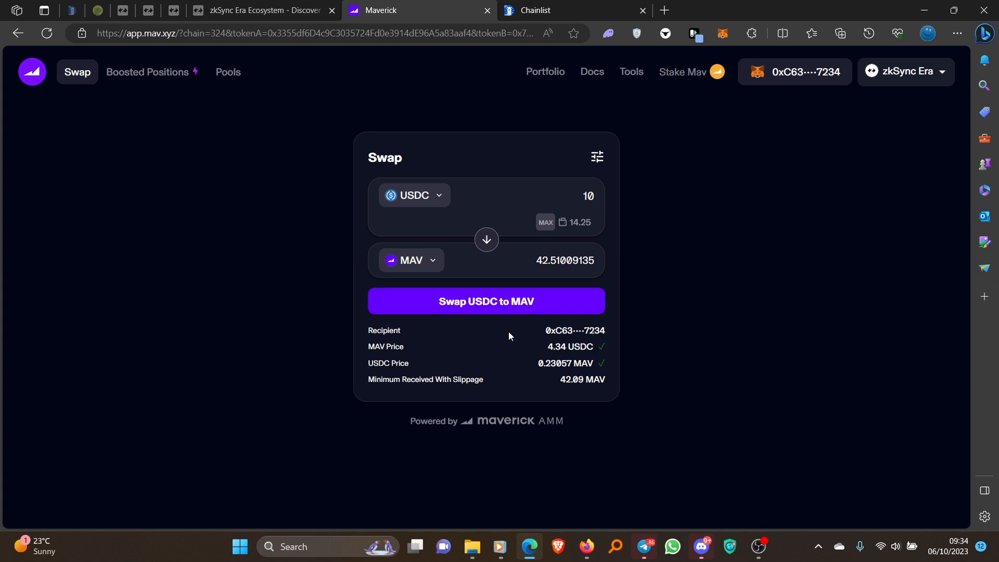
Step: Start the USDC to MAV swap and approve the USDC allowance in the wallet
left_click(494, 306)
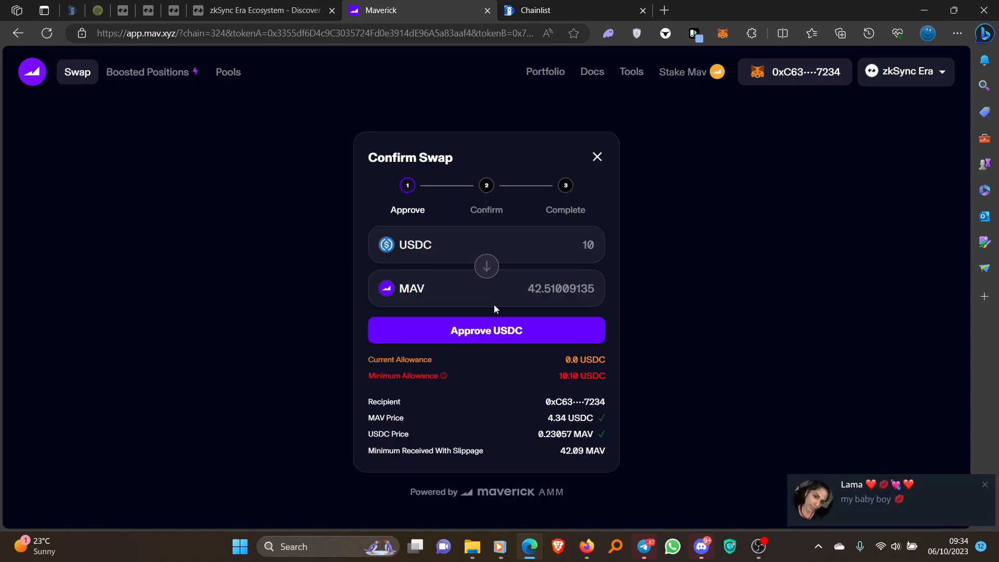
left_click(984, 487)
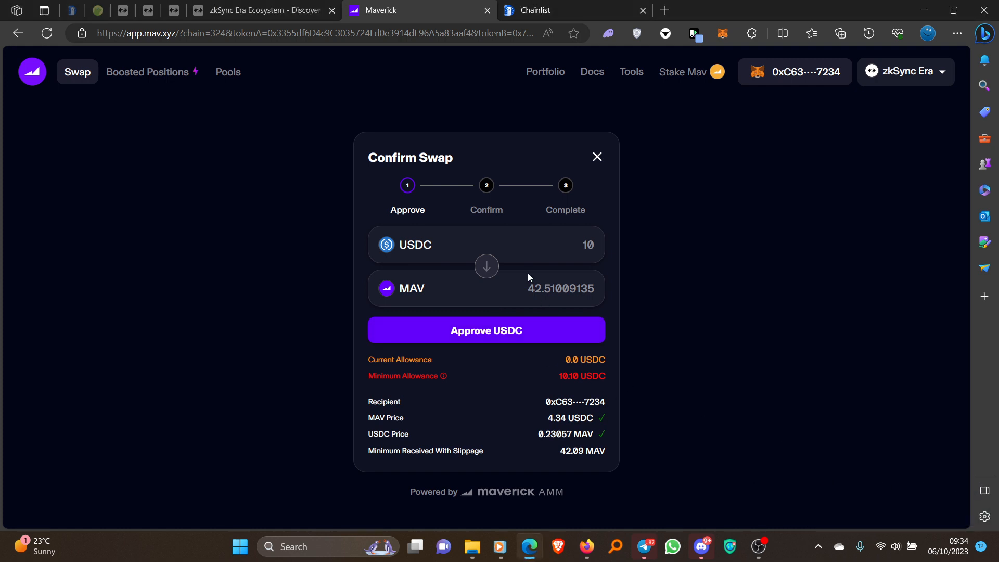
left_click(503, 336)
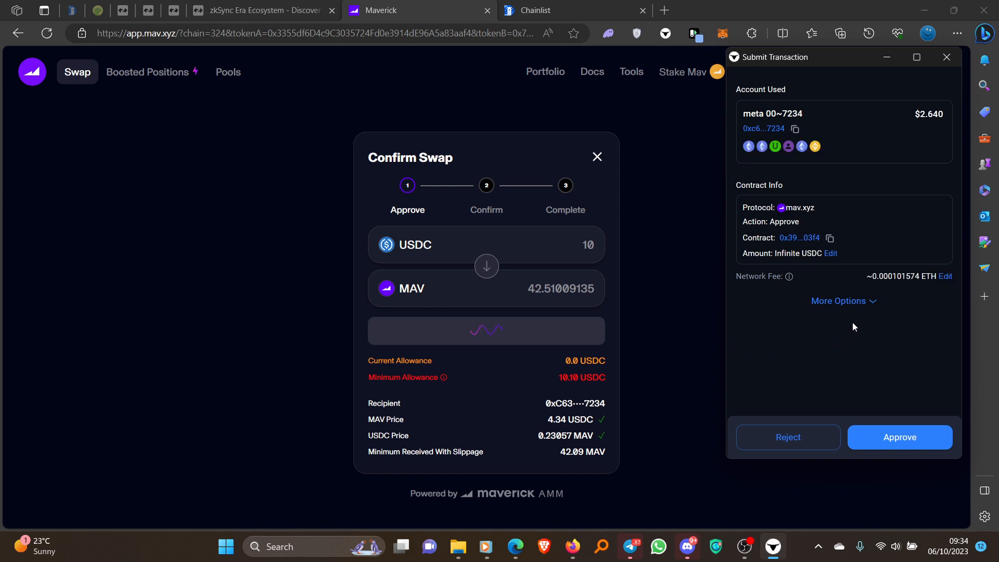
left_click(898, 449)
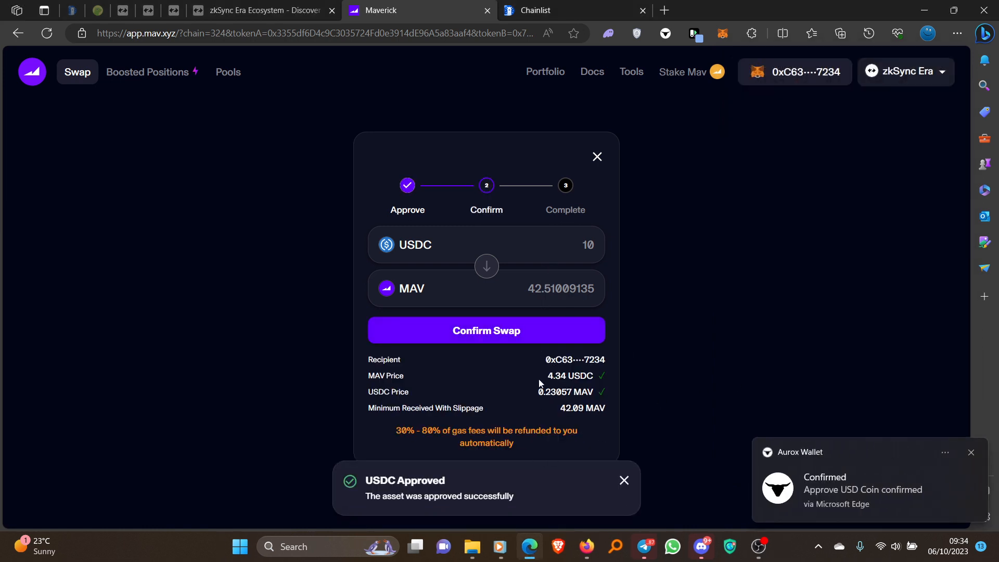
Step: Confirm the swap, submit its transaction in the wallet, and finish the completed swap dialog
left_click(520, 332)
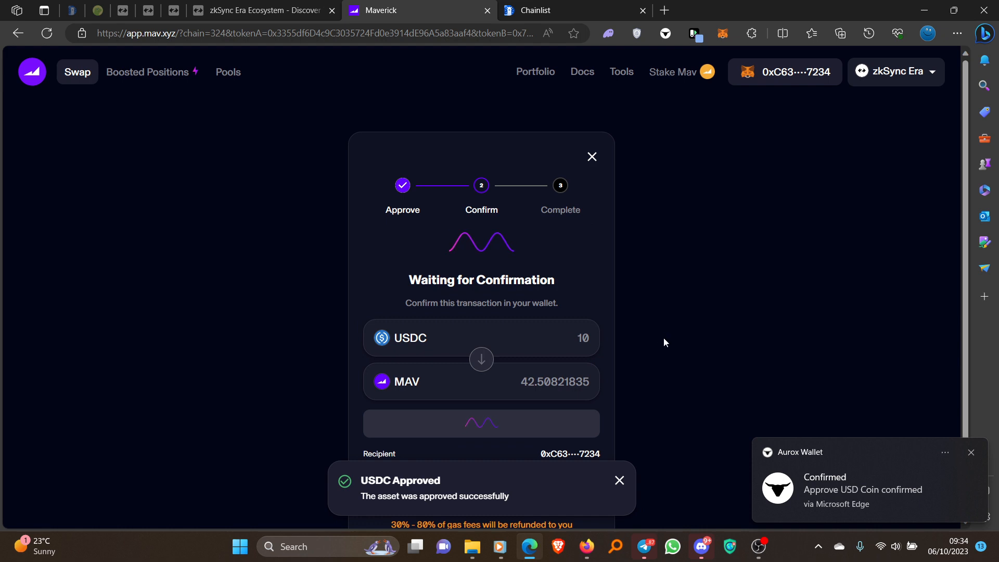
left_click(971, 453)
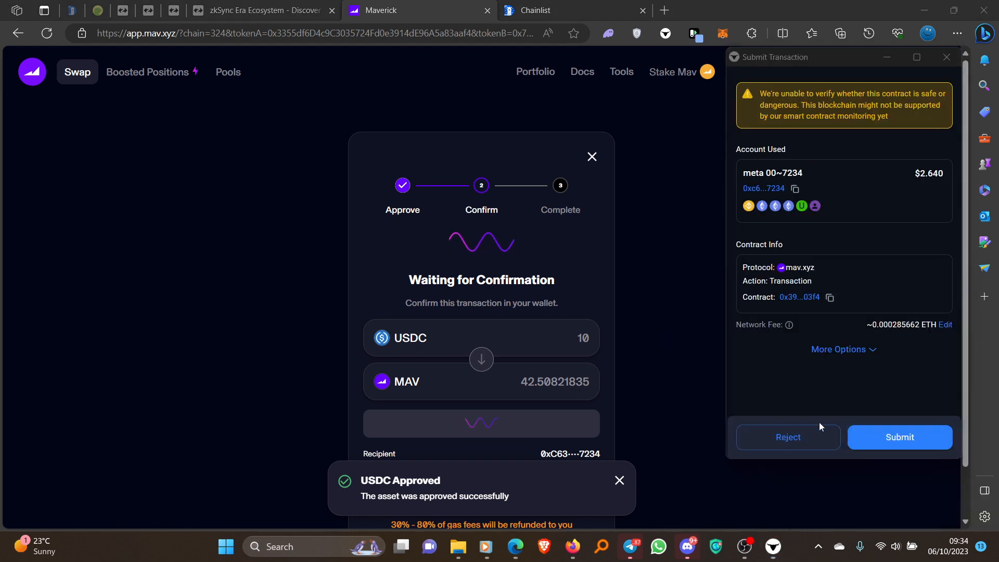
left_click(891, 441)
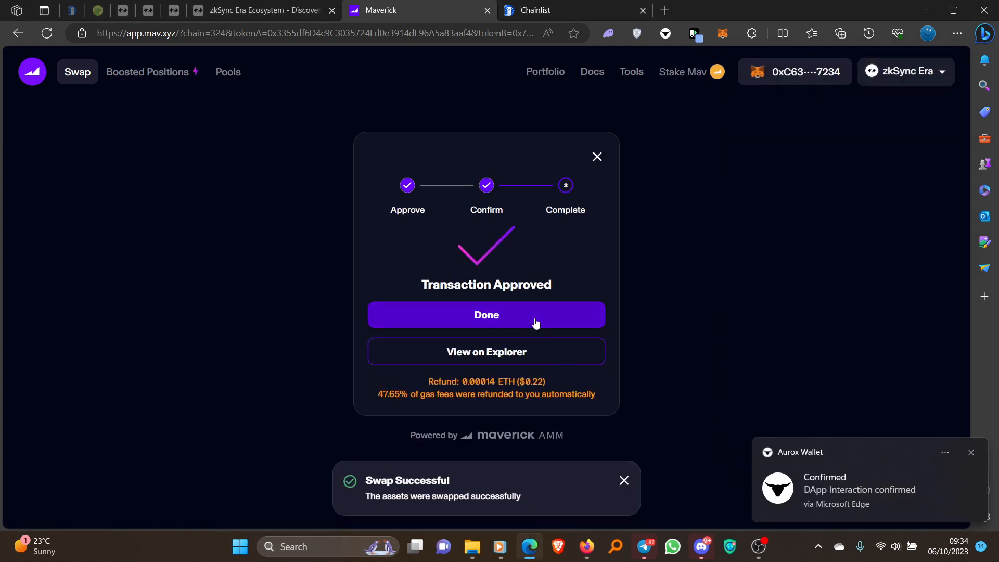
left_click(535, 323)
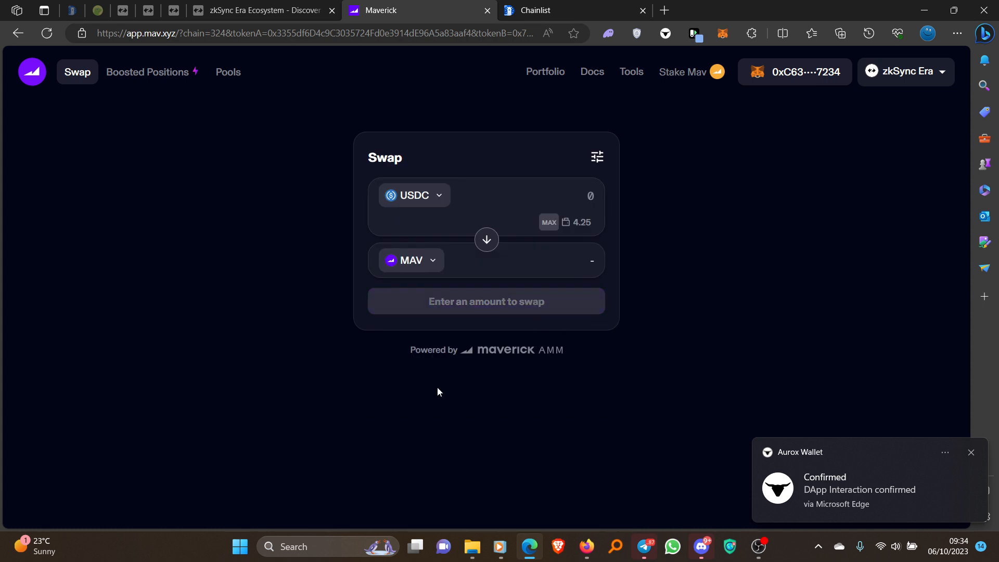
Step: Check the token balances in Maverick's token list and the ETH balance in MetaMask
left_click(438, 195)
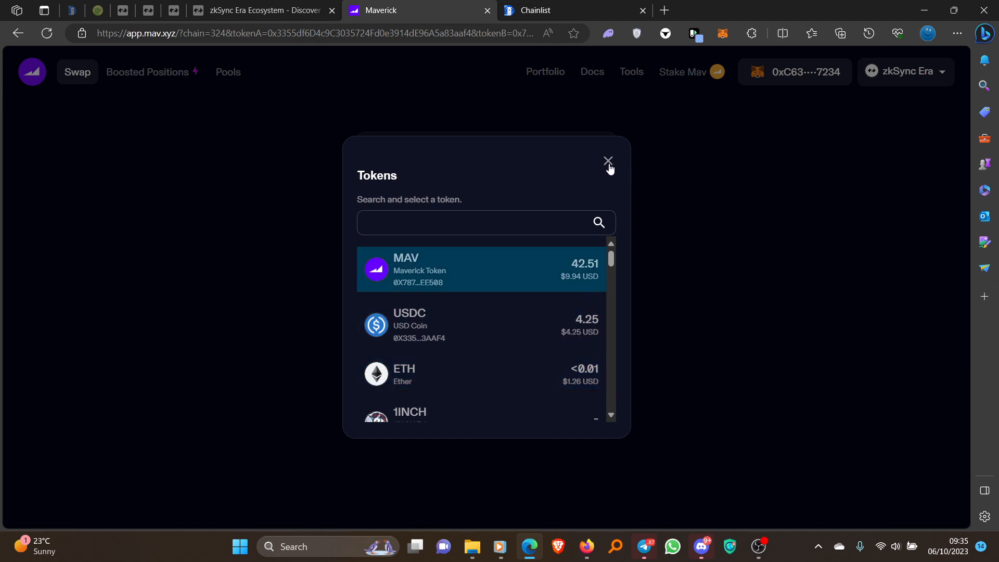
left_click(681, 189)
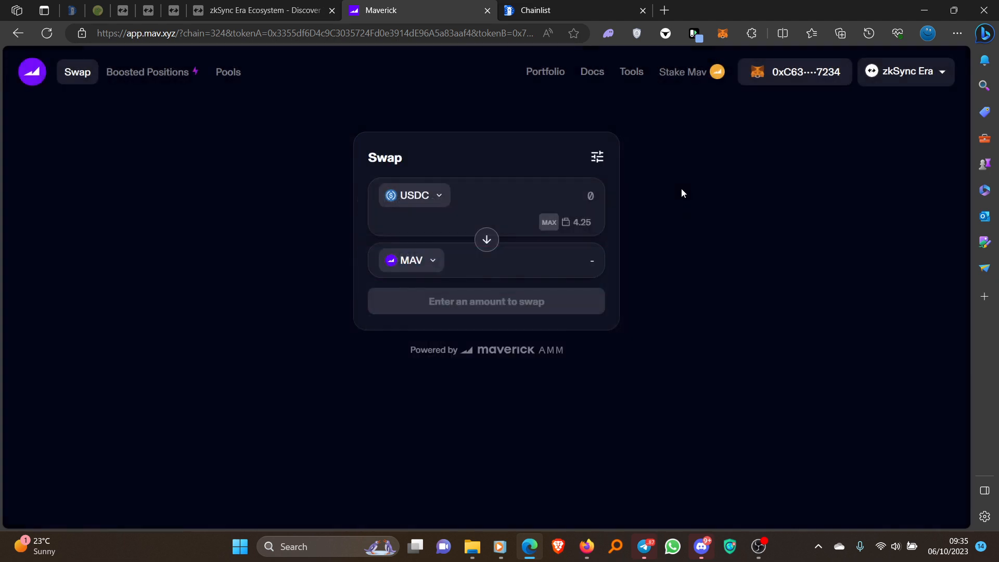
left_click(725, 38)
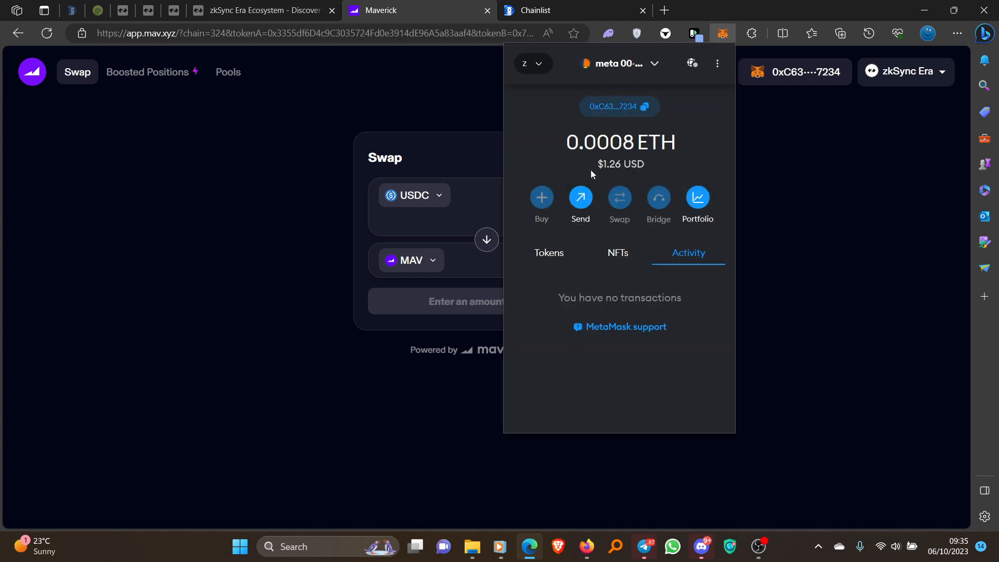
right_click(571, 323)
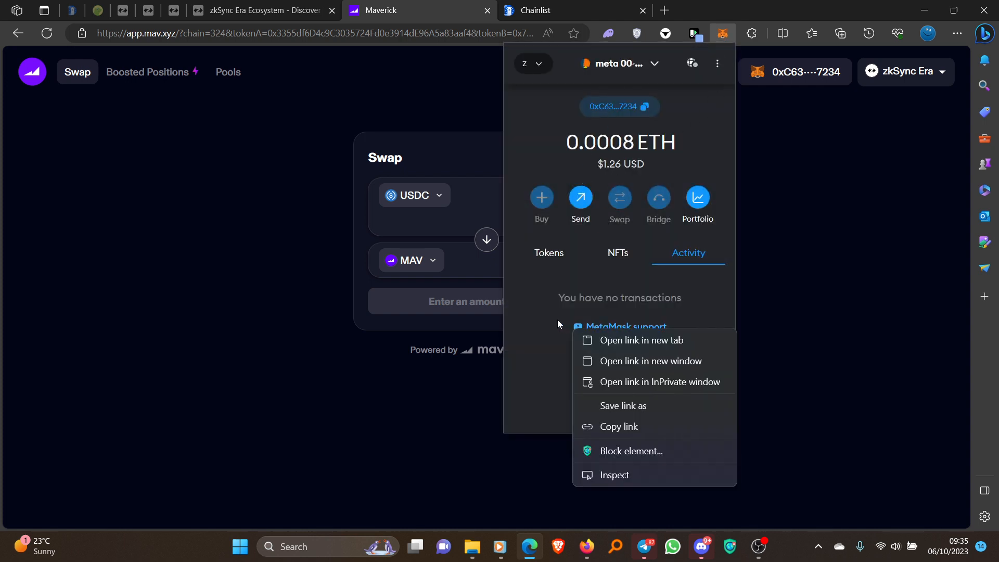
left_click(598, 339)
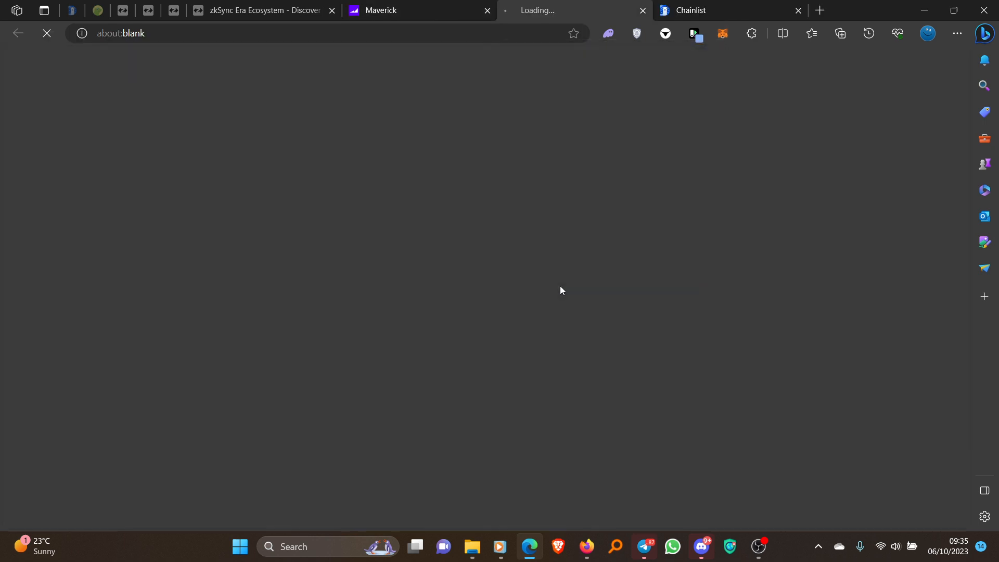
left_click(642, 10)
Step: Reopen MetaMask and view the tokens listed for the account
left_click(722, 35)
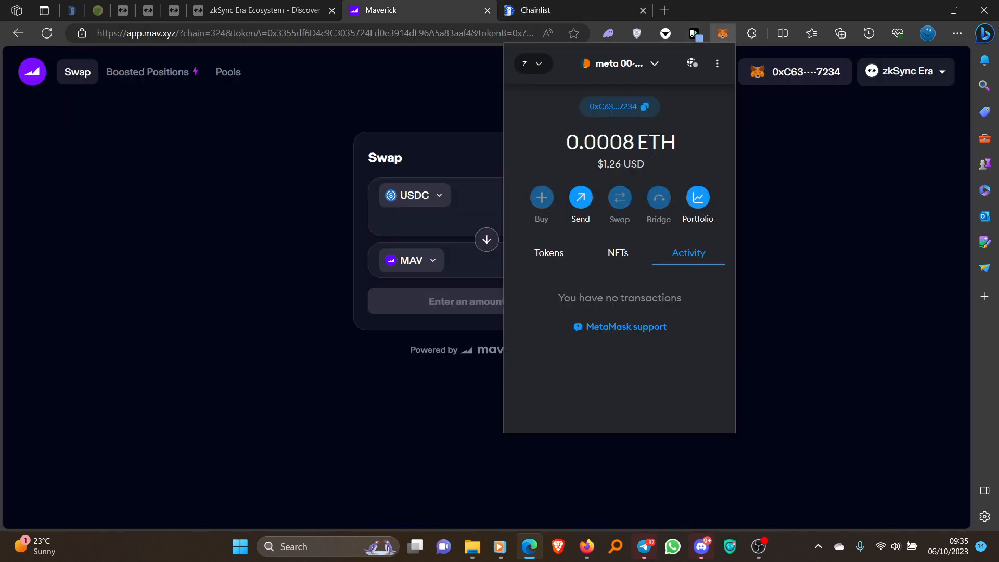
left_click(558, 255)
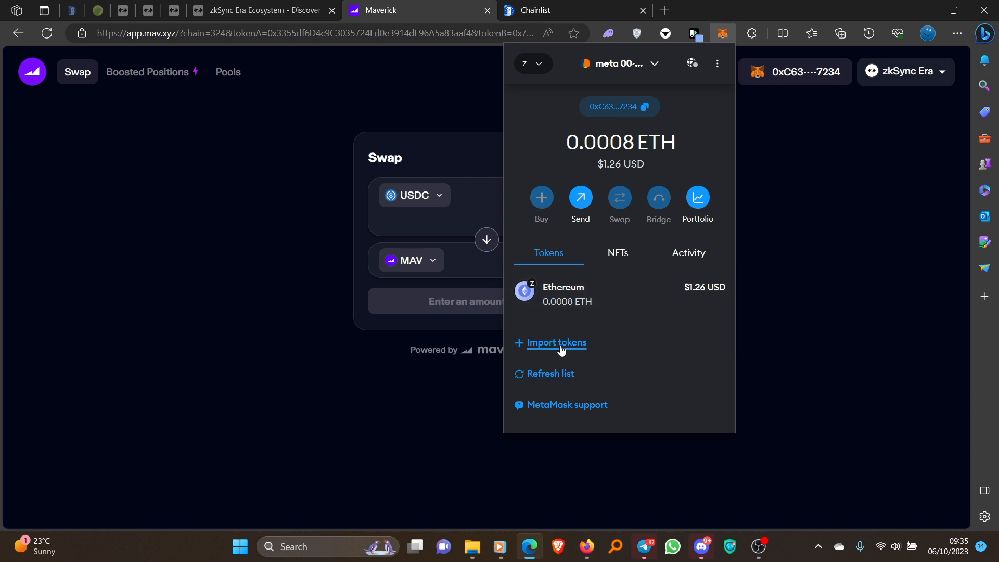
Step: On CoinGecko, search for "mav", open Maverick Protocol (MAV), and copy its zkSync contract address
left_click(98, 9)
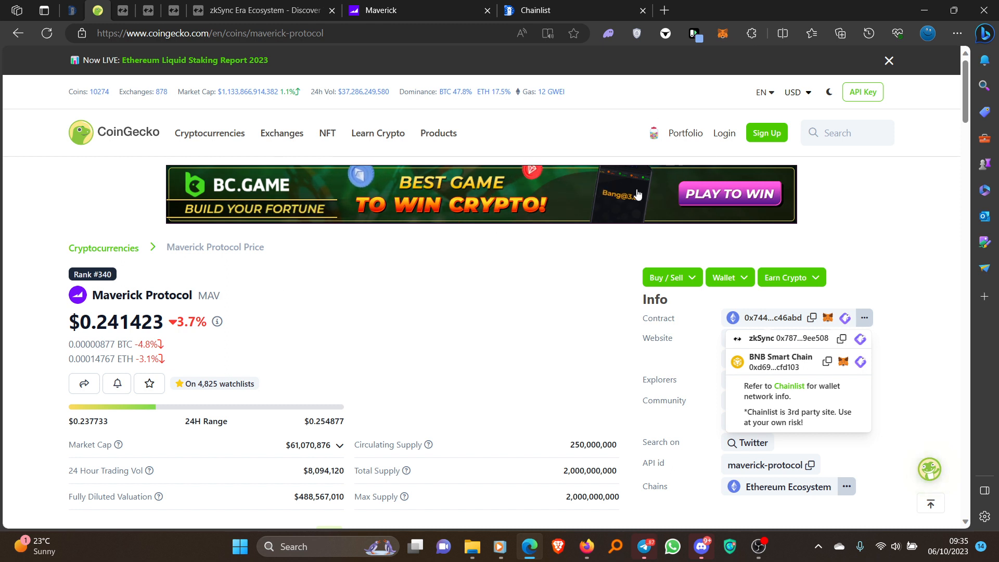
left_click(855, 132)
type("ma")
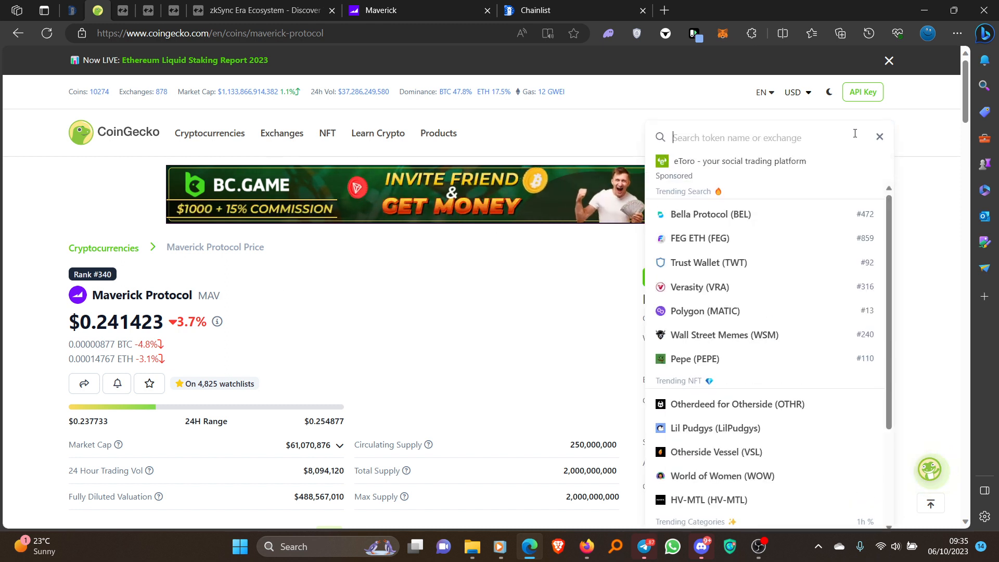
type("v")
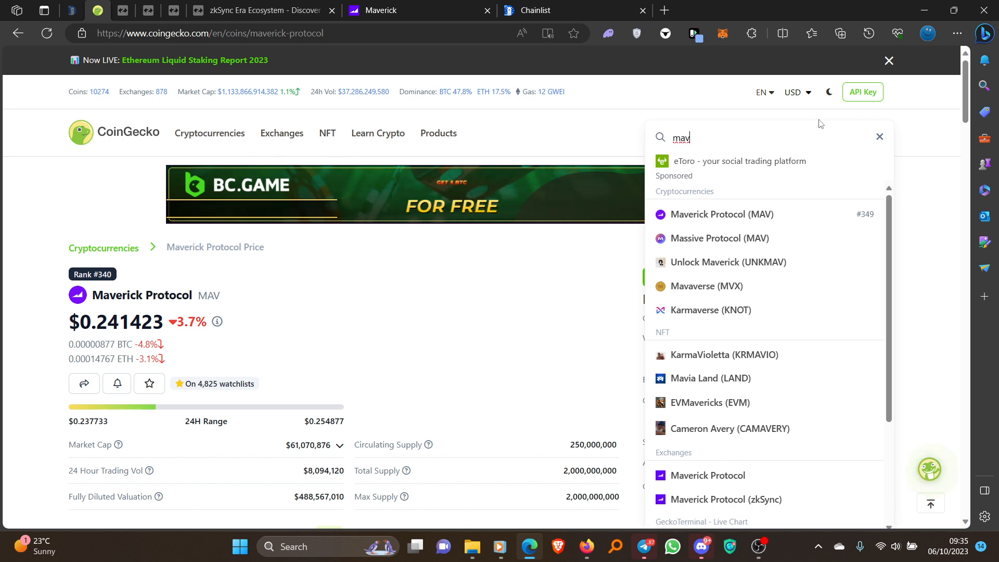
left_click(723, 214)
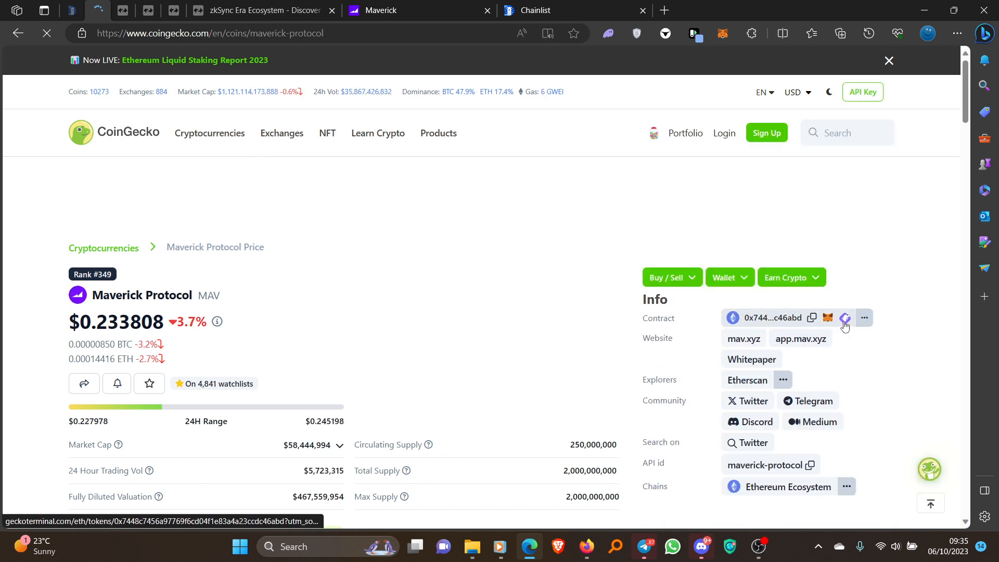
left_click(864, 319)
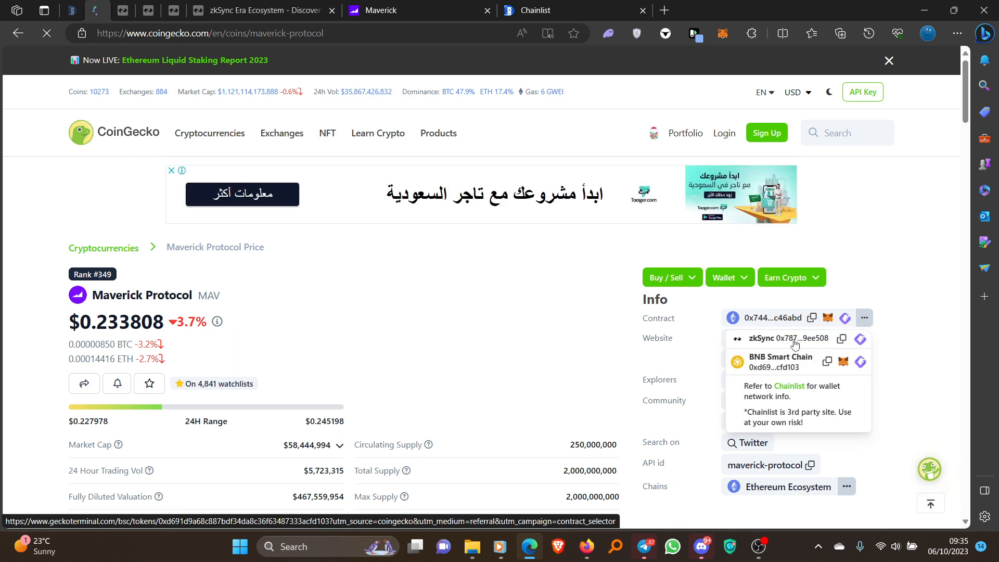
left_click(841, 339)
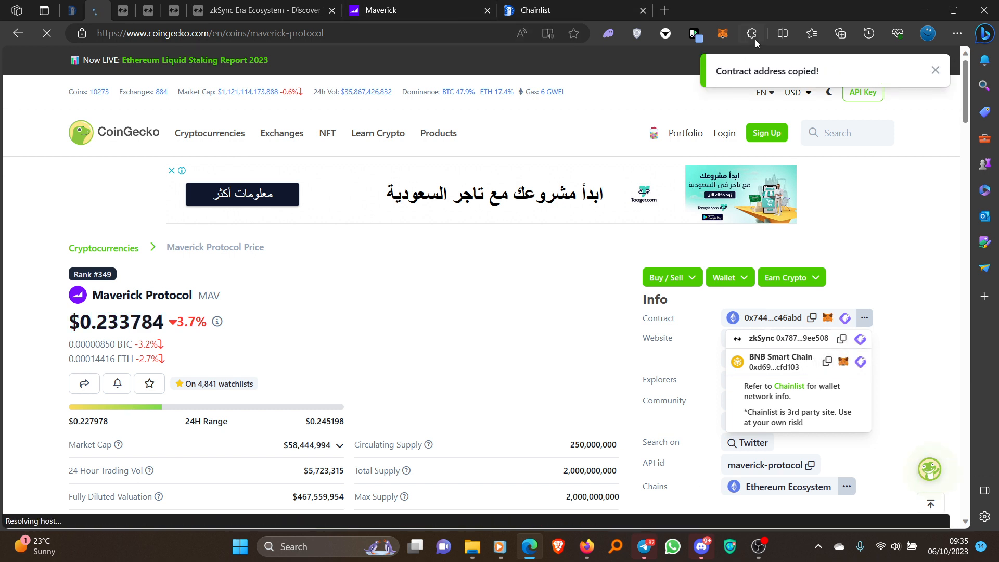
Step: In MetaMask, import MAV as a custom token using the copied zkSync contract address, and return to the account's token list
left_click(722, 35)
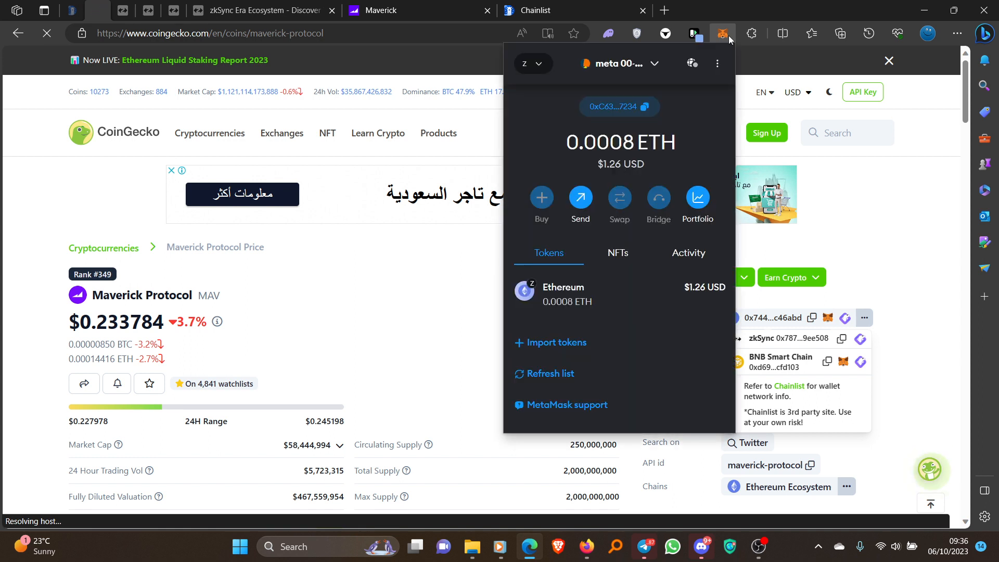
left_click(555, 342)
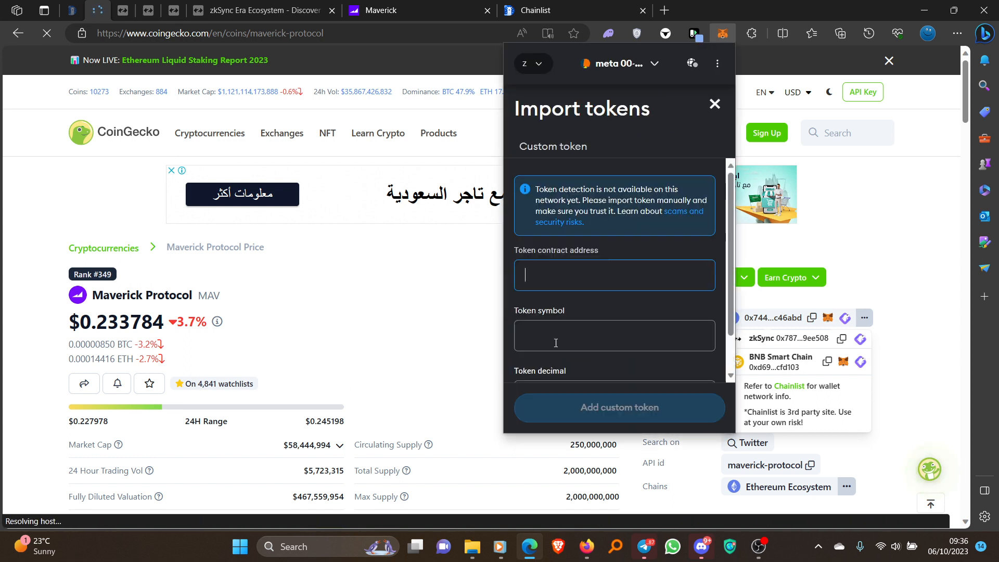
left_click(561, 273)
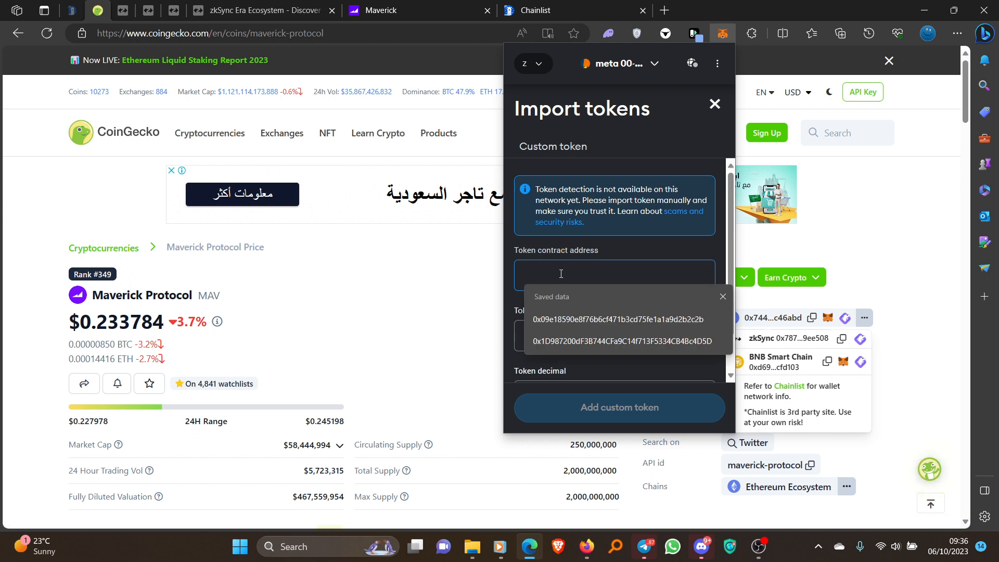
key("ctrl+v")
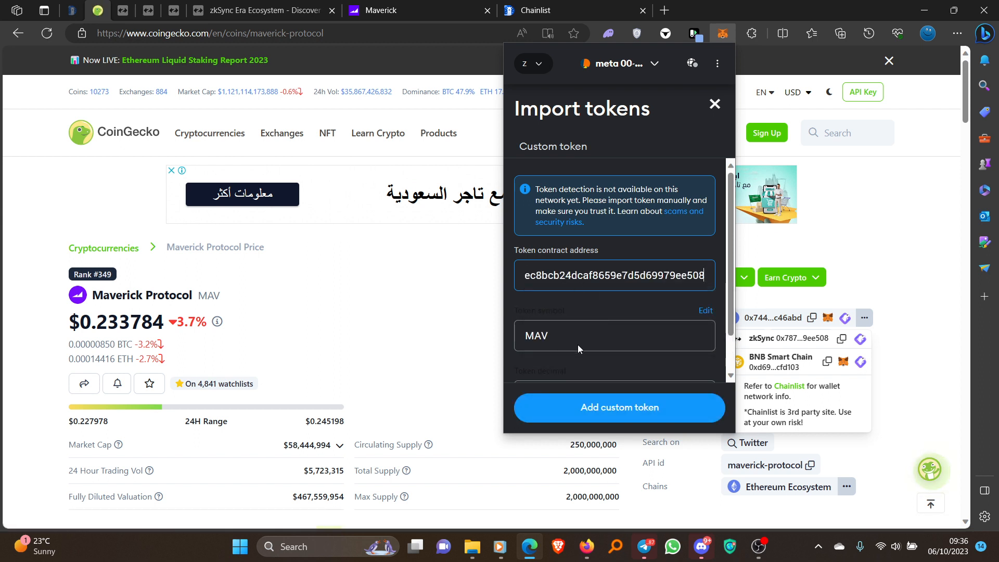
scroll(577, 344, "down", 1)
left_click(596, 405)
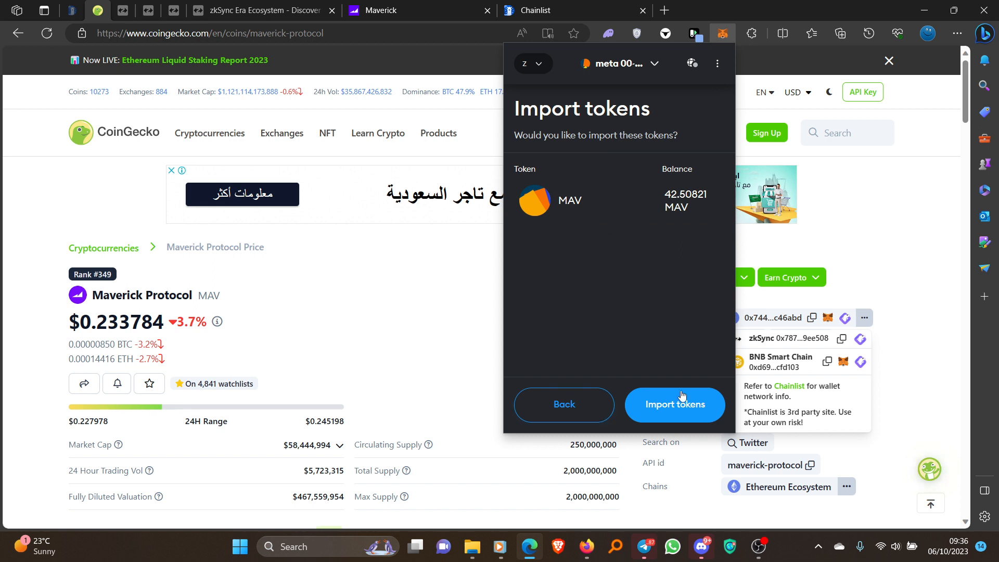
left_click(682, 395)
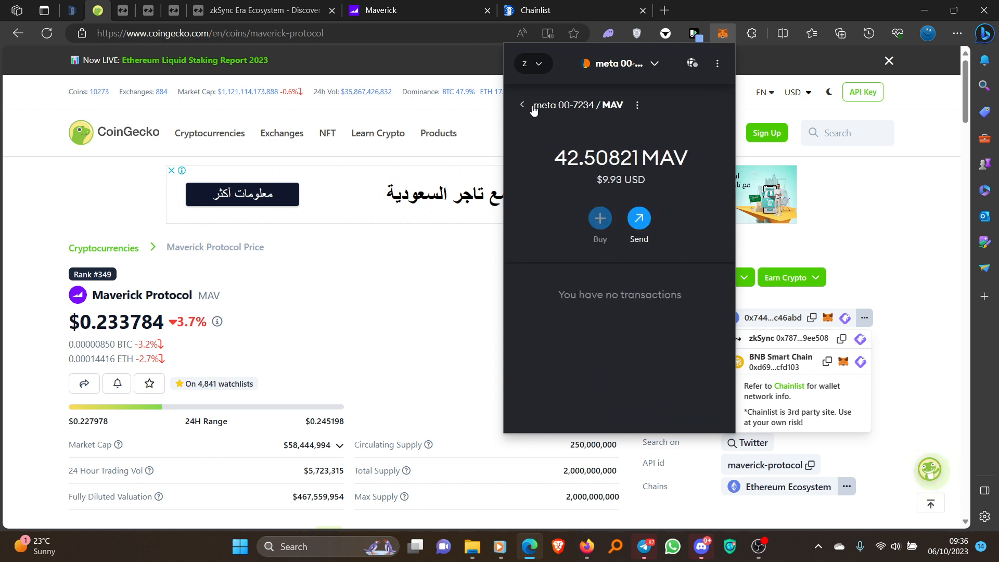
left_click(521, 110)
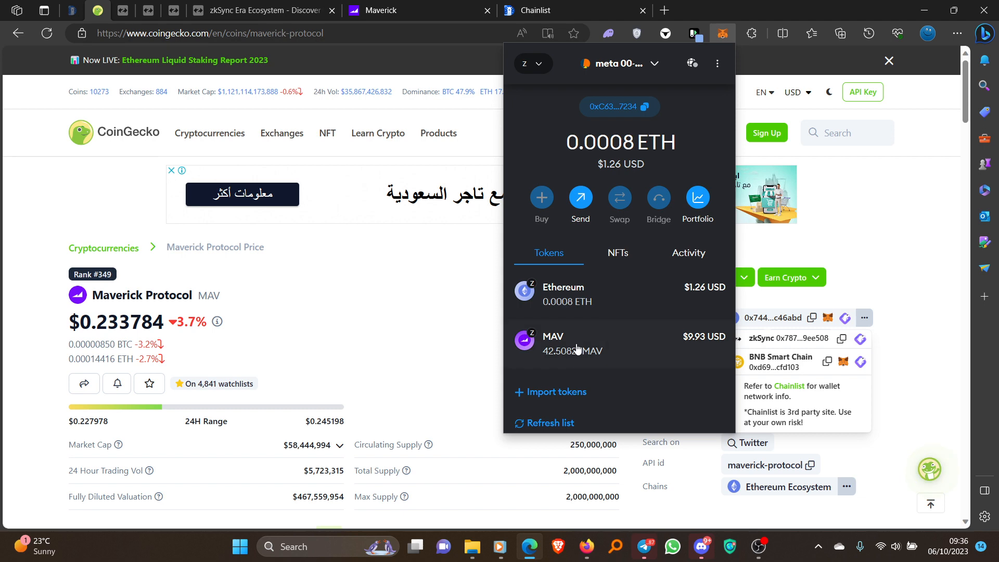
left_click(853, 234)
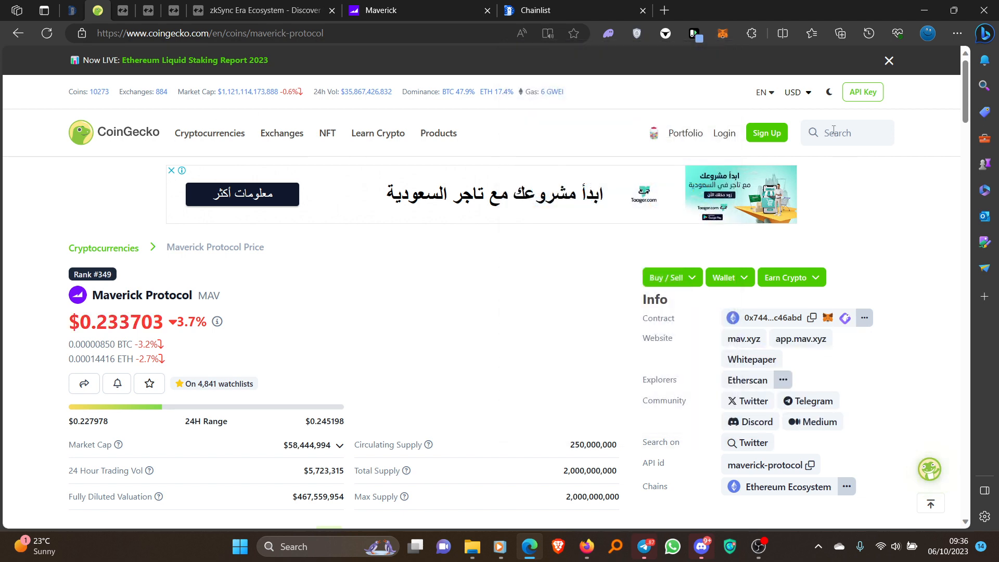
Step: On CoinGecko, search for "usdc", open USDC (USDC), and copy its zkSync contract address
left_click(833, 130)
type("usdc")
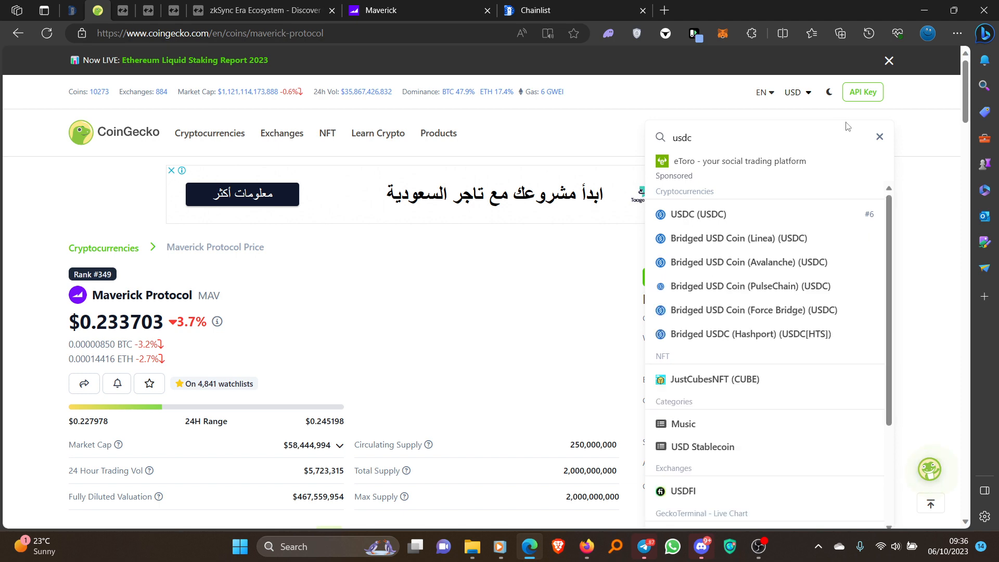
left_click(753, 219)
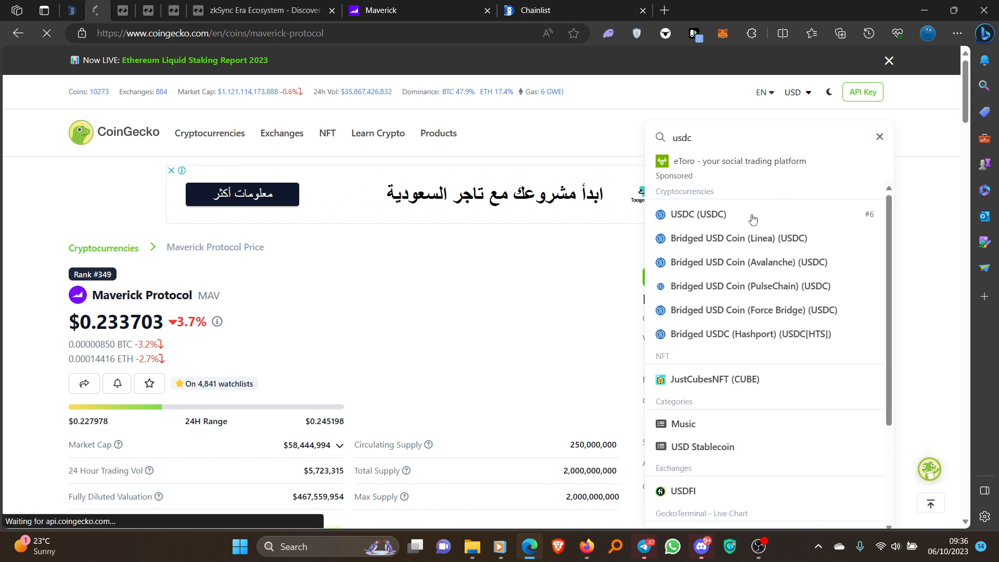
scroll(883, 309, "down", 1)
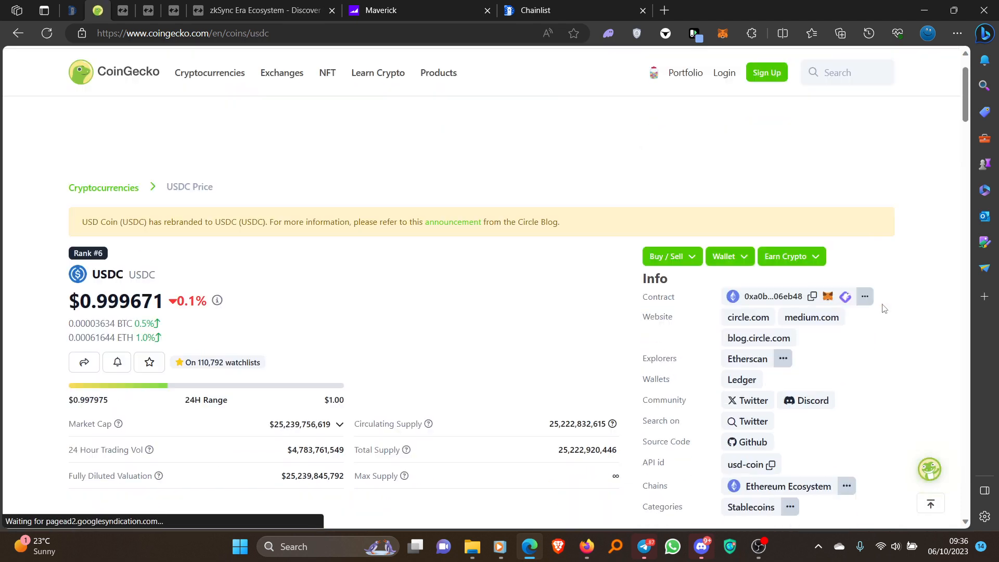
left_click(865, 283)
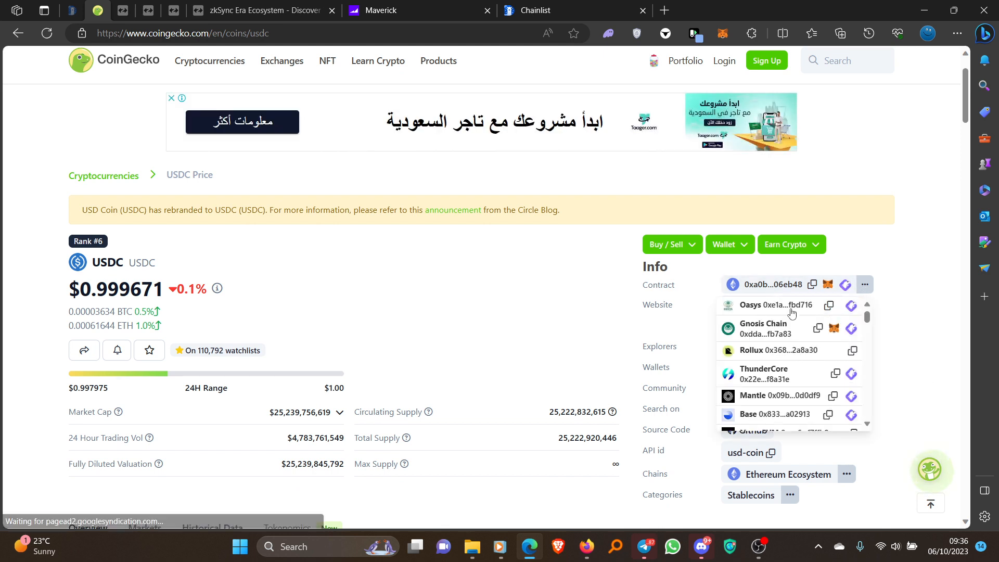
scroll(775, 351, "down", 1)
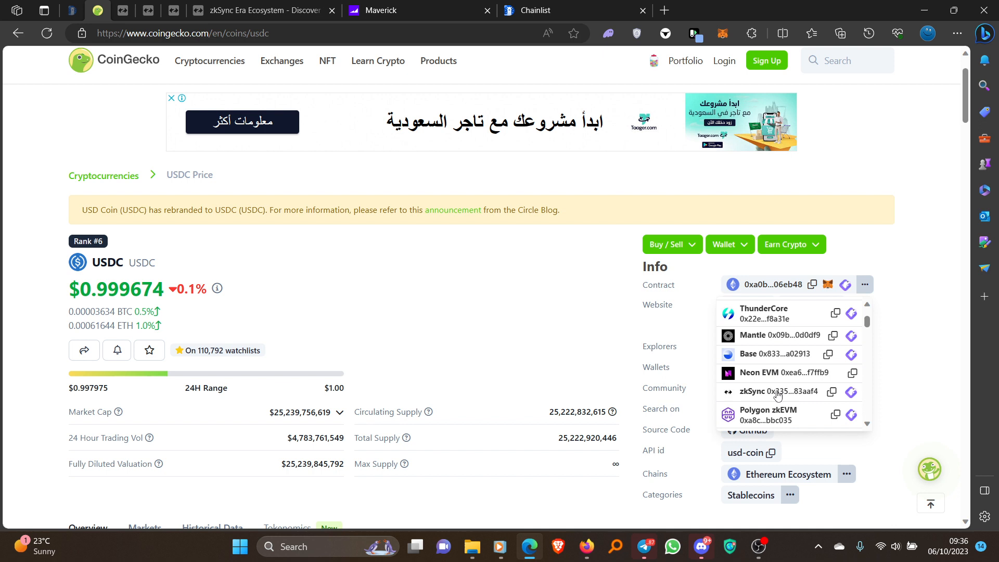
left_click(831, 391)
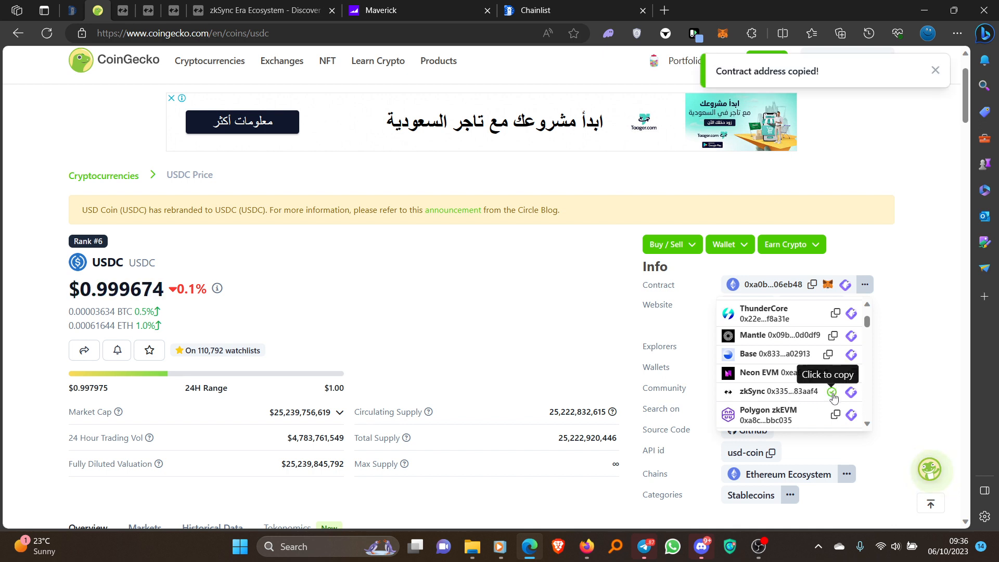
Step: In MetaMask, import USDC as a custom token using the copied zkSync contract address, and return to the account's token list
left_click(722, 33)
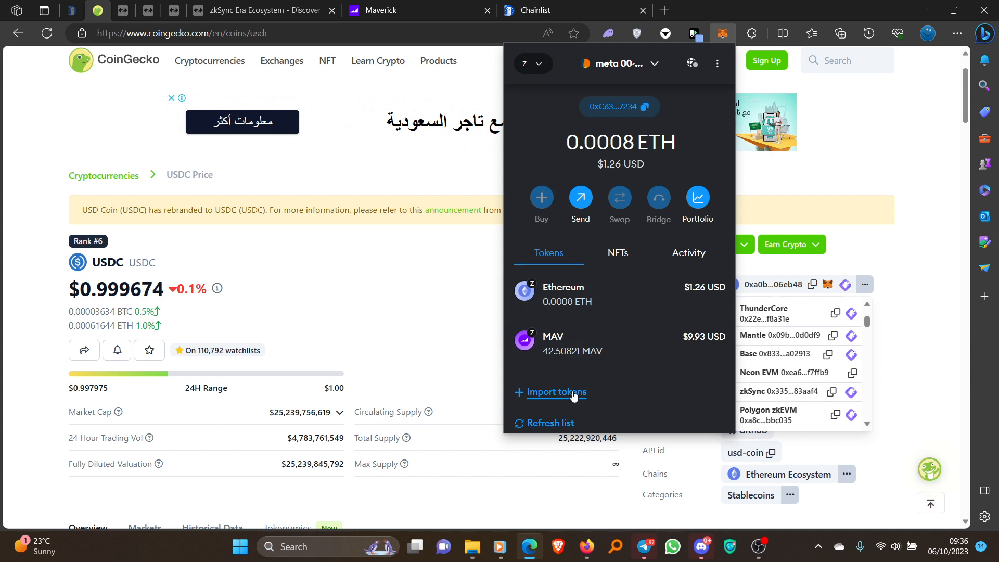
left_click(581, 396)
key("ctrl+v")
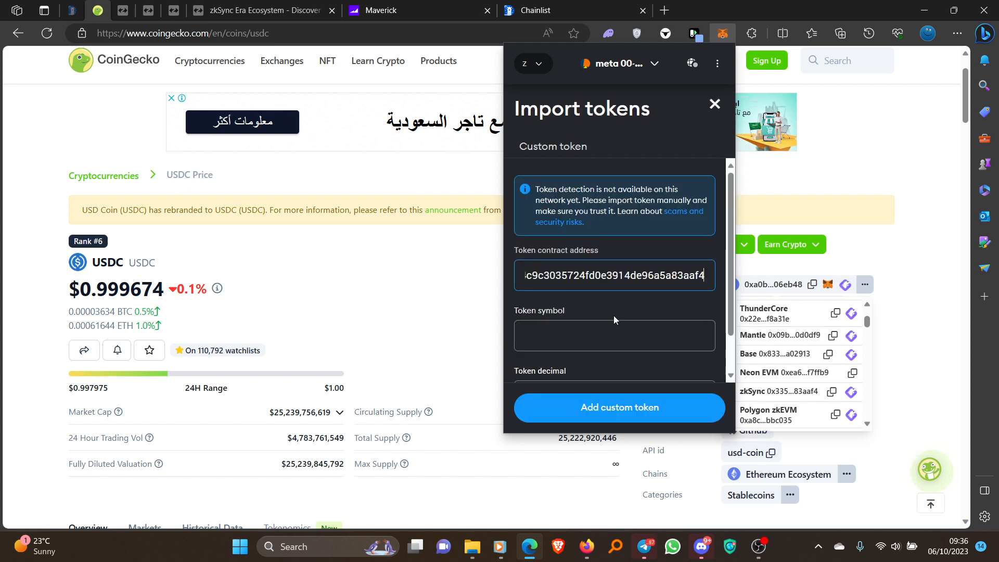
left_click(639, 407)
left_click(661, 400)
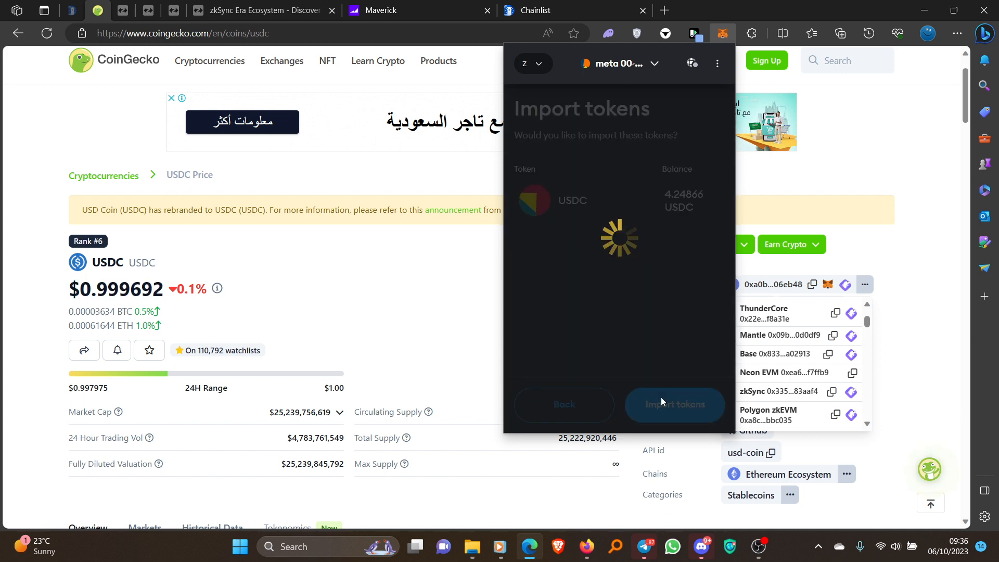
left_click(522, 105)
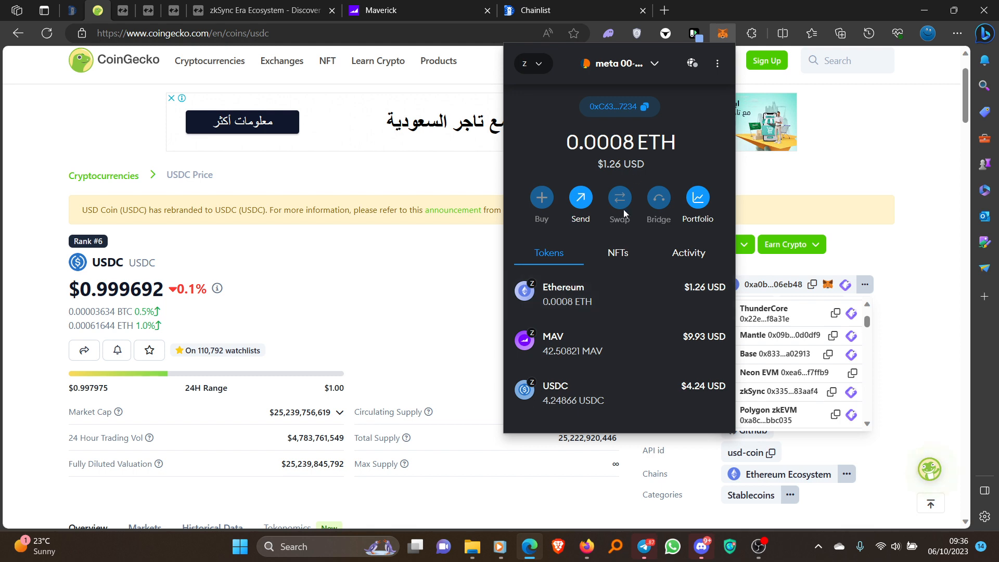
left_click(872, 118)
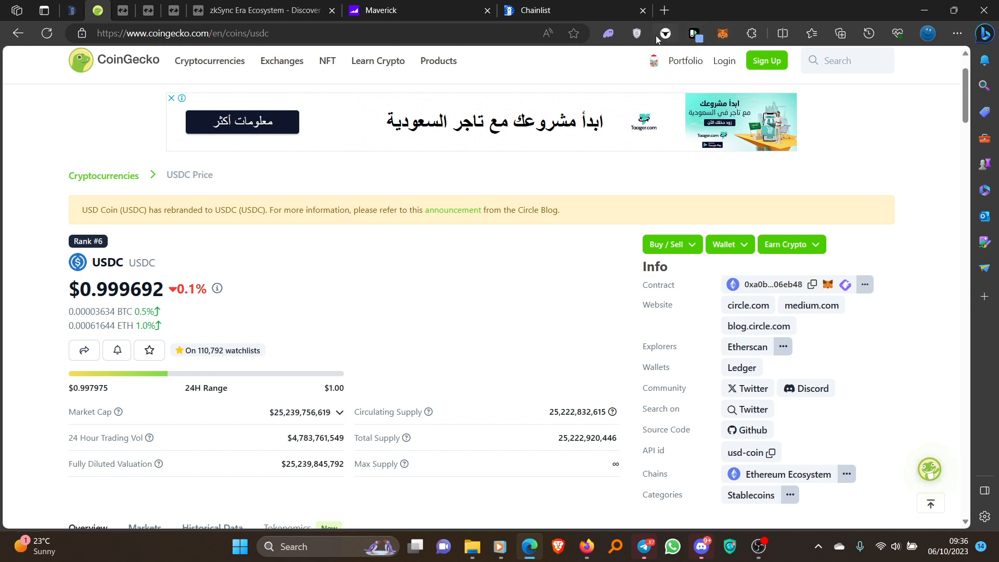
Step: Return to the Maverick swap page, disconnect the wallet from the site, and lock MetaMask
left_click(384, 11)
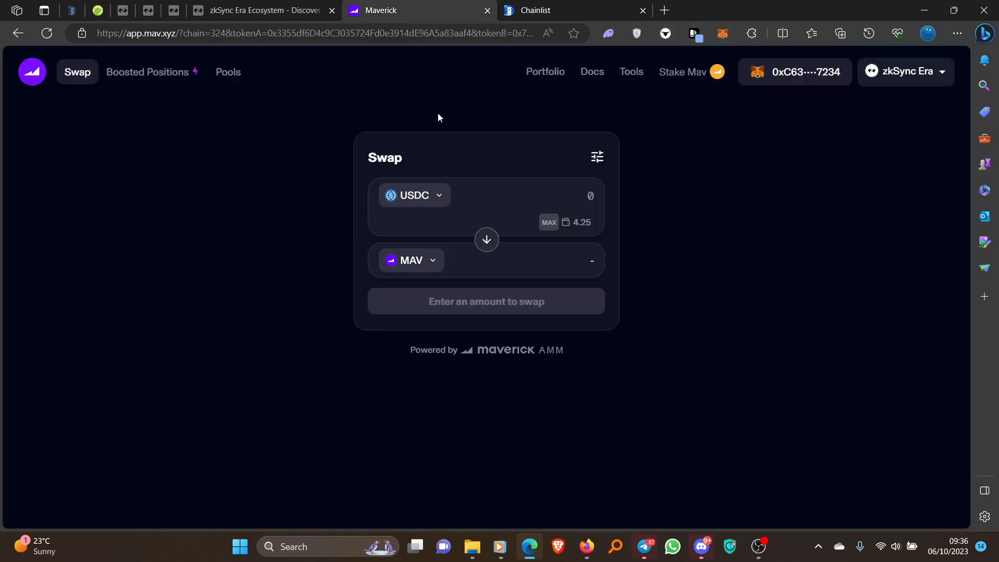
left_click(723, 36)
left_click(782, 133)
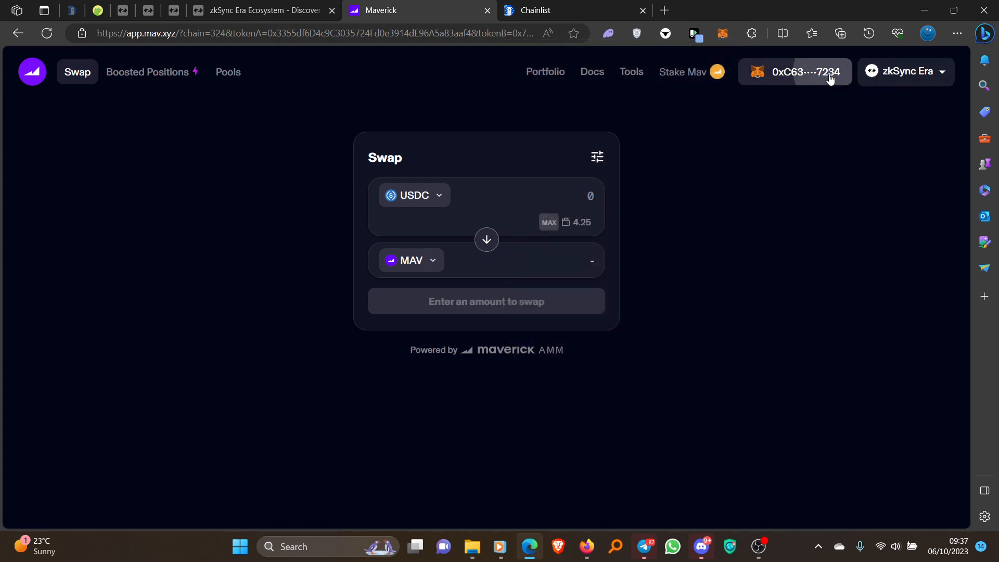
left_click(723, 35)
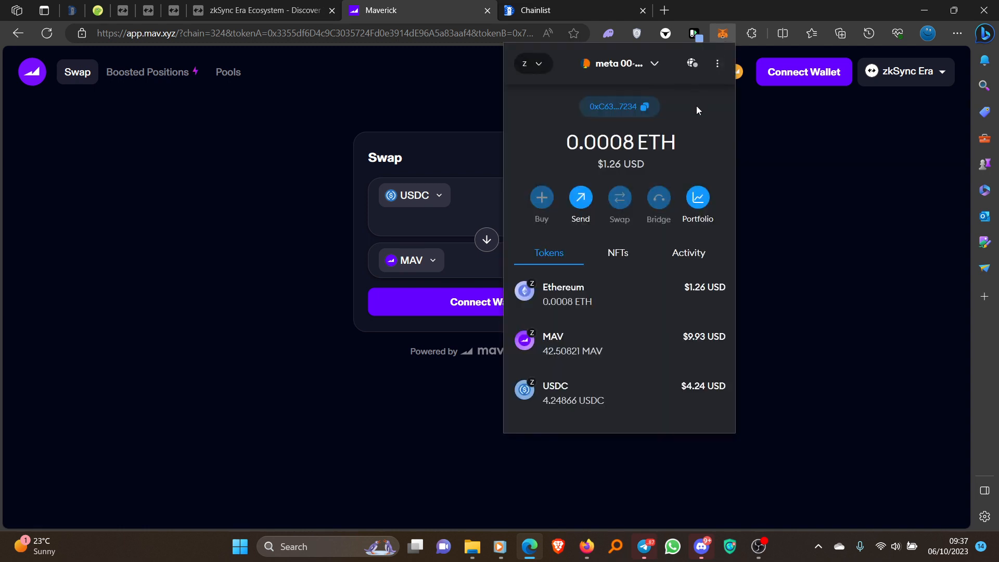
left_click(718, 64)
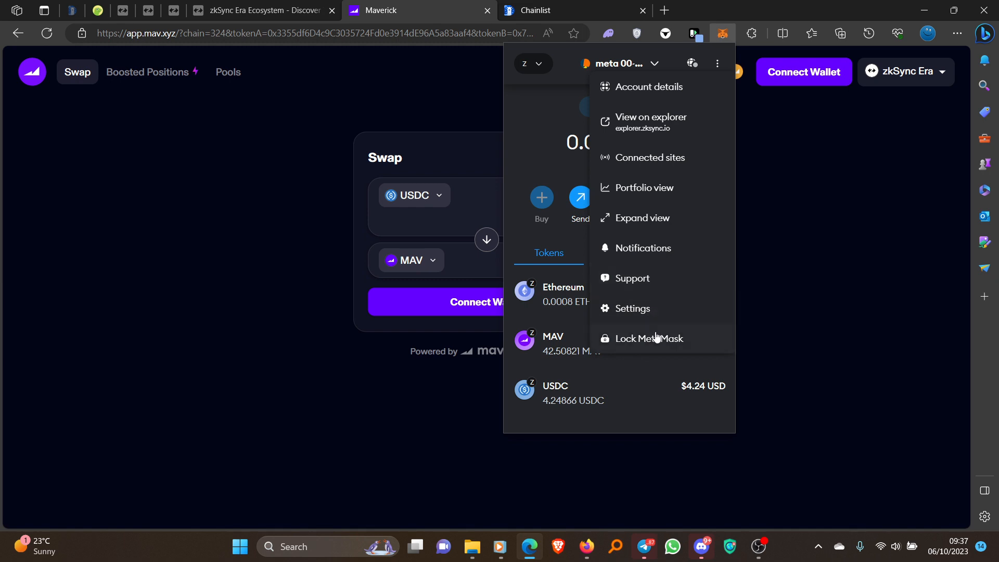
left_click(658, 338)
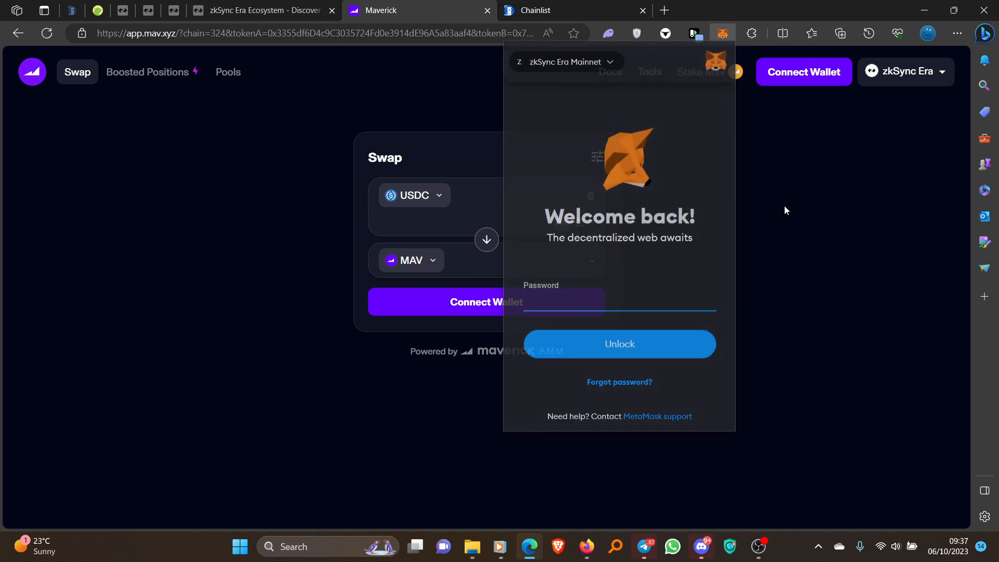
left_click(784, 207)
Step: Try connecting Maverick through MetaMask, disconnect it again, and check MetaMask's lock screen
left_click(826, 70)
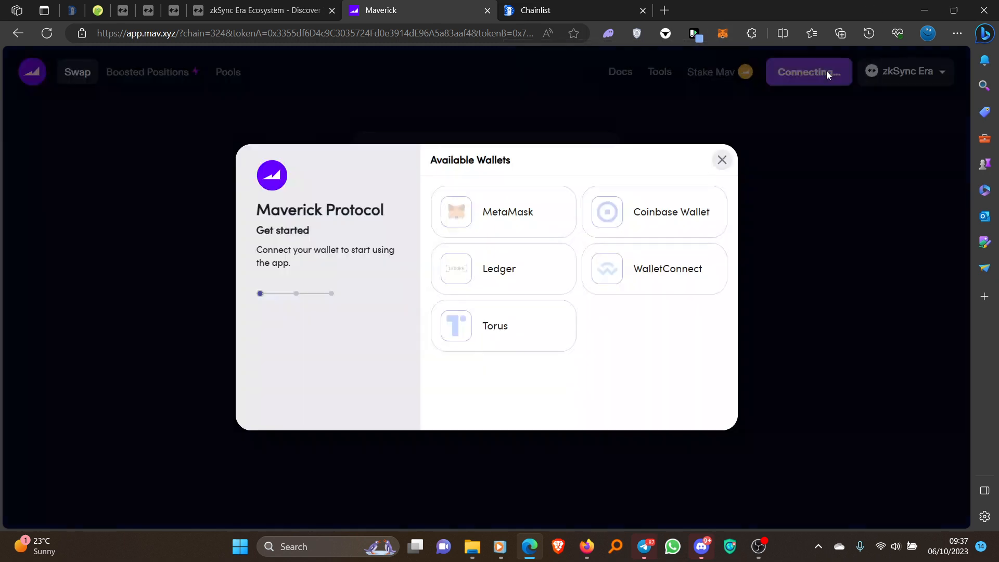
left_click(511, 206)
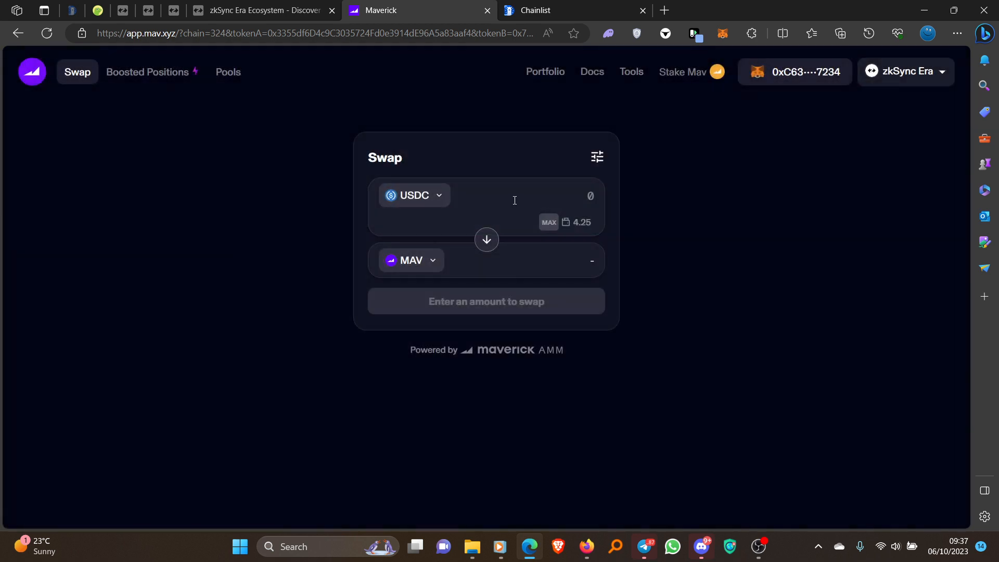
left_click(815, 77)
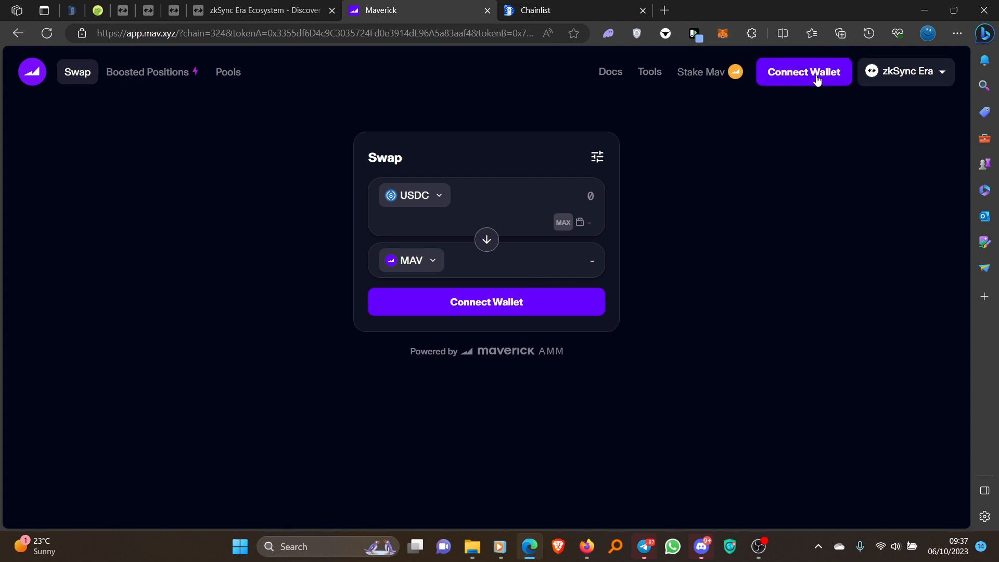
left_click(723, 34)
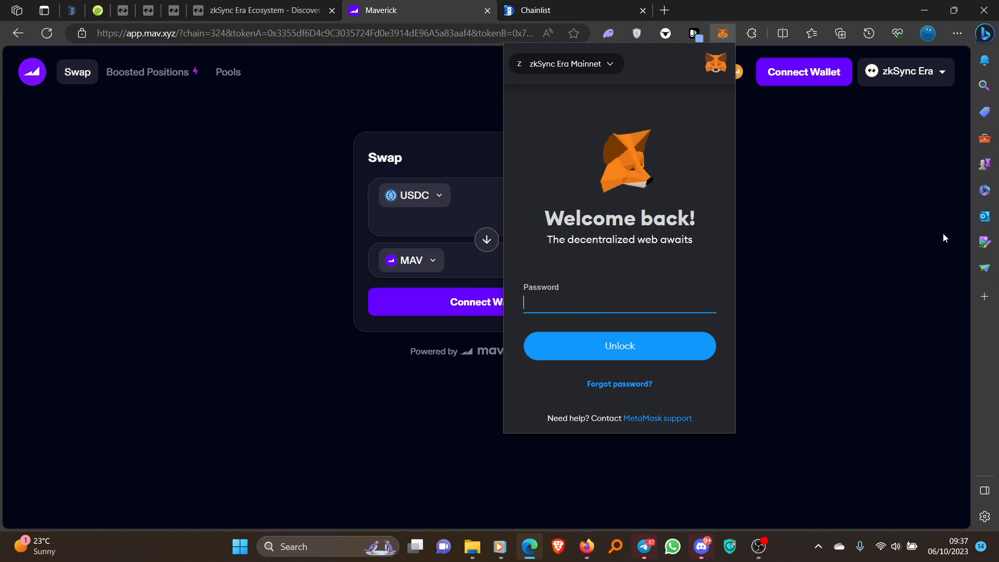
left_click(787, 177)
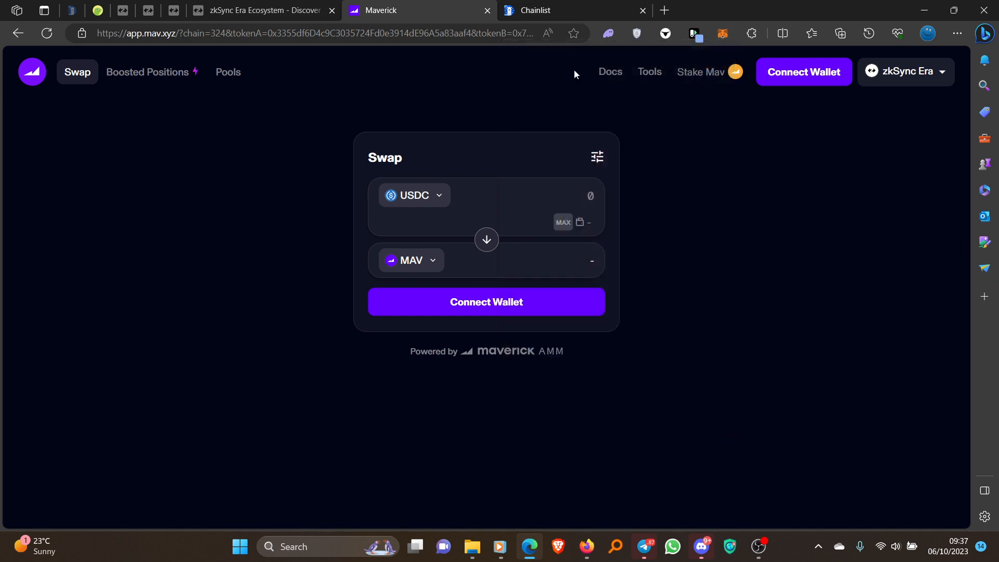
Step: Reload the Maverick page and try the wallet connection again with MetaMask
left_click(46, 33)
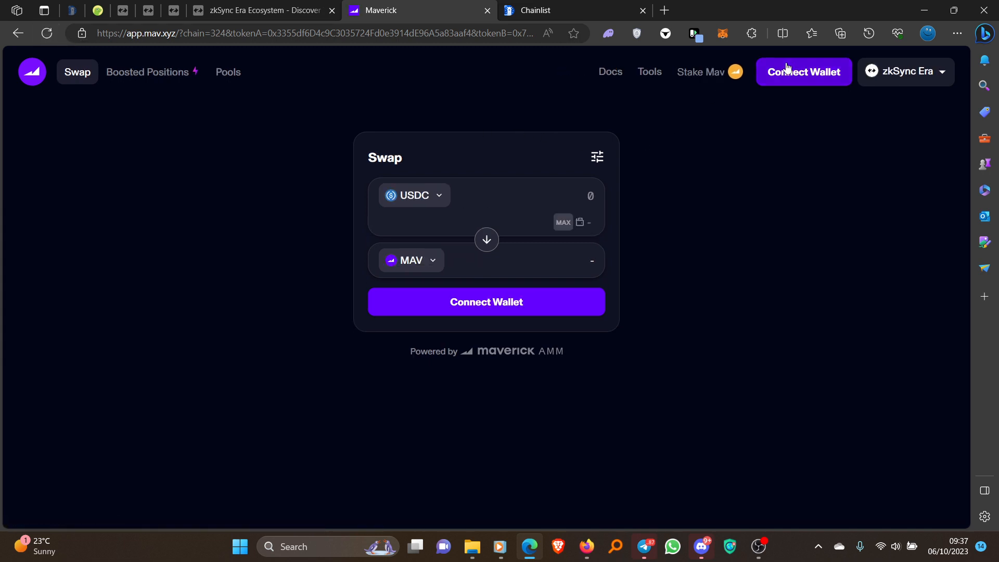
left_click(801, 71)
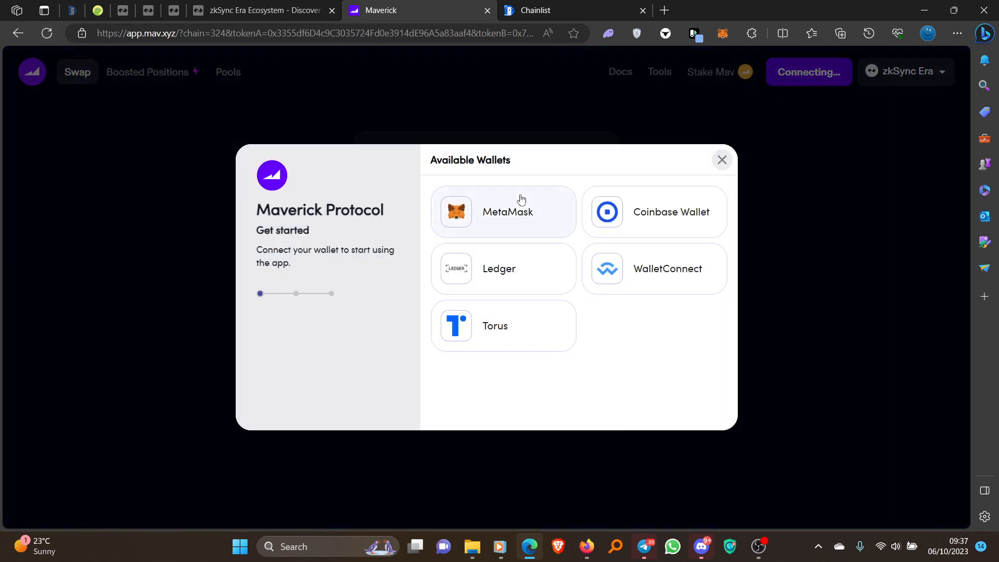
left_click(521, 199)
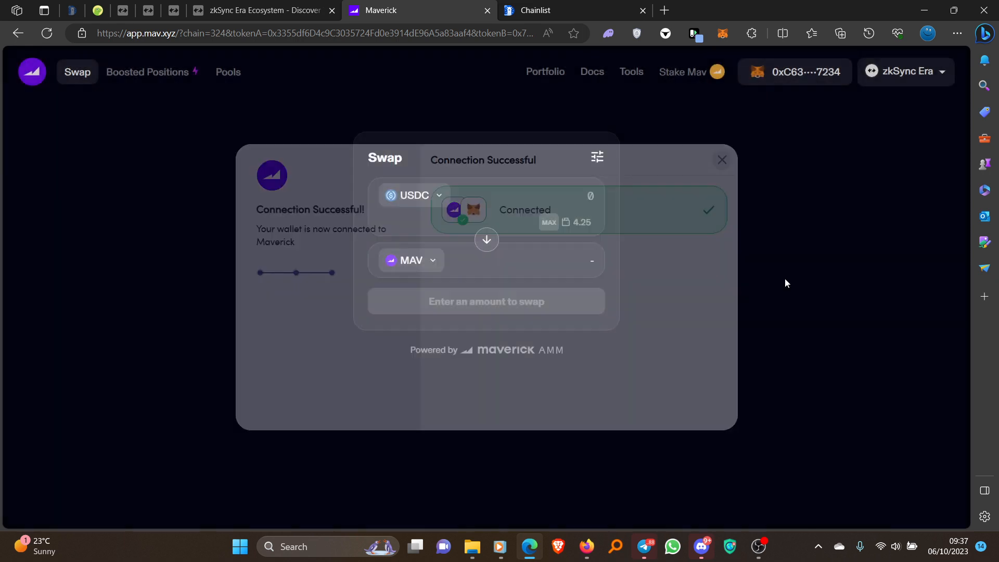
Step: Open Aurox Wallet on the Maverick page and disconnect it from the site
left_click(660, 36)
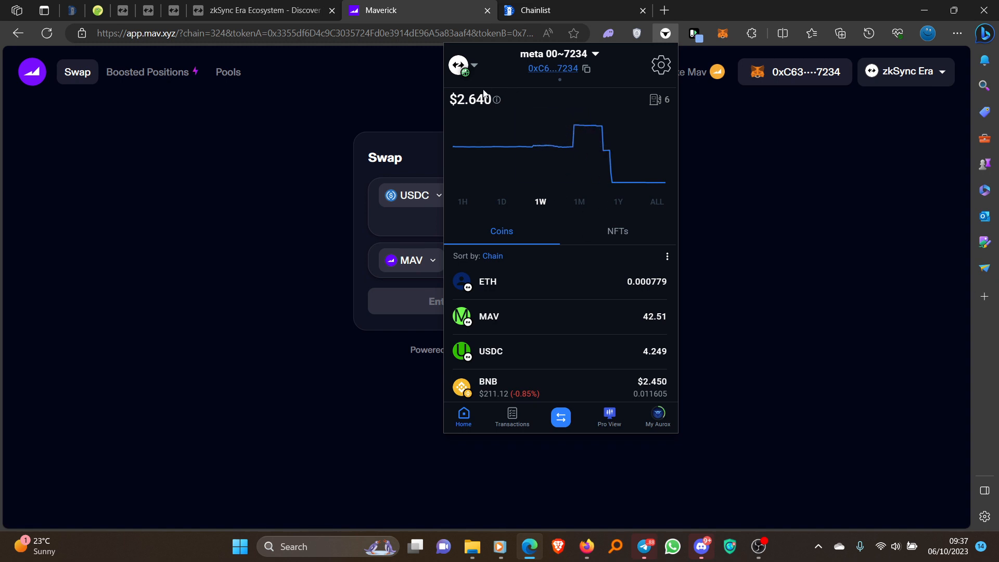
left_click(476, 64)
left_click(741, 152)
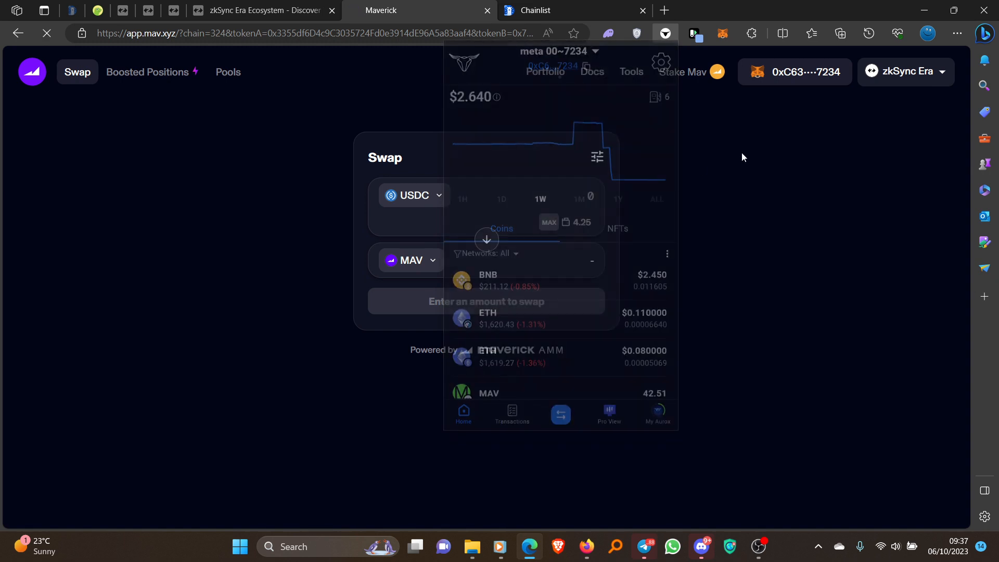
Step: Try reconnecting the wallet on Maverick, dismissing MetaMask's unlock requests and the connection dialog, and reload the page
left_click(780, 73)
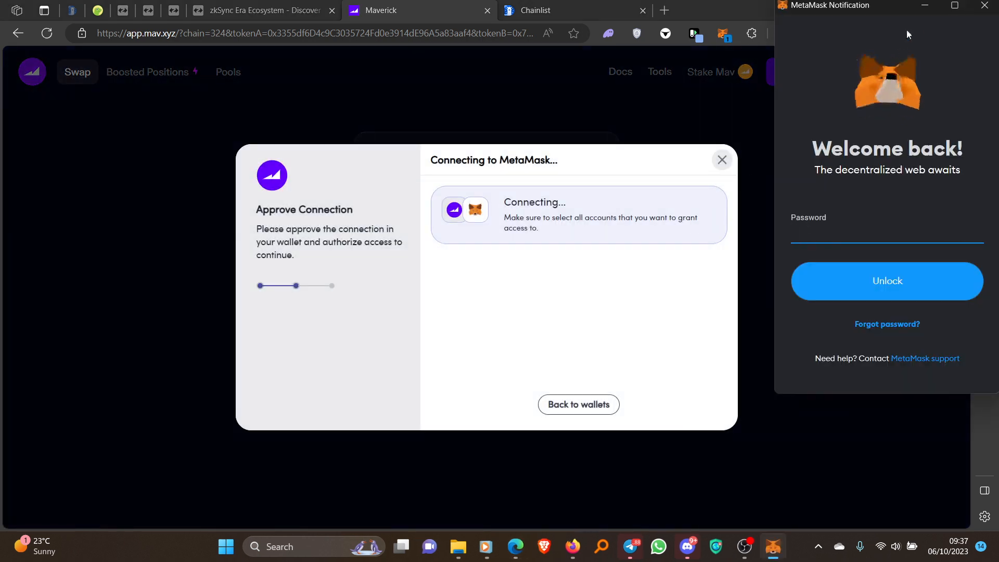
left_click(984, 5)
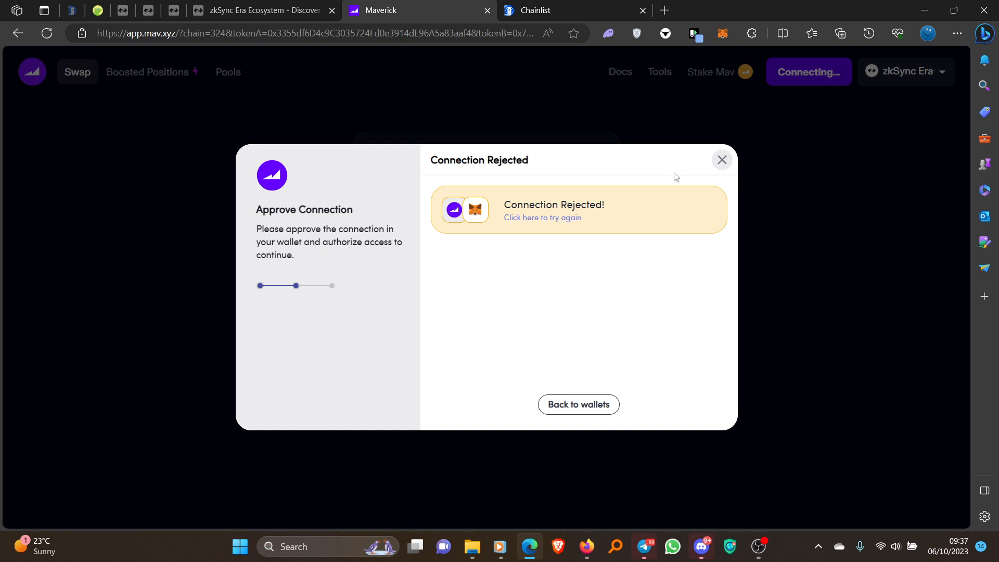
left_click(721, 161)
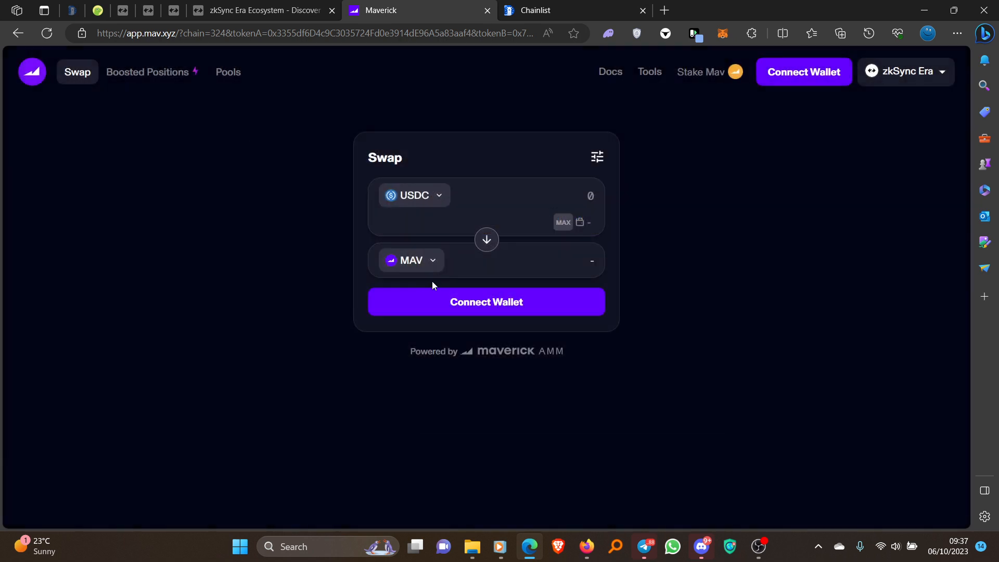
left_click(47, 33)
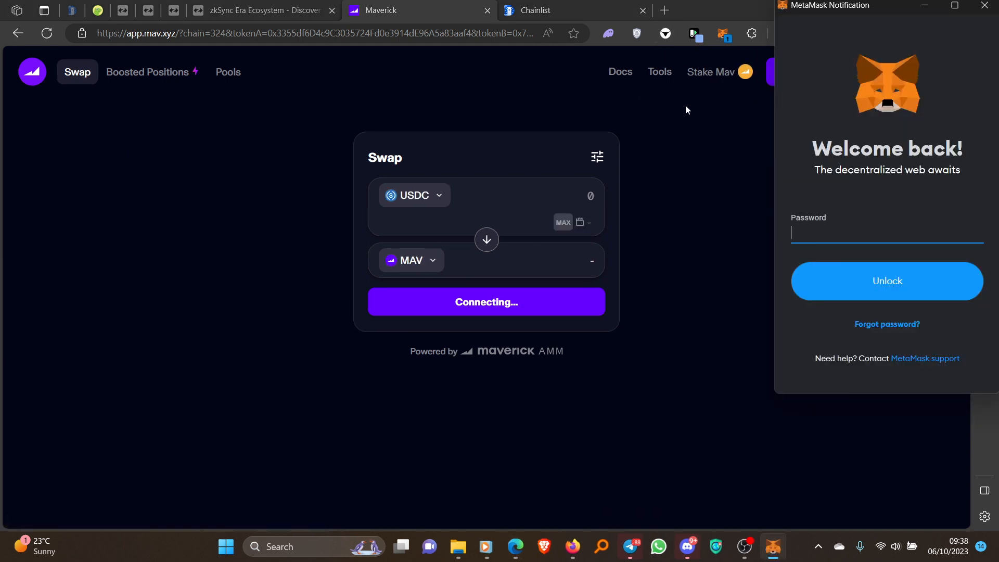
left_click(983, 10)
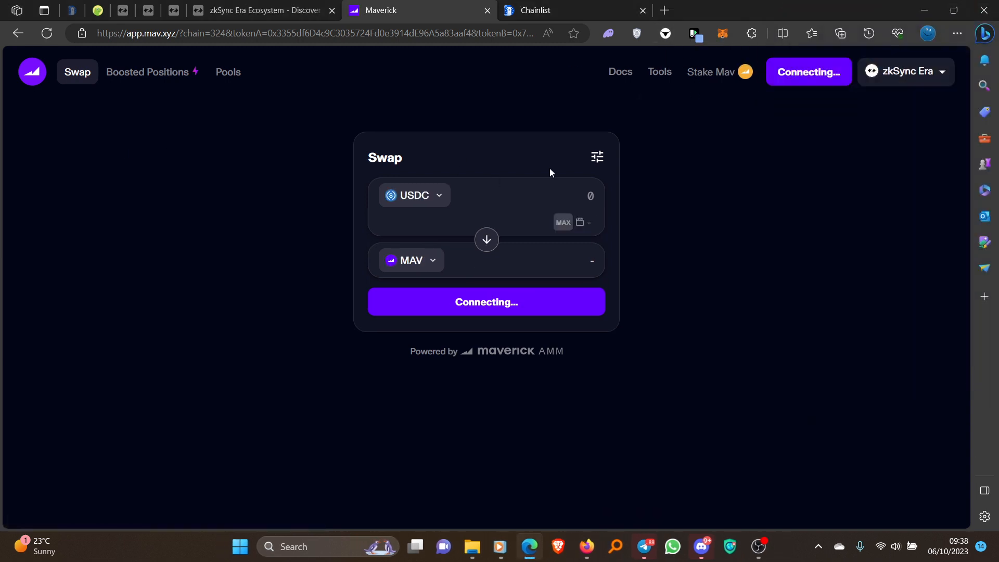
Step: Reload Maverick and connect it with Aurox Wallet on the Ethereum network
mouse_move(676, 76)
left_click(40, 38)
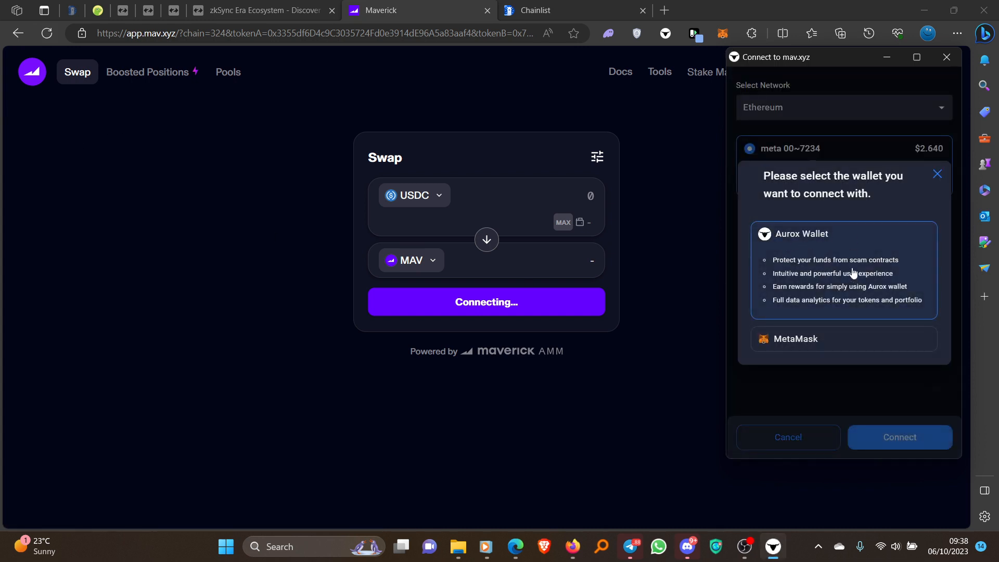
left_click(819, 262)
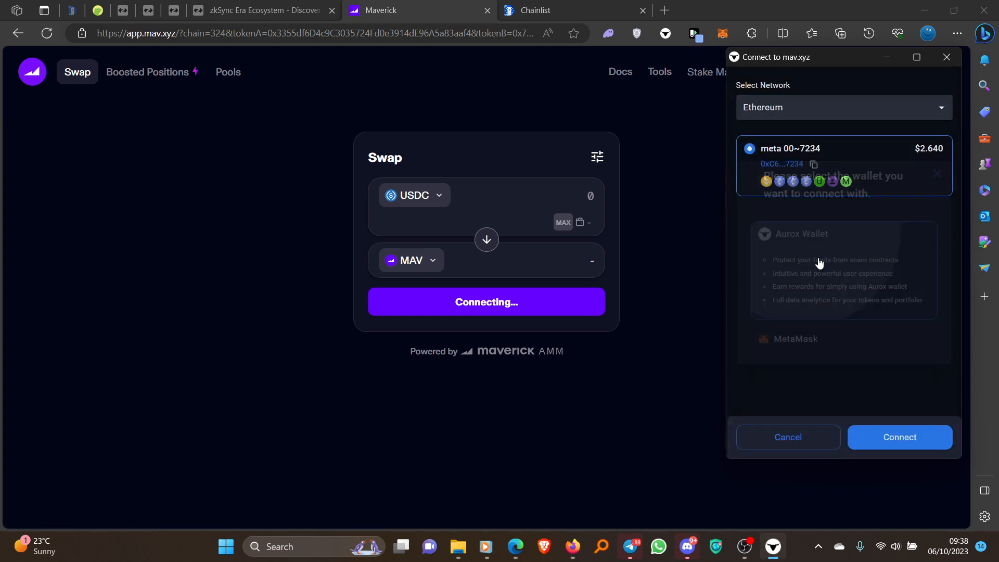
left_click(890, 446)
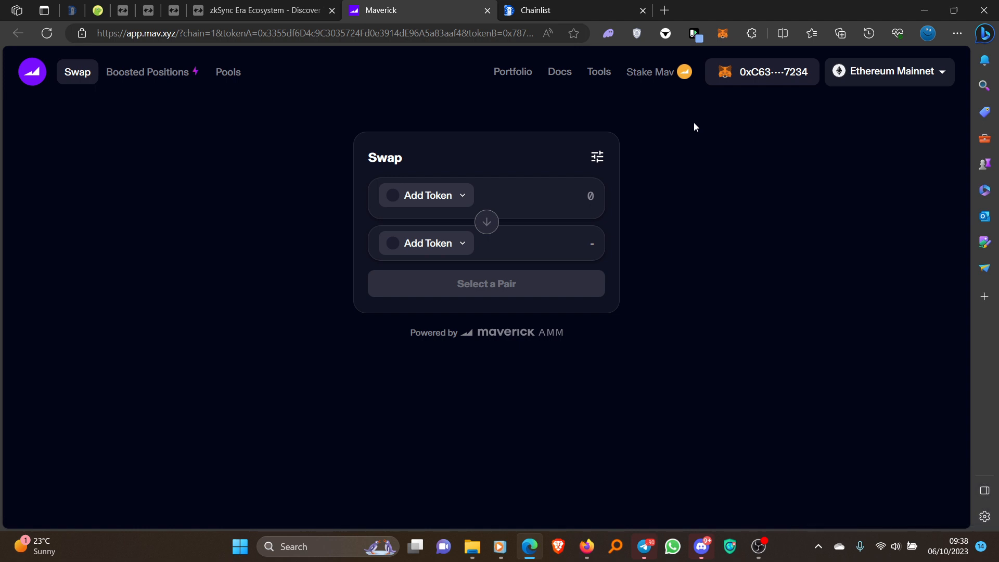
Step: Search for usdc on Ethereum Mainnet and select USDC as the token to swap from
left_click(461, 195)
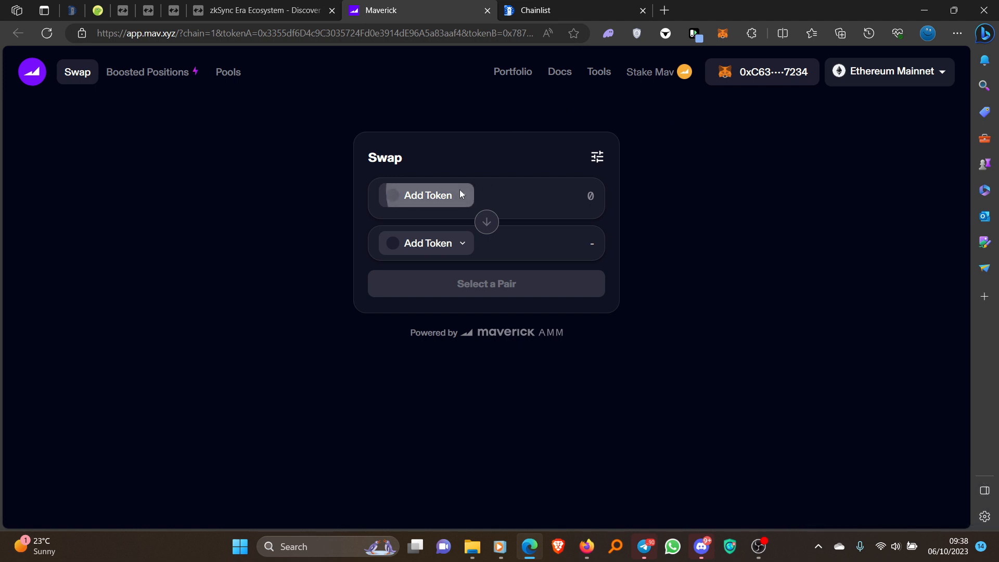
left_click(632, 168)
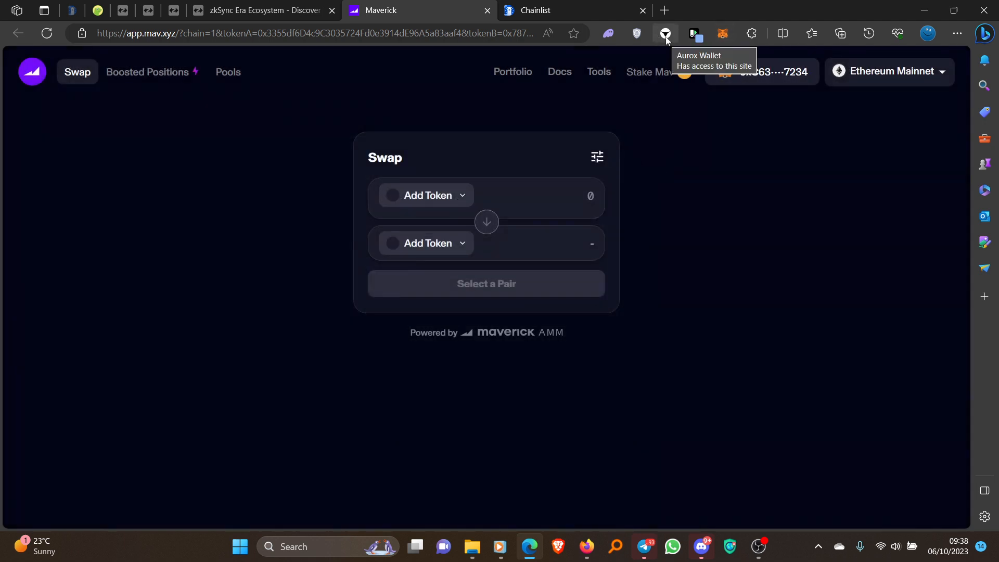
left_click(463, 203)
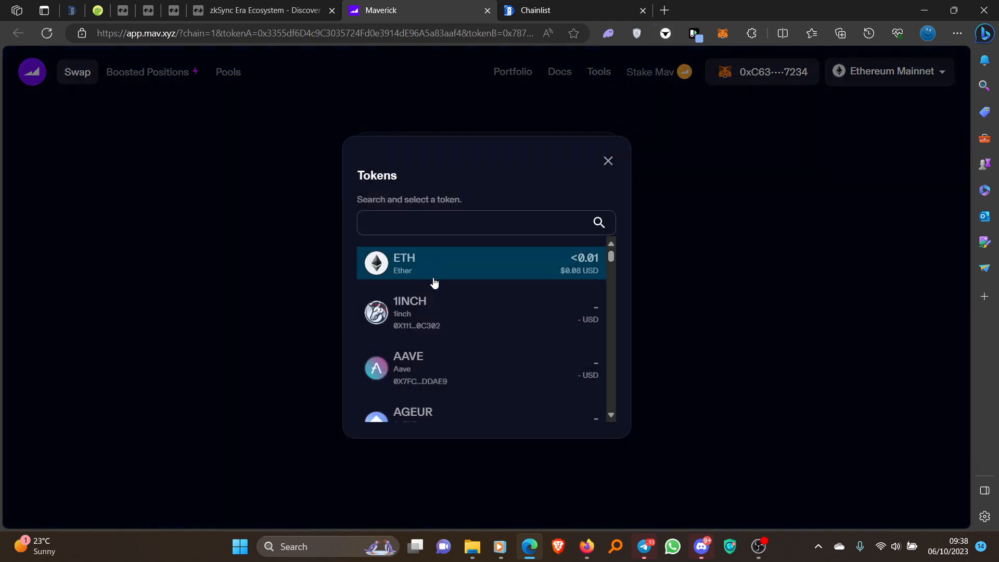
left_click(476, 221)
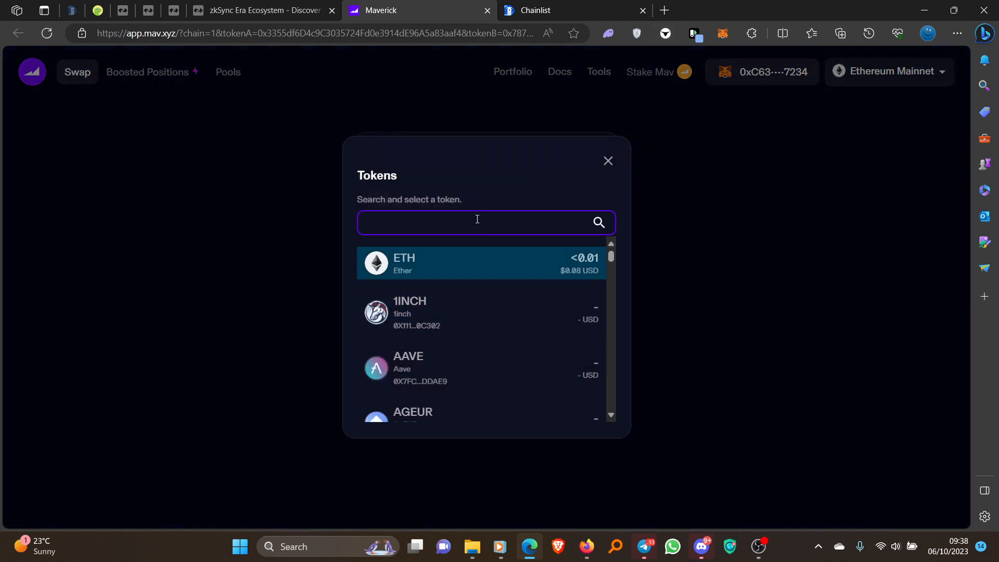
type("us")
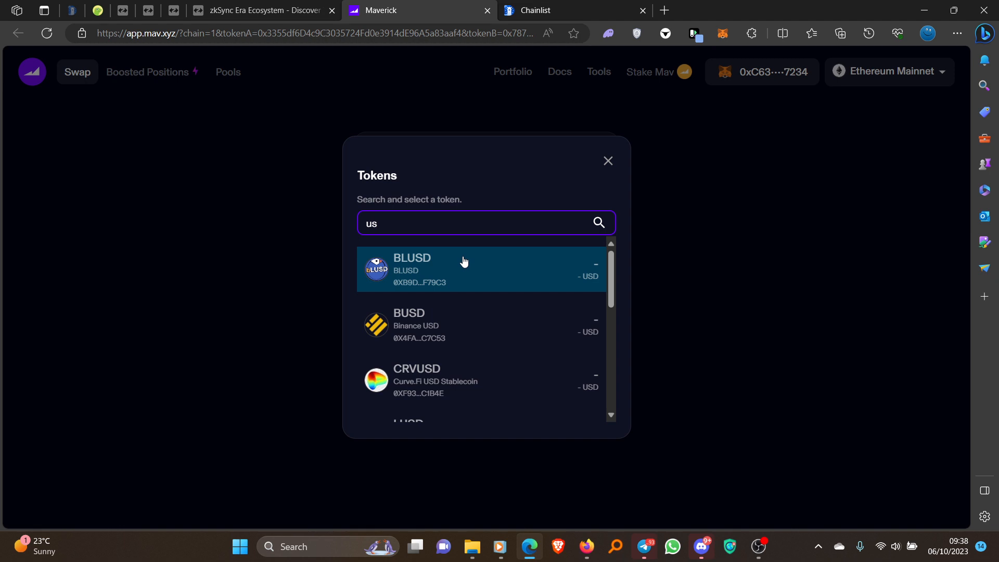
type("dc")
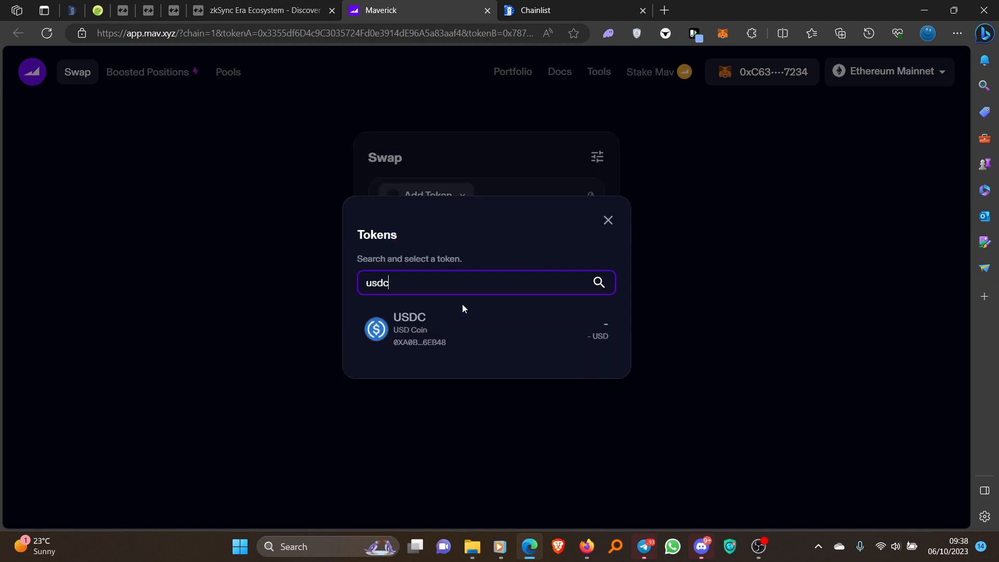
left_click(476, 338)
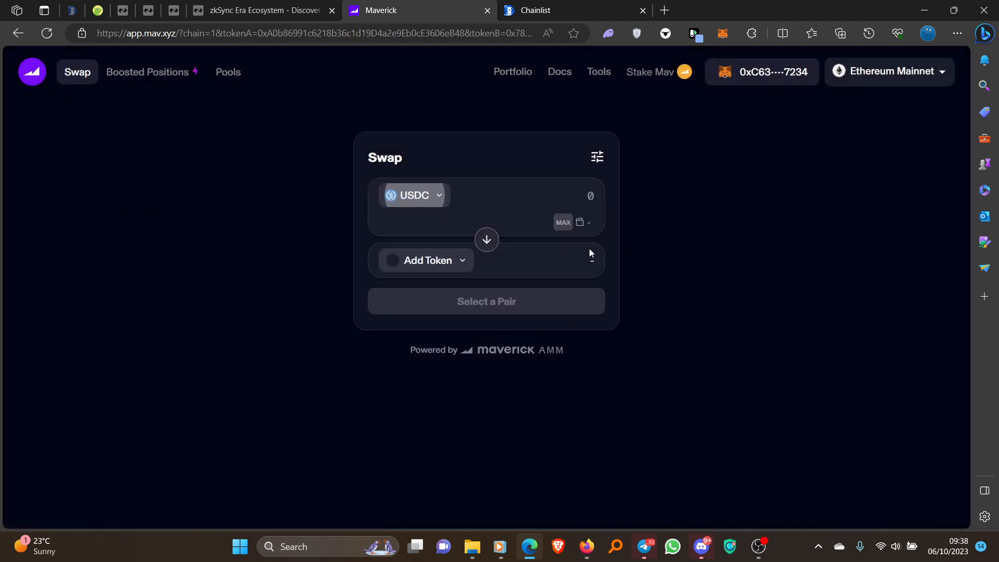
Step: Switch Maverick to the zkSync Era network and select USDC as the token to swap from
left_click(900, 73)
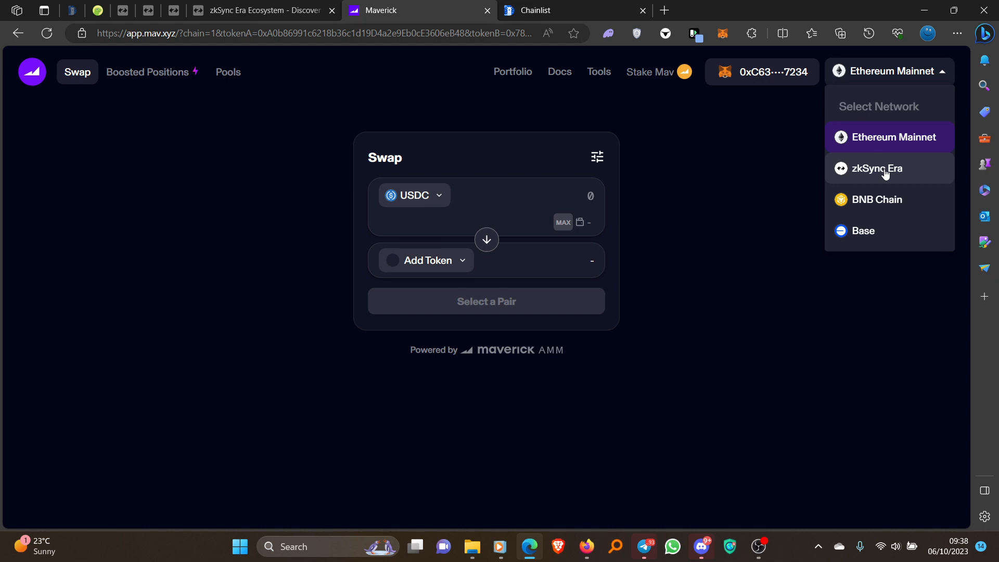
left_click(885, 170)
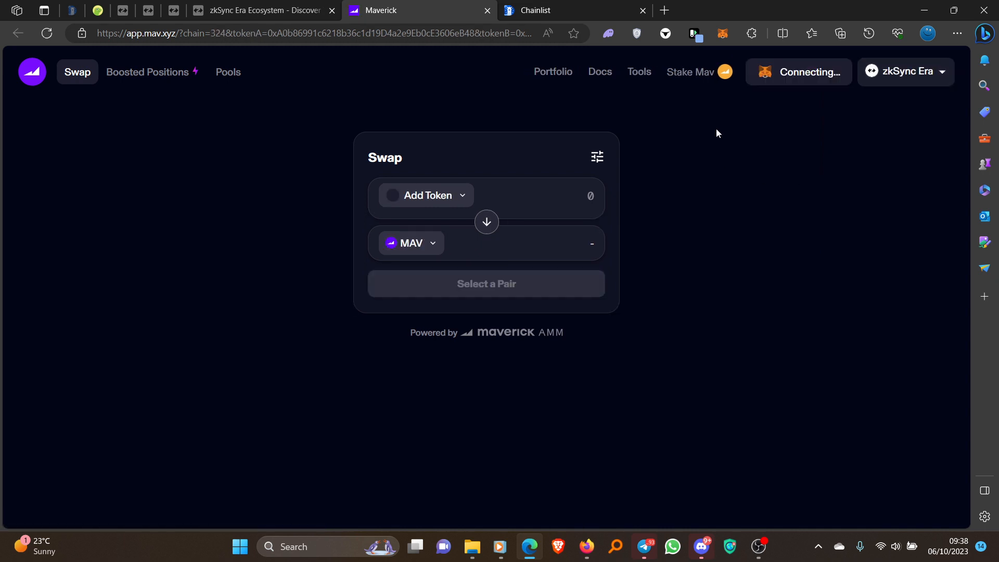
left_click(443, 197)
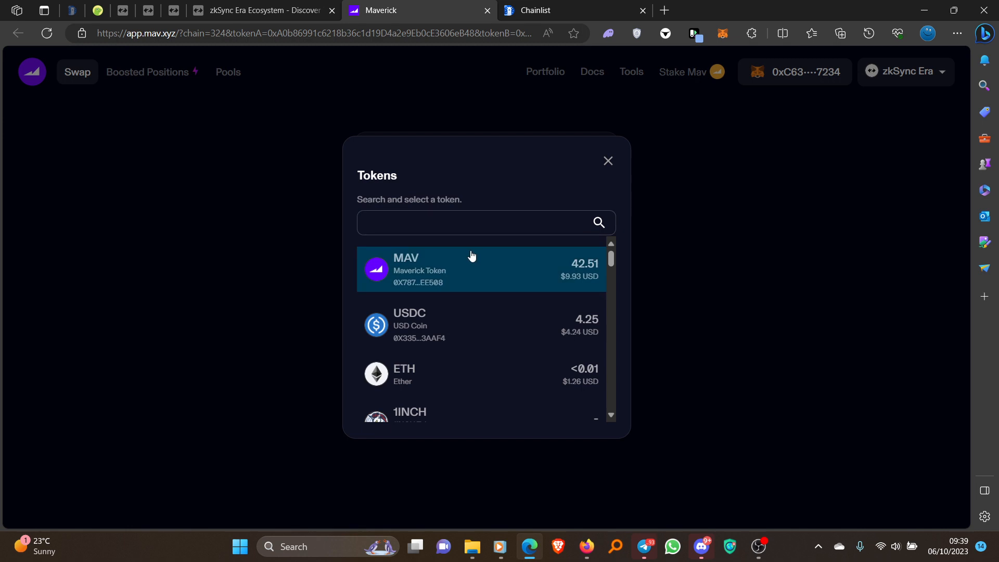
left_click(525, 310)
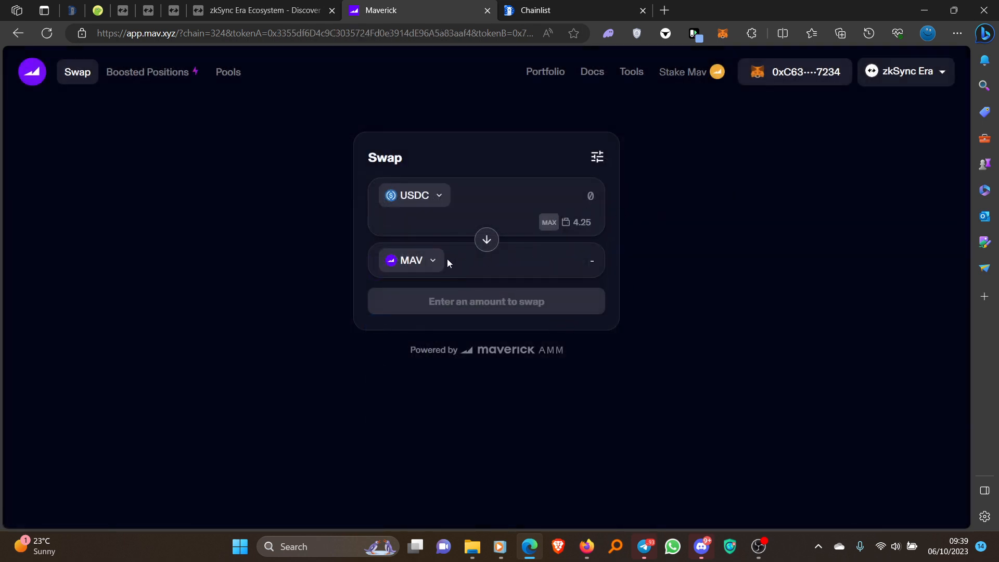
Step: Reverse the swap pair so that MAV is swapped to USDC, keeping MAV as the source token
left_click(427, 266)
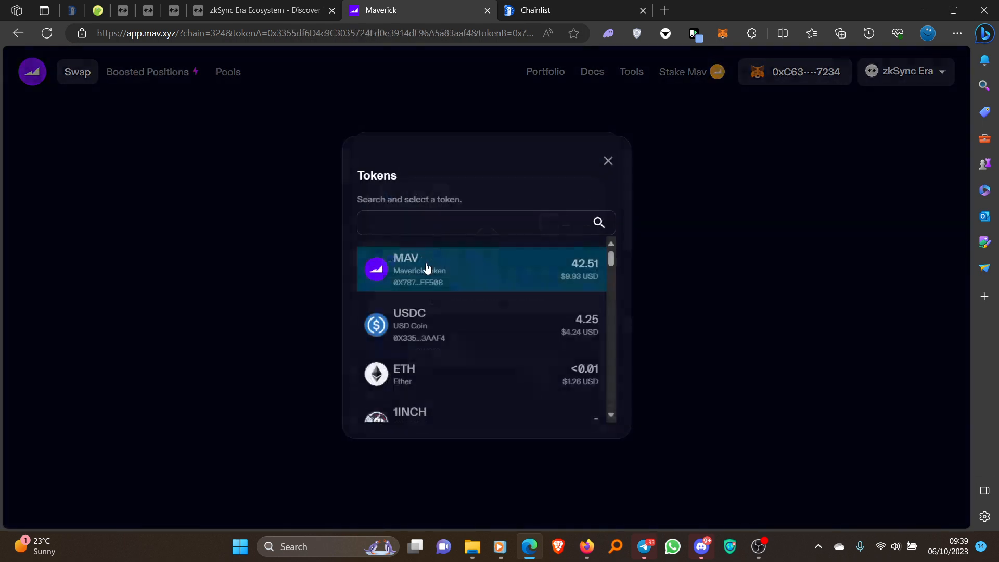
left_click(651, 295)
left_click(488, 243)
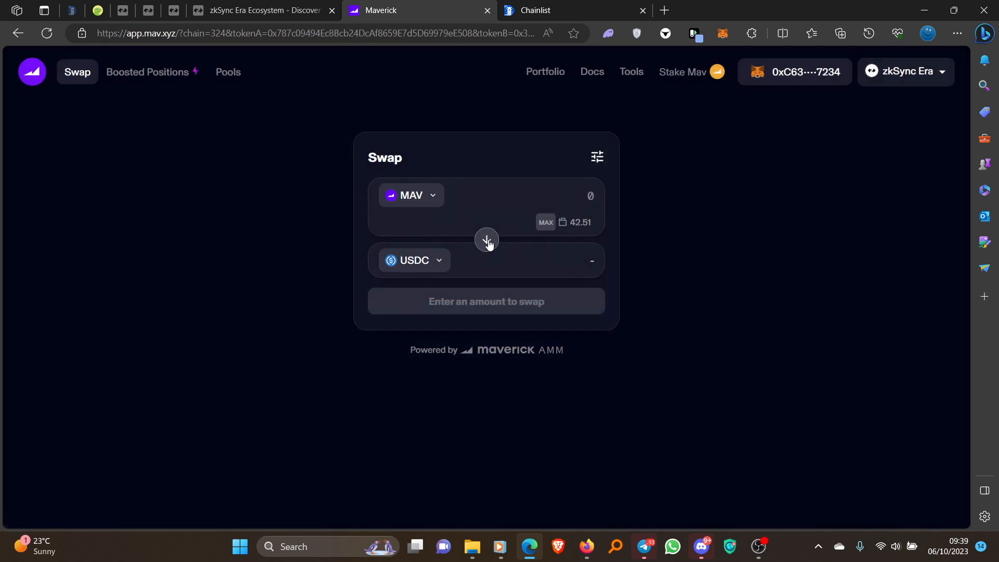
left_click(436, 206)
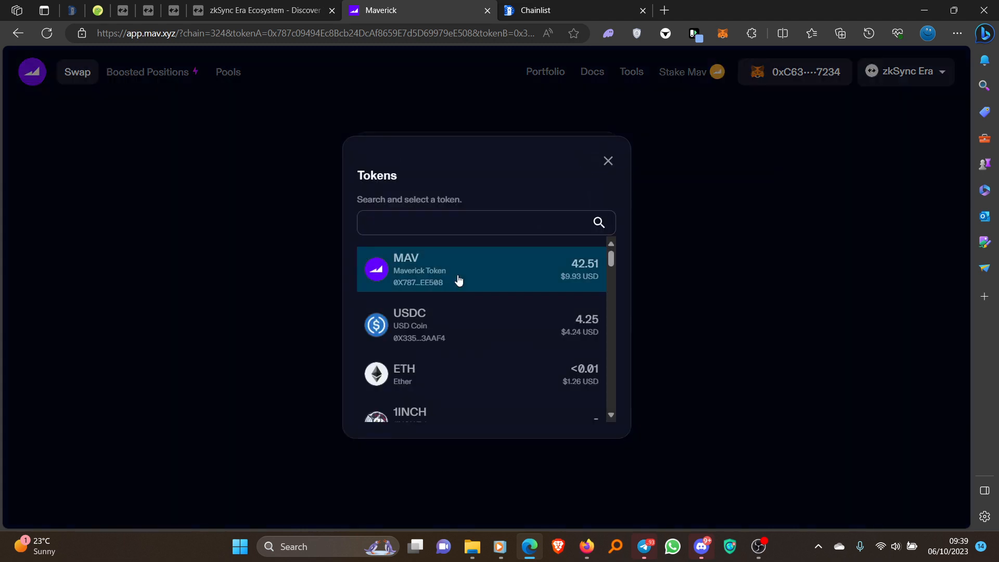
left_click(538, 281)
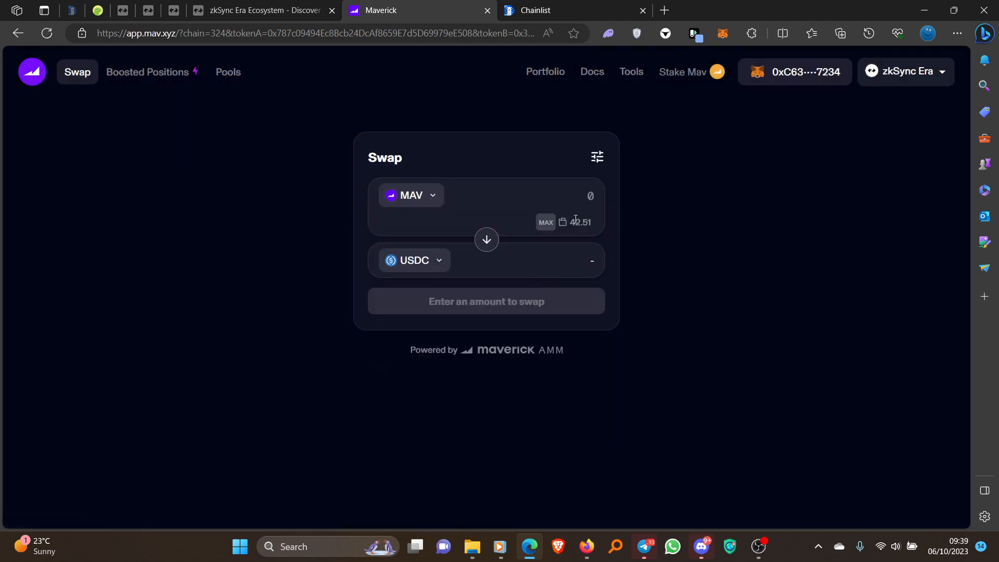
Step: Swap the maximum MAV balance to USDC, submit the transaction in Aurox Wallet, and close the completion dialog
left_click(546, 223)
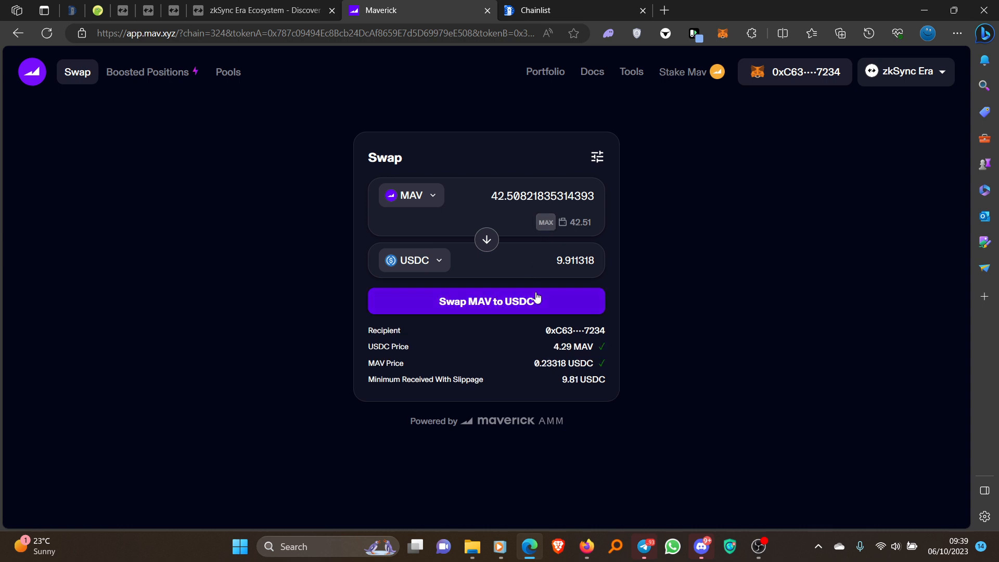
left_click(500, 305)
left_click(503, 333)
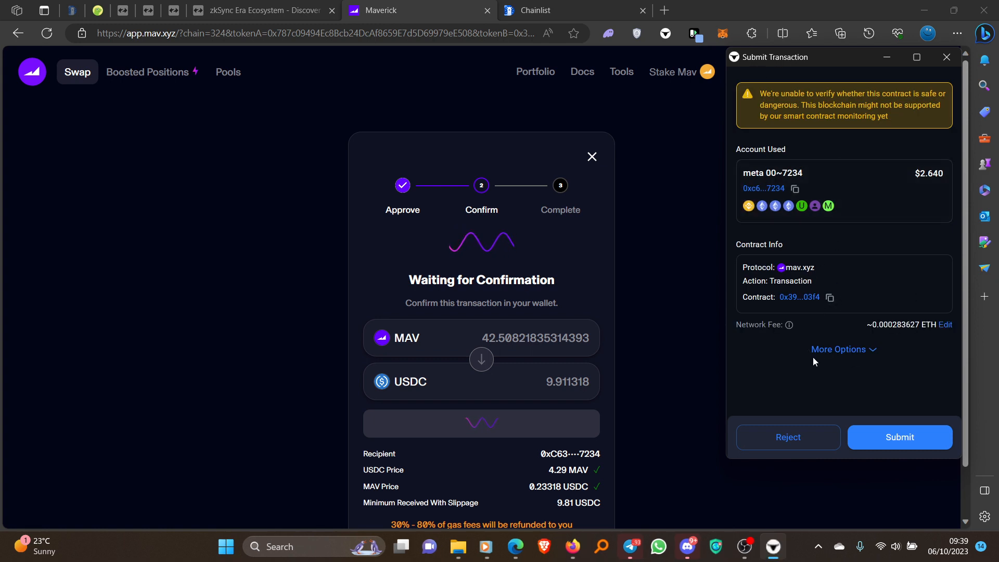
left_click(902, 434)
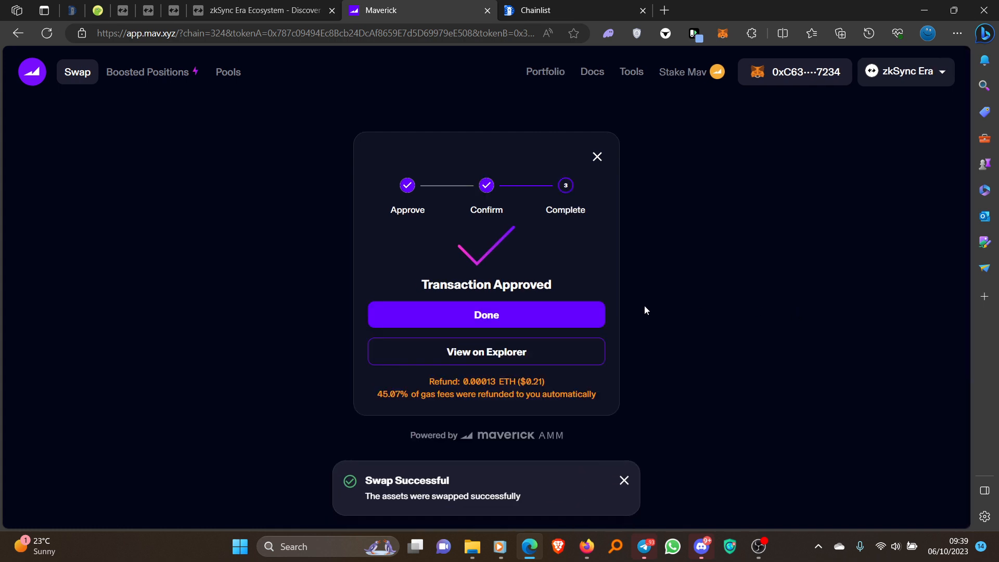
left_click(565, 313)
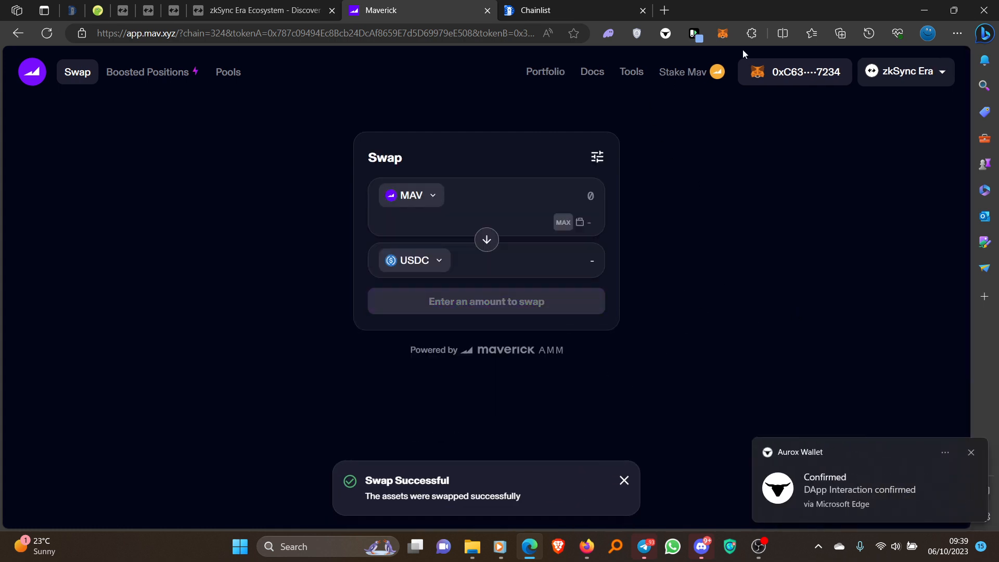
Step: Open Aurox Wallet and examine the coin list for the ETH, USDC and MAV balances
left_click(665, 35)
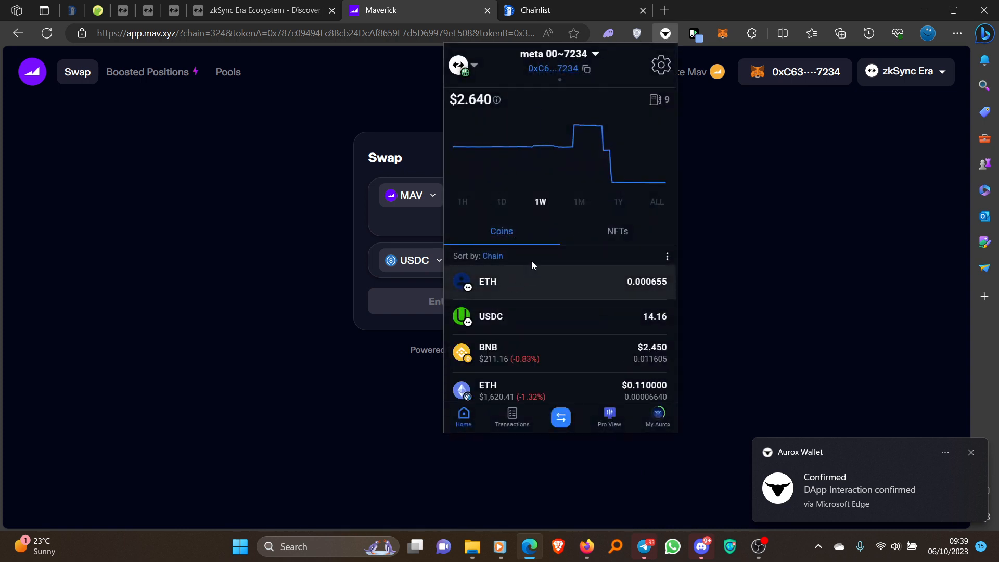
scroll(533, 336, "down", 2)
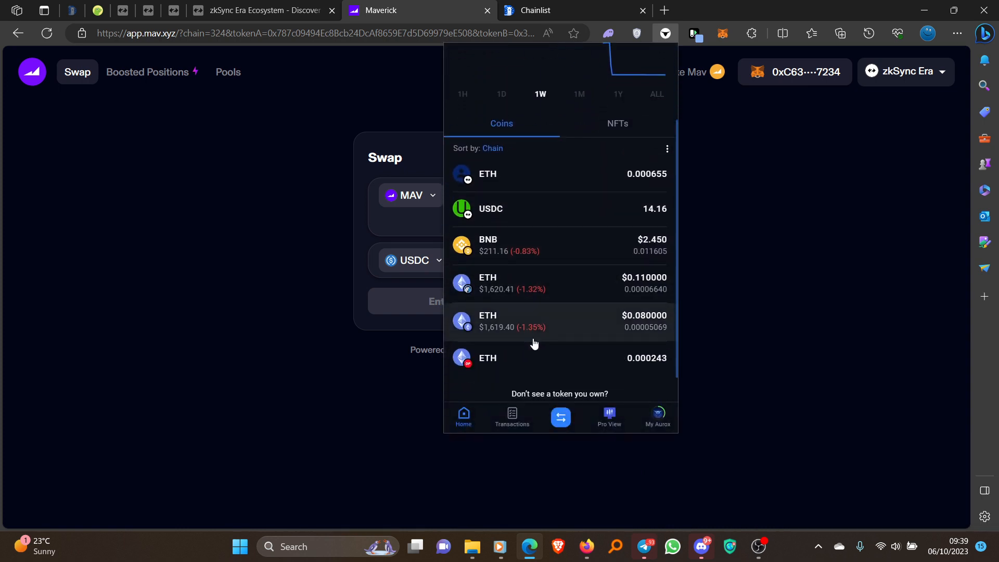
scroll(534, 343, "down", 1)
scroll(534, 343, "up", 3)
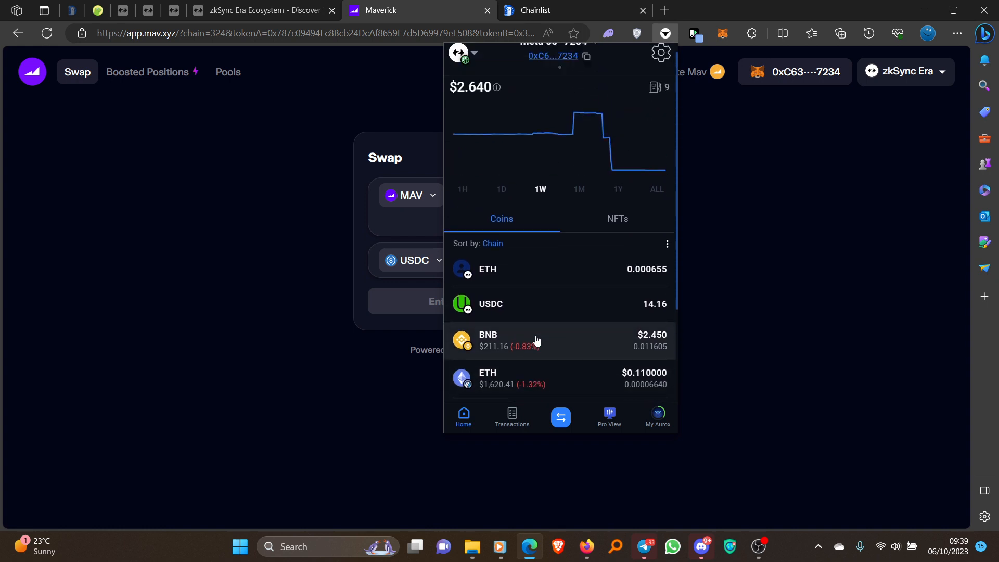
scroll(509, 323, "down", 2)
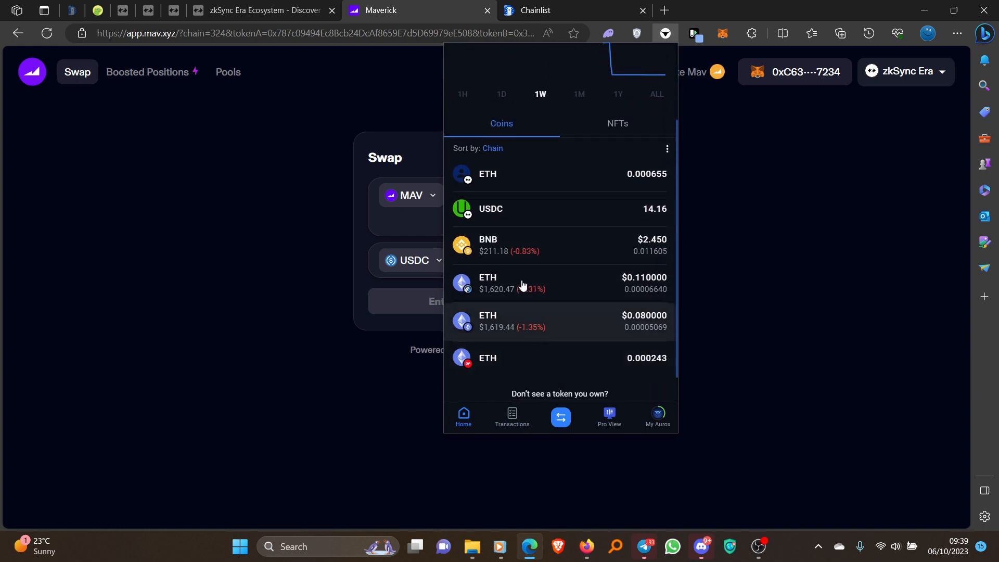
scroll(530, 270, "up", 3)
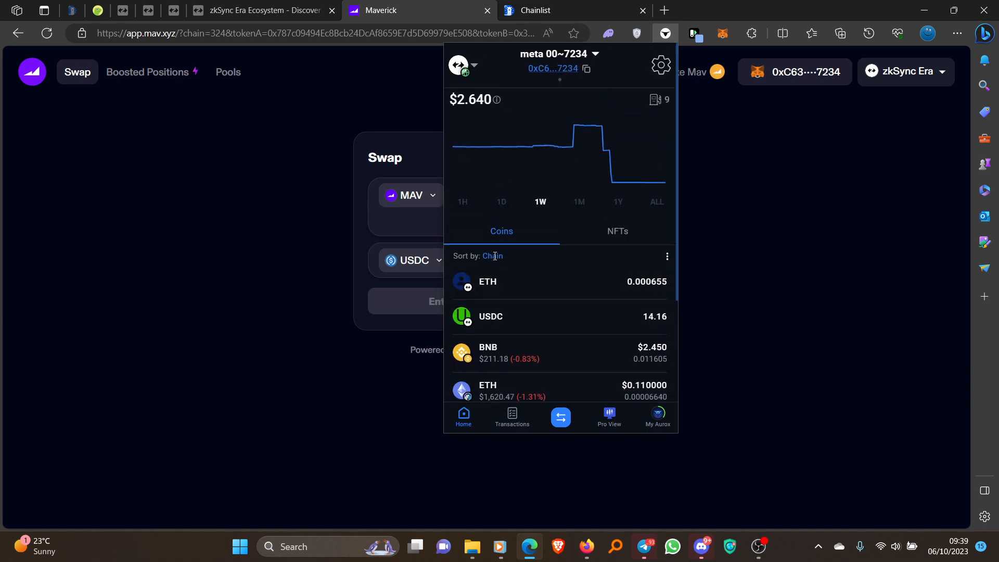
Step: Check the wallet's network selection, keep zkSync Era Mainnet, and review the coin balances on that network
left_click(474, 68)
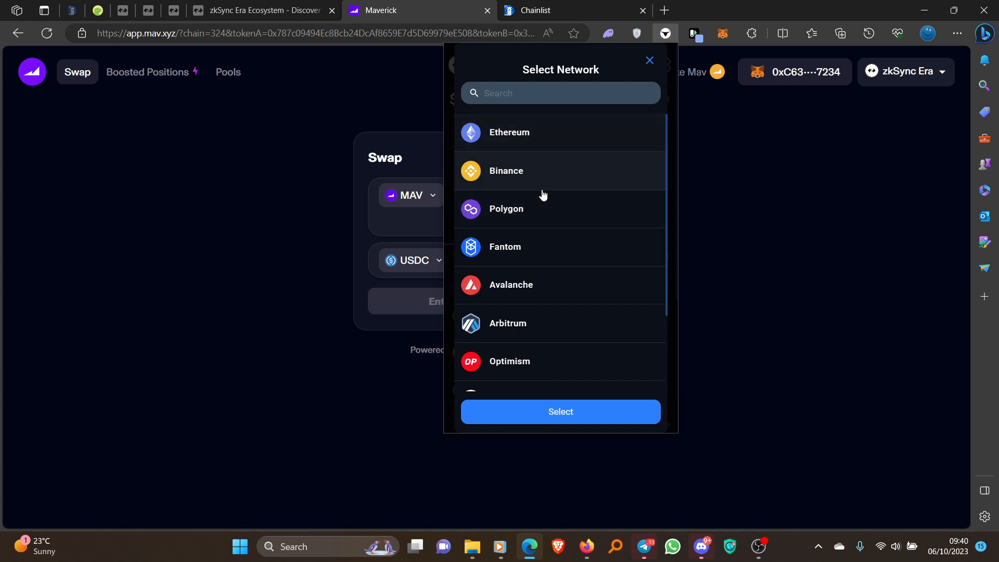
scroll(540, 333, "down", 2)
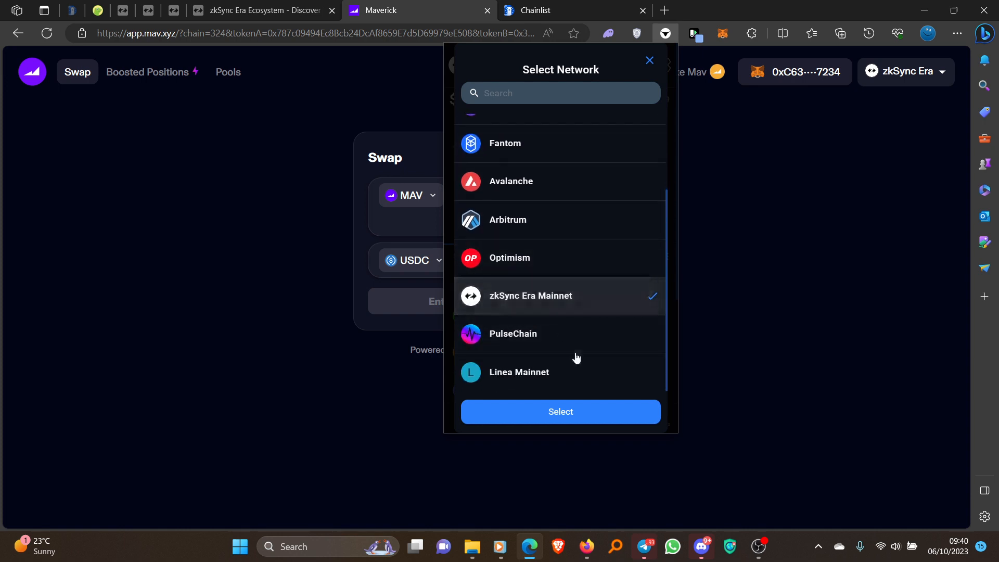
left_click(568, 411)
scroll(556, 396, "down", 1)
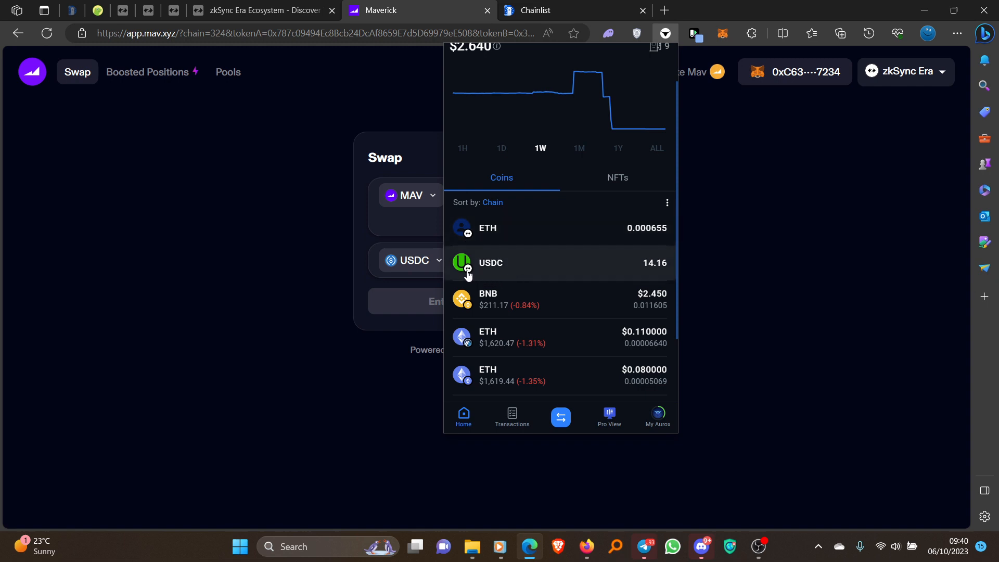
scroll(654, 265, "down", 2)
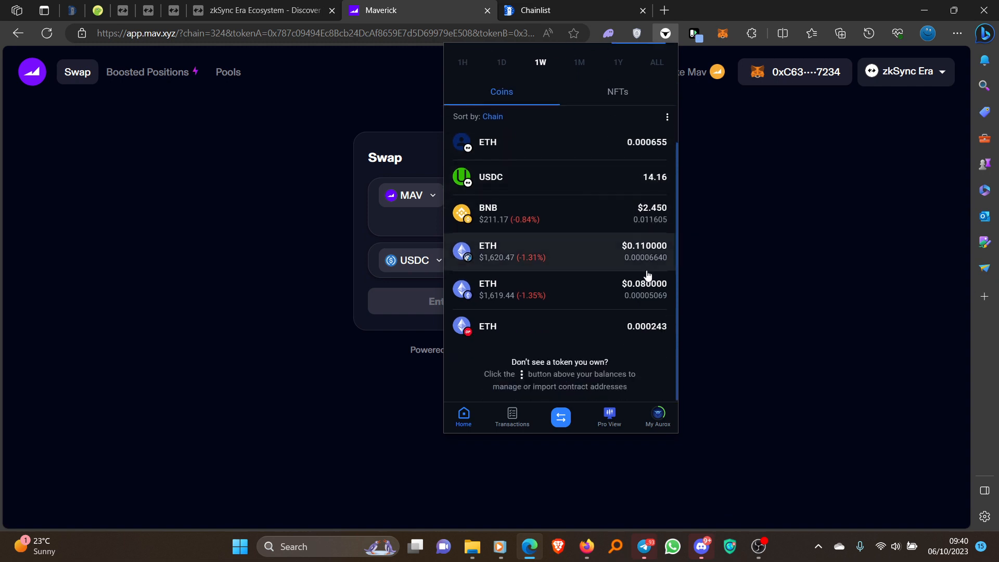
scroll(498, 215, "up", 1)
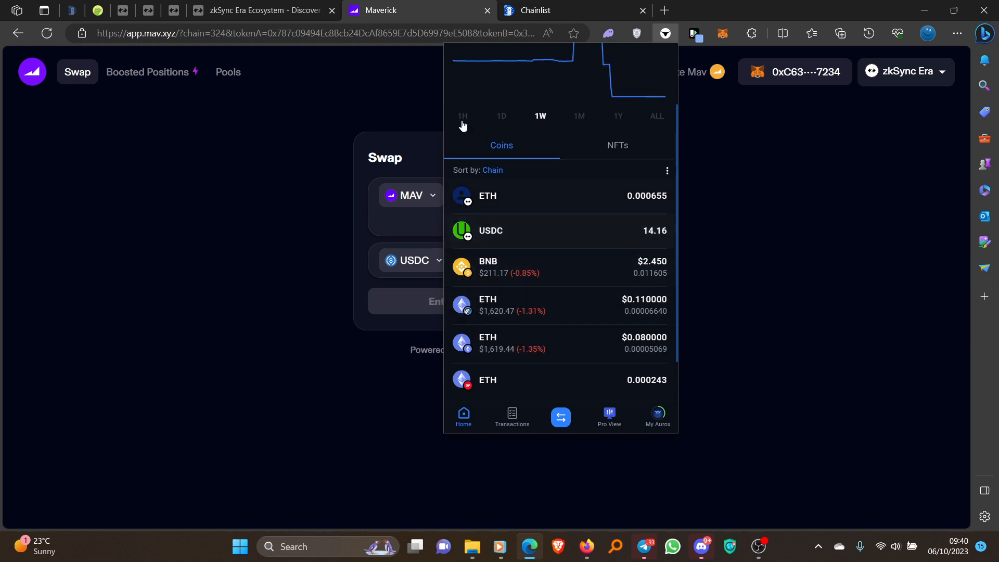
Step: Switch to CoinGecko, look up Maverick Protocol (MAV), and copy its zkSync contract address
left_click(99, 10)
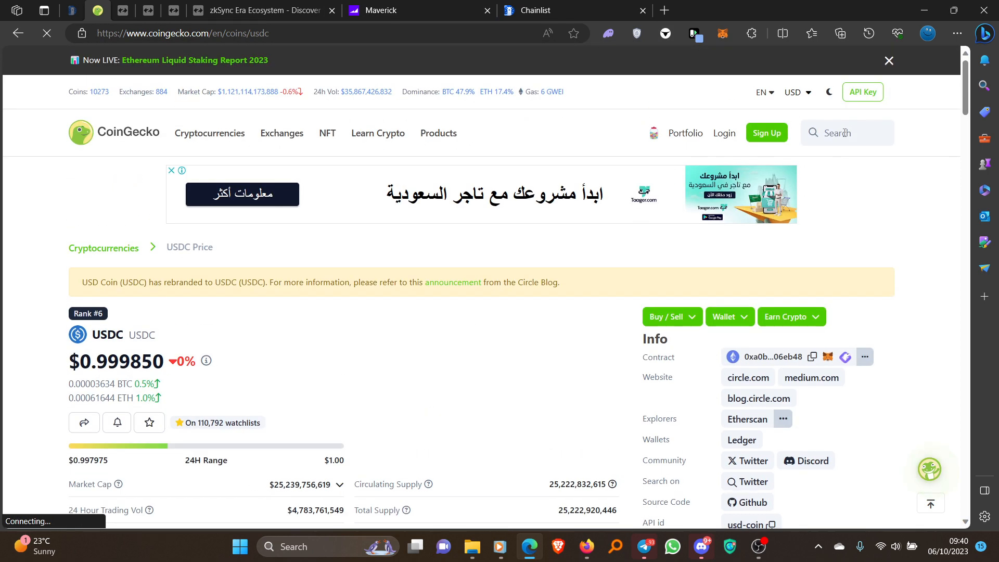
left_click(843, 132)
type("m")
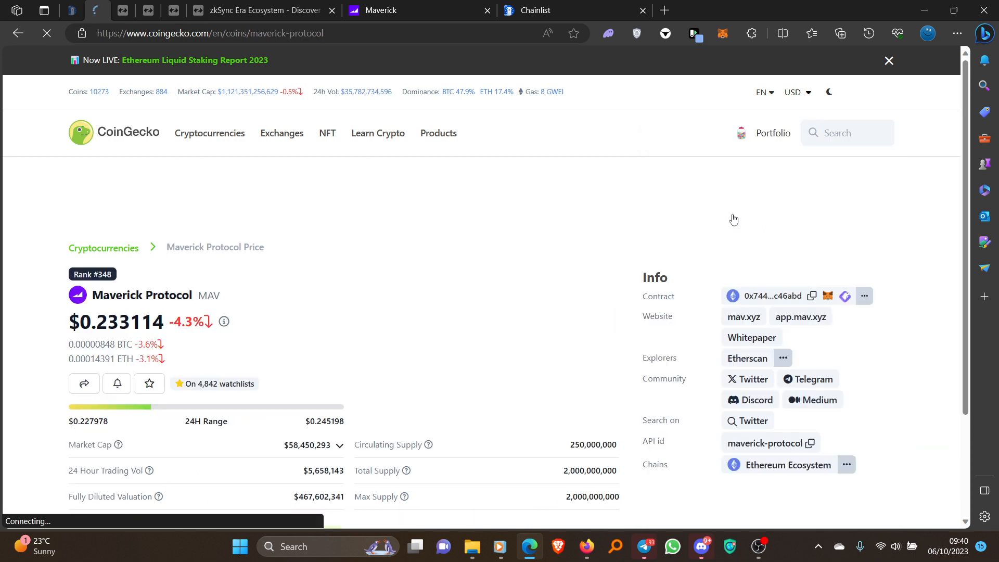
left_click(863, 318)
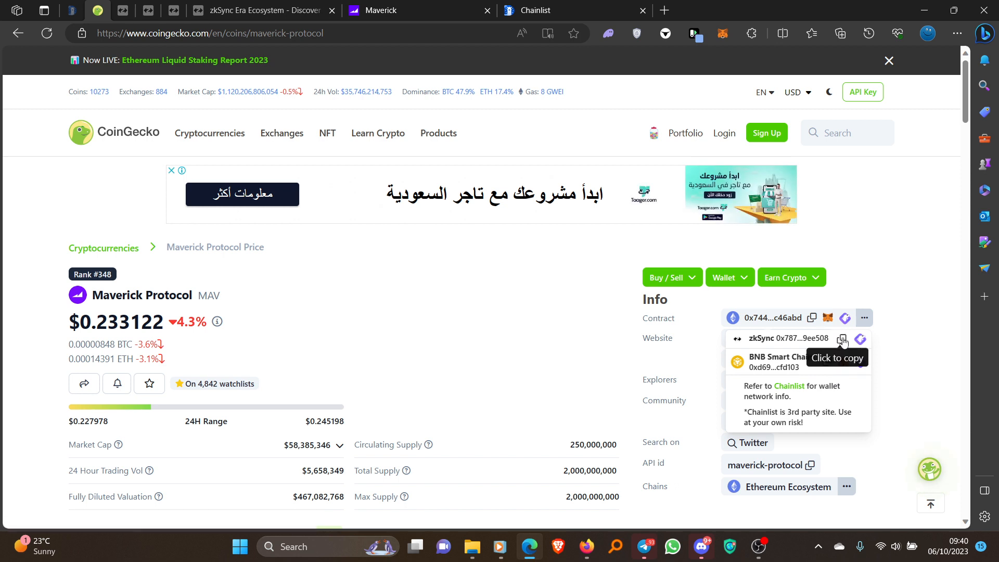
left_click(840, 339)
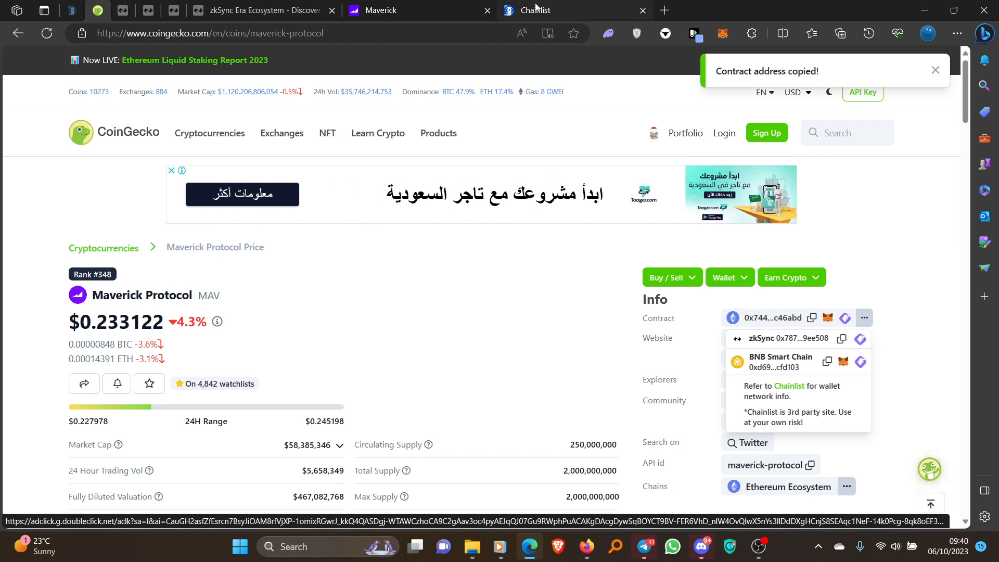
Step: Switch back to Maverick and import MAV into Aurox Wallet on zkSync Era Mainnet using the copied token contract address
left_click(404, 5)
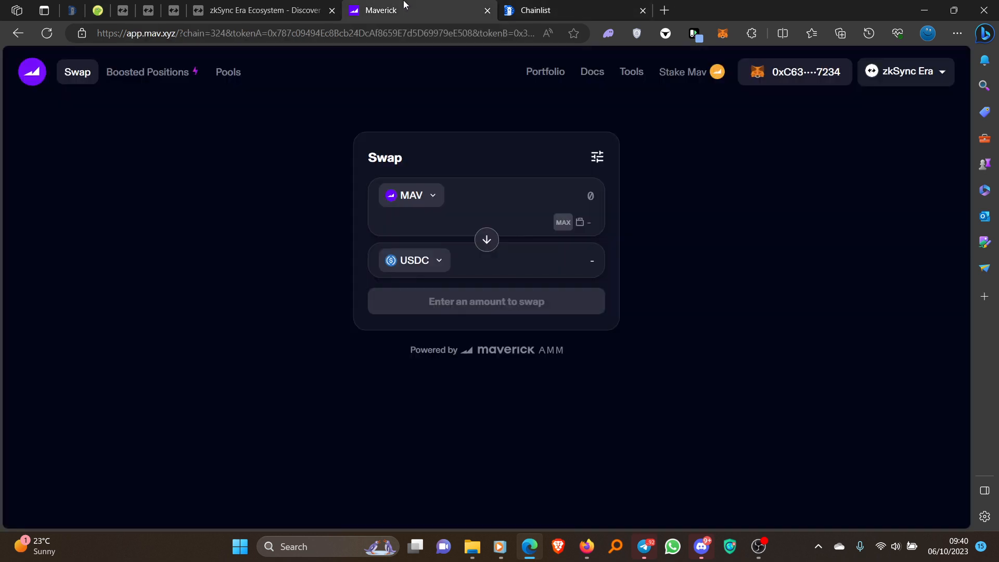
left_click(666, 34)
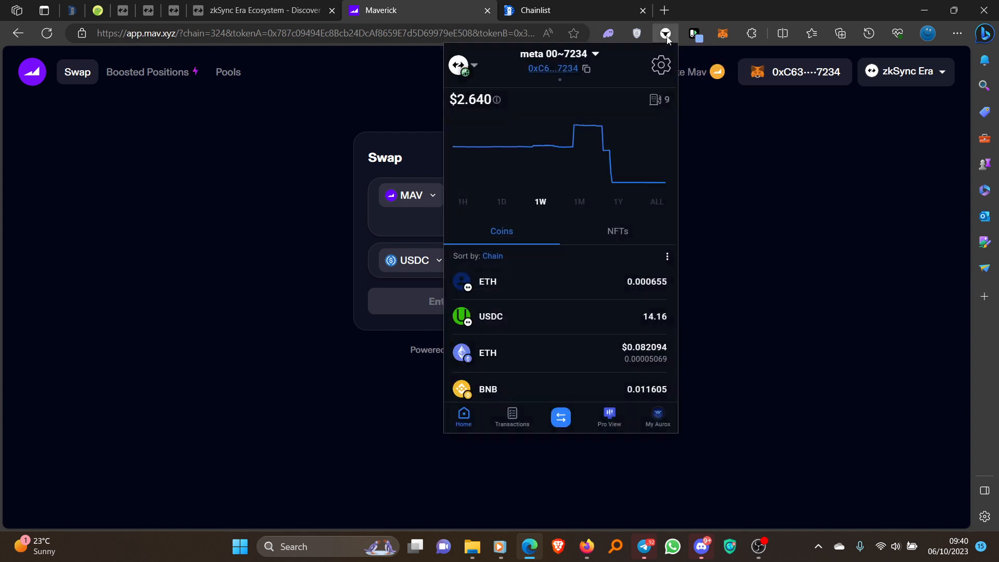
left_click(667, 258)
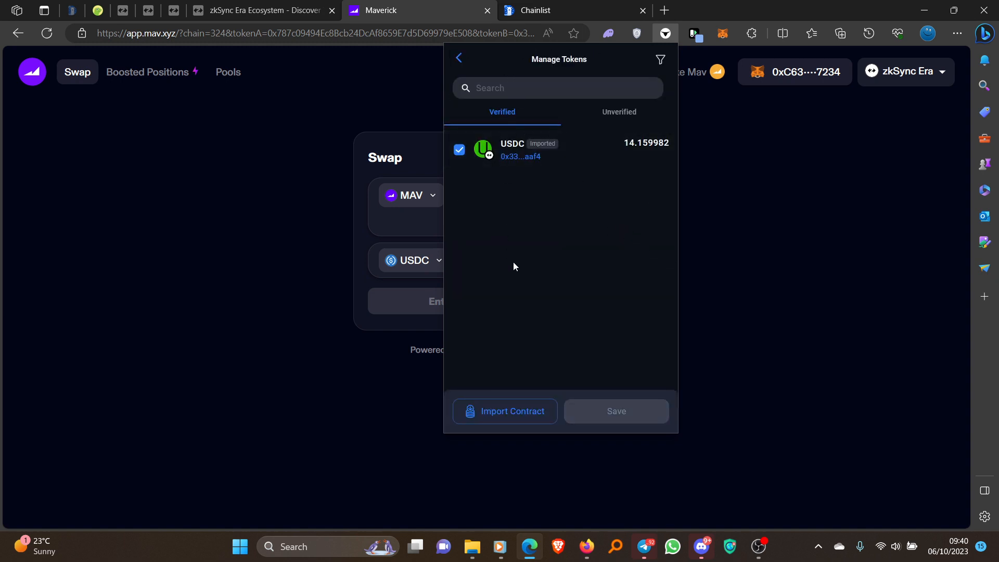
left_click(522, 415)
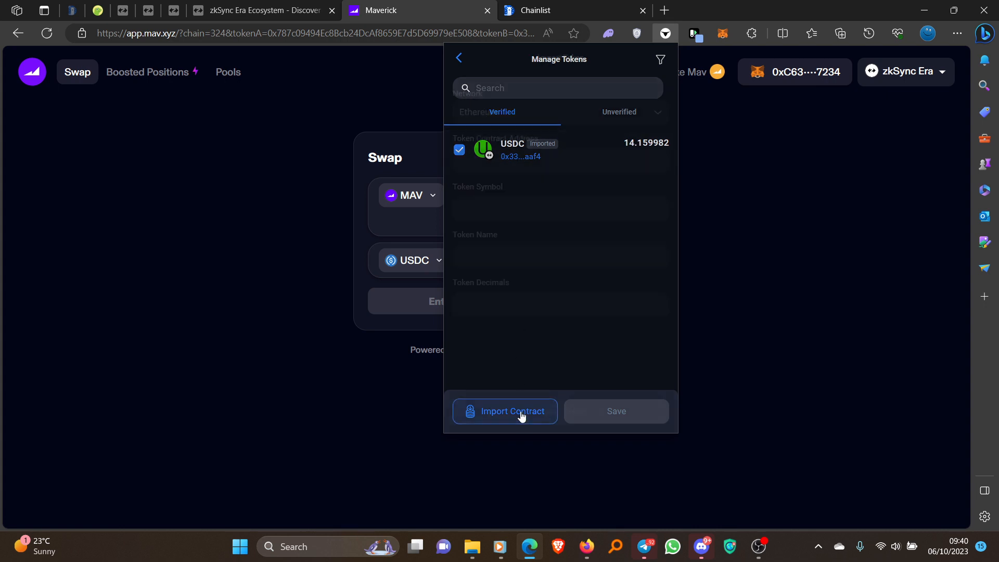
left_click(535, 115)
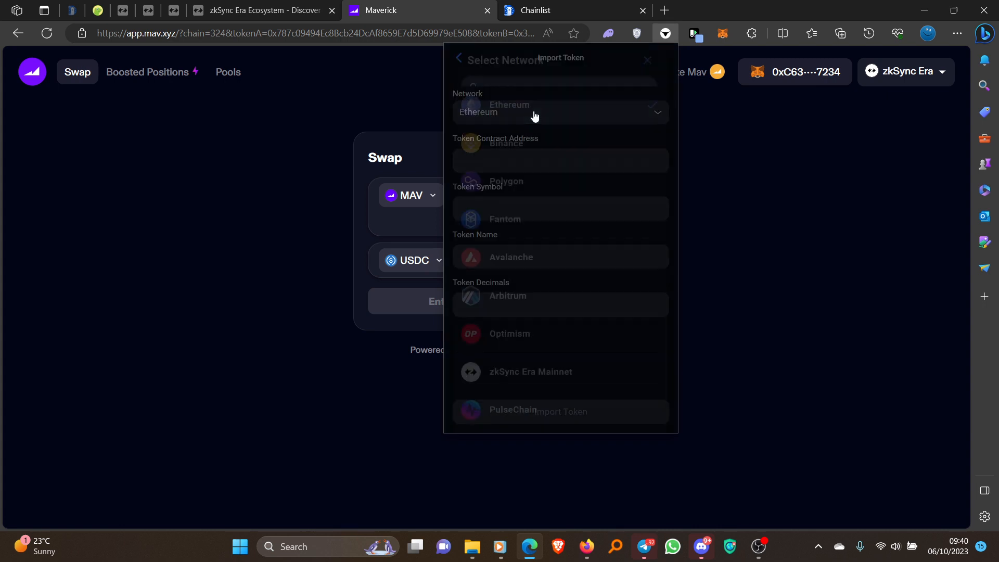
scroll(539, 265, "down", 1)
left_click(555, 344)
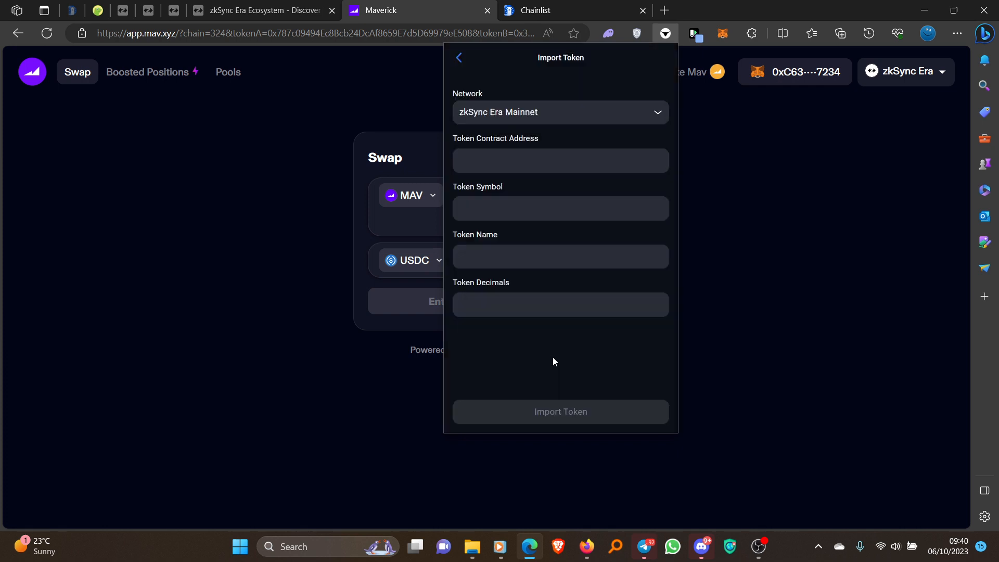
left_click(534, 162)
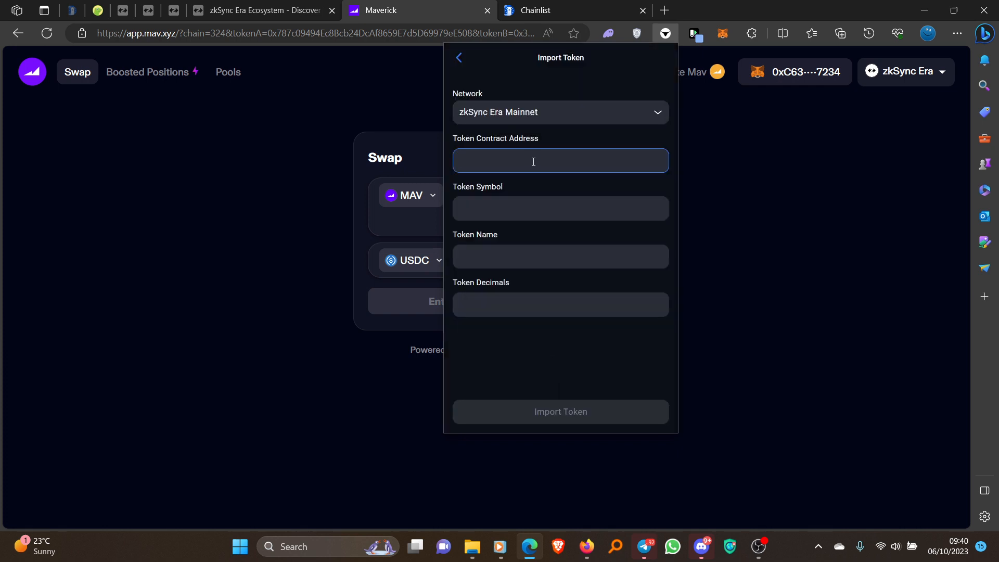
key("ctrl+v")
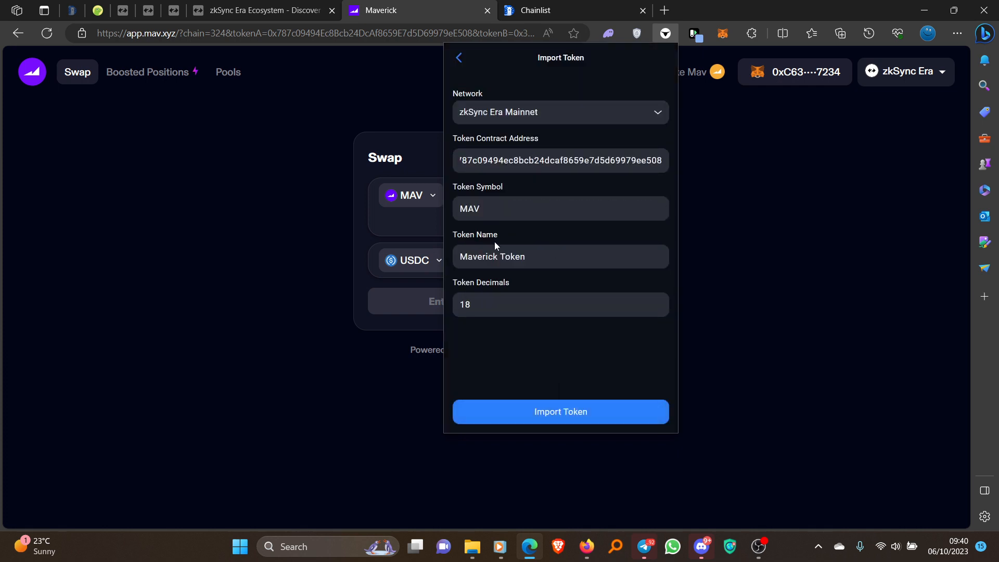
left_click(552, 405)
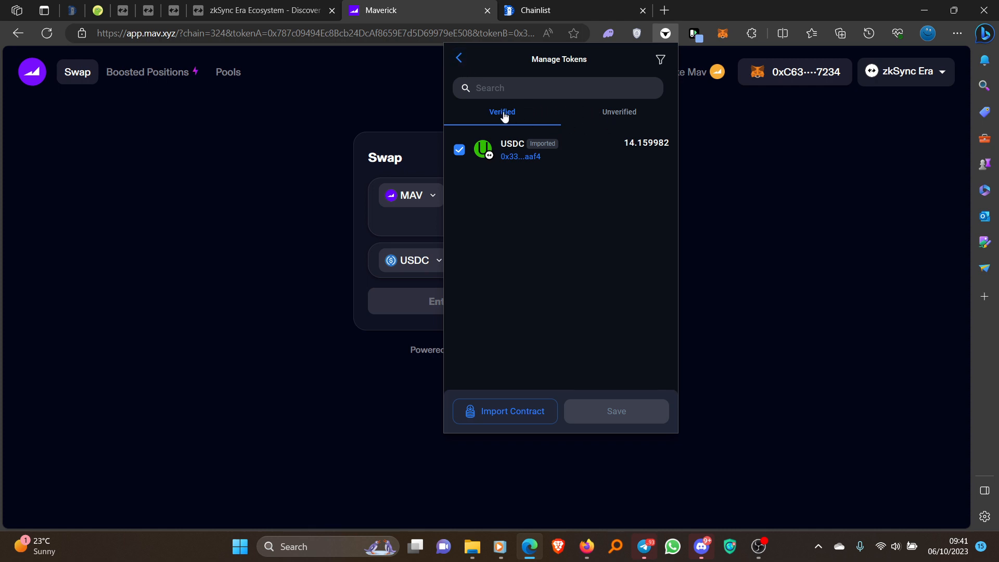
Step: Compare the verified and unverified token lists in the wallet's token management to look for the zkSync MAV token
left_click(604, 114)
left_click(518, 113)
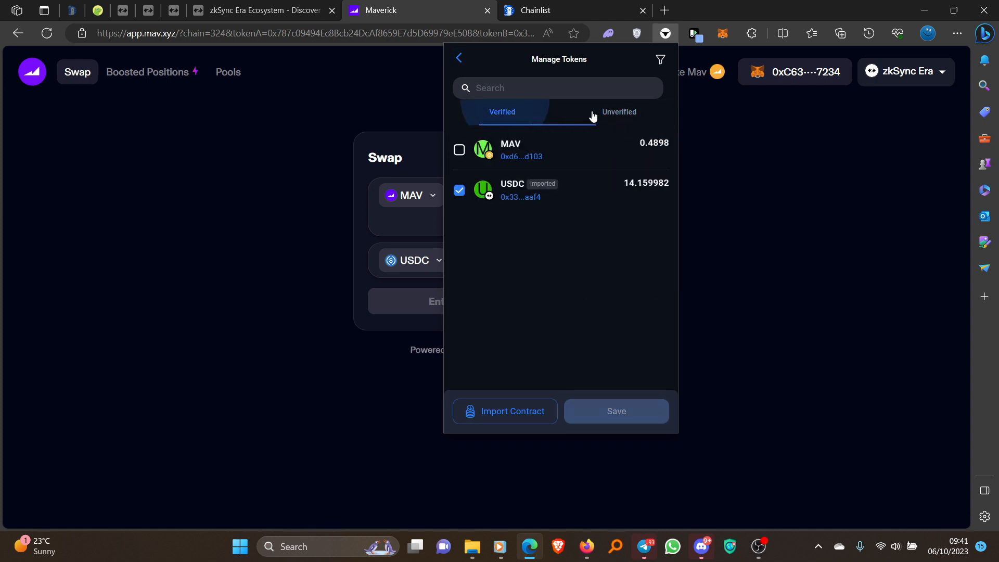
left_click(604, 114)
scroll(585, 245, "down", 4)
scroll(586, 235, "up", 4)
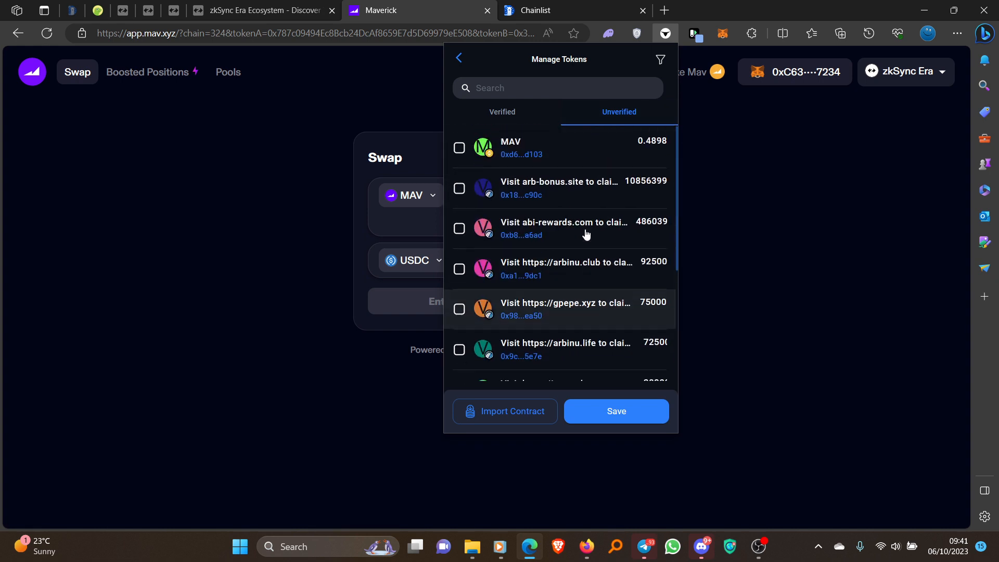
left_click(516, 113)
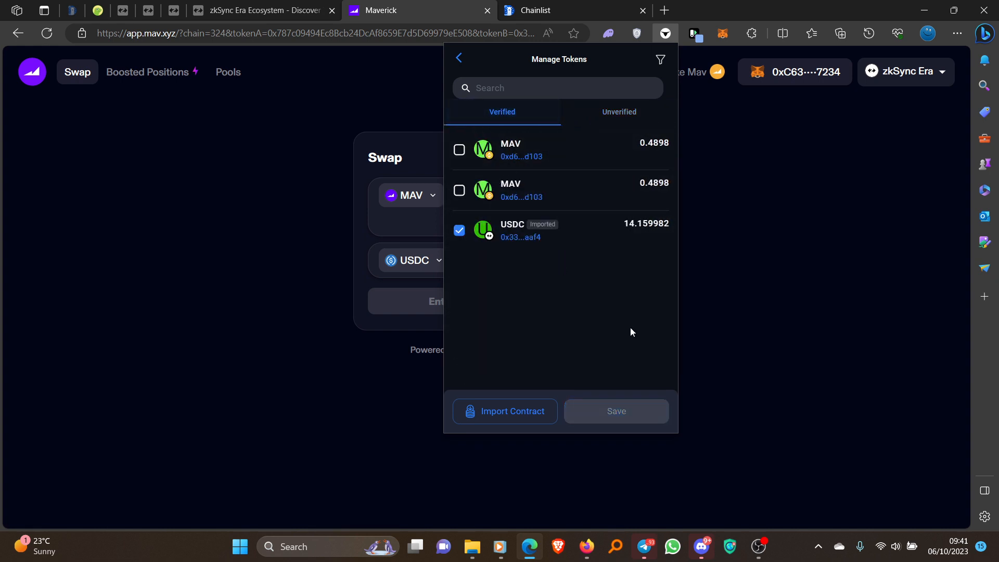
Step: Return to the wallet's home view, check the coin list for MAV, and close the wallet
left_click(459, 60)
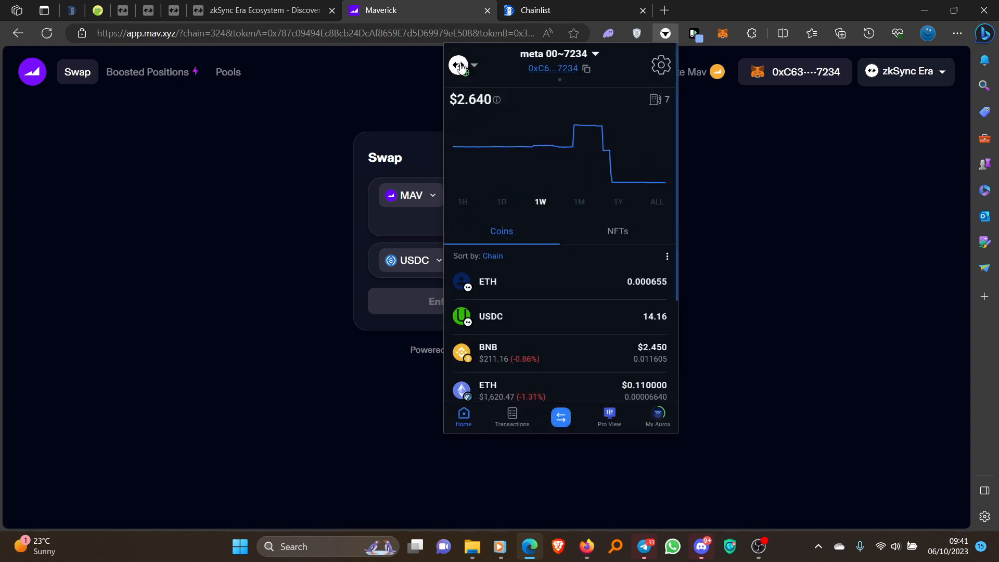
scroll(517, 312, "down", 3)
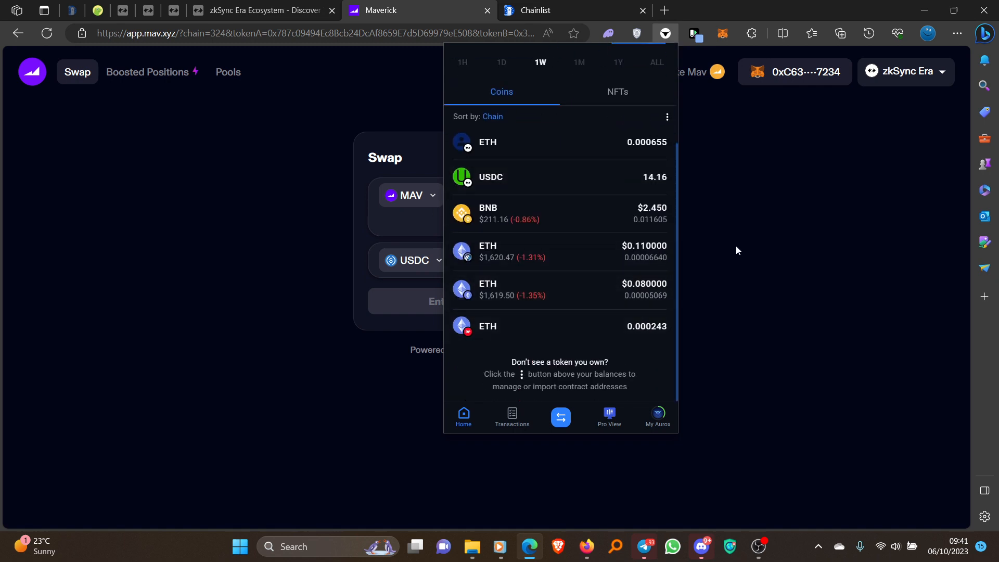
left_click(760, 238)
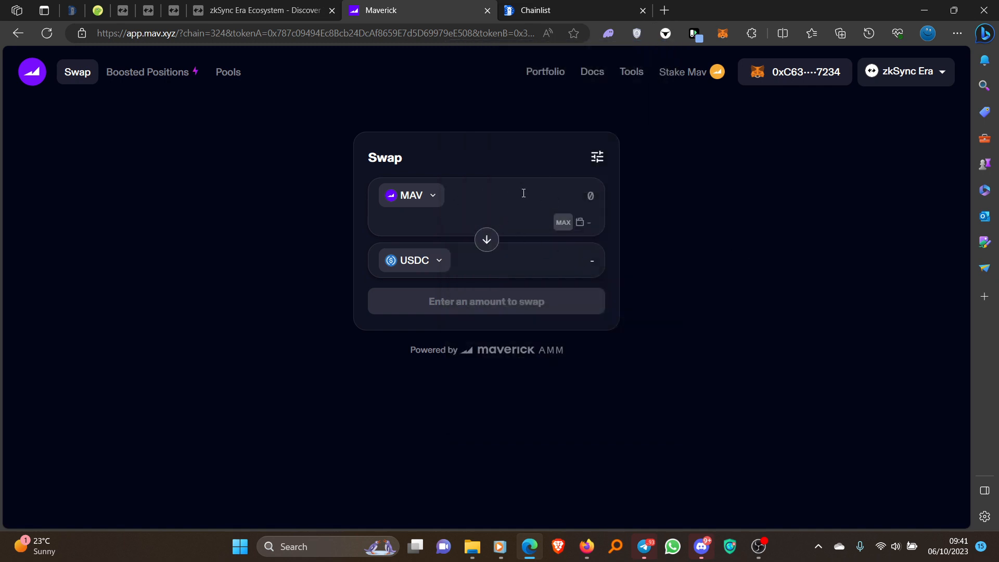
Step: Swap 5 USDC to MAV, submit the transaction in Aurox Wallet, and open the wallet to check the coin balances
left_click(486, 240)
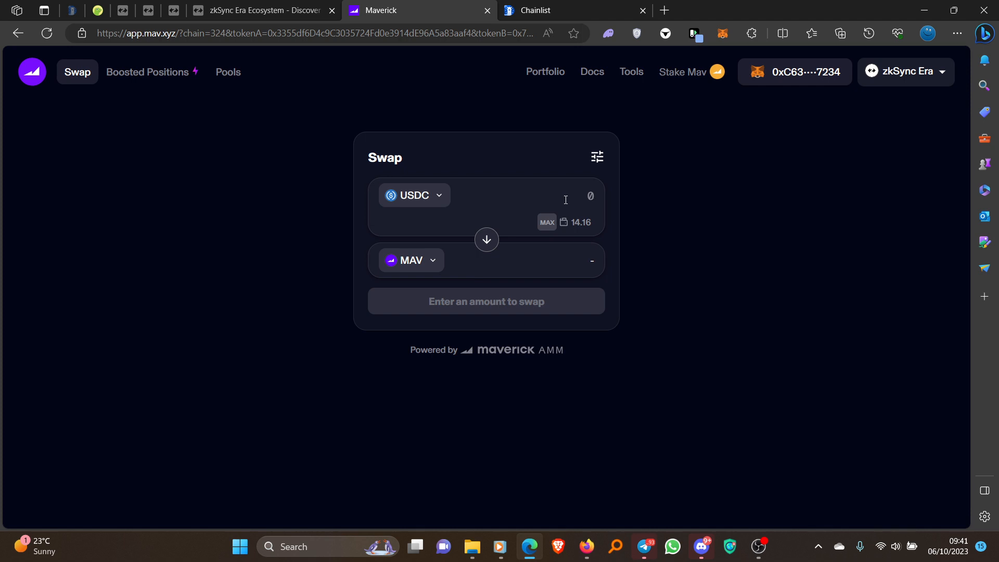
type("5")
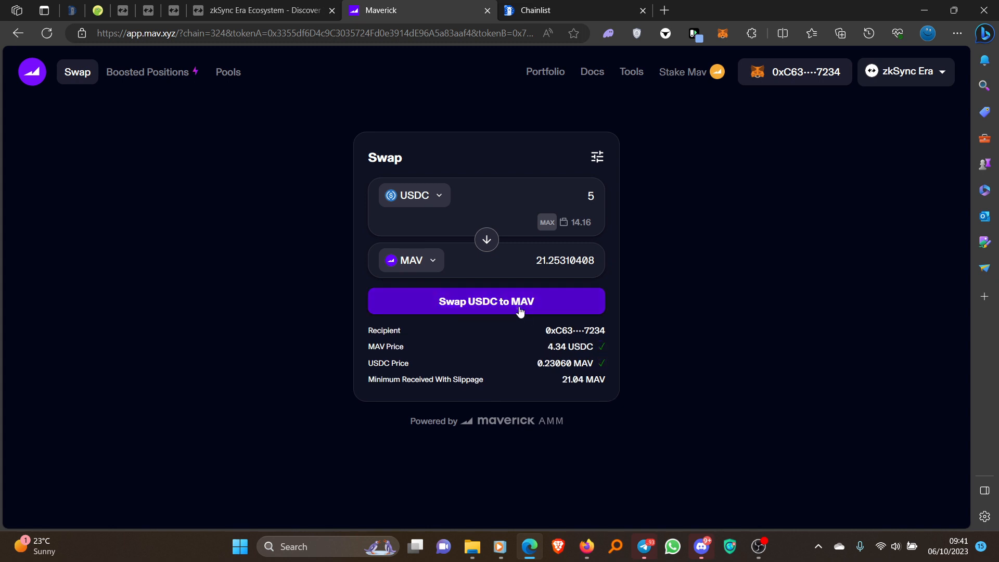
left_click(518, 309)
left_click(517, 332)
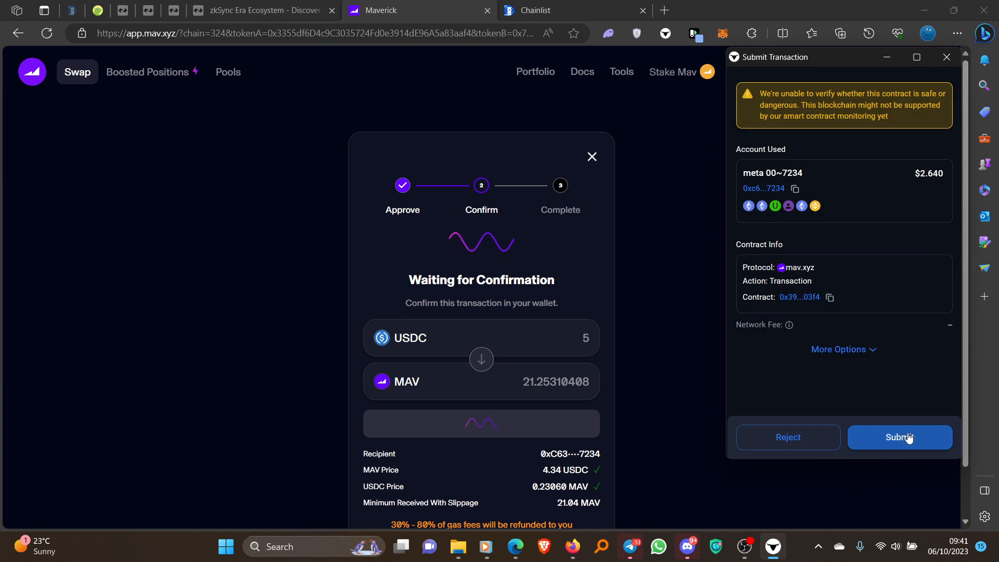
left_click(893, 439)
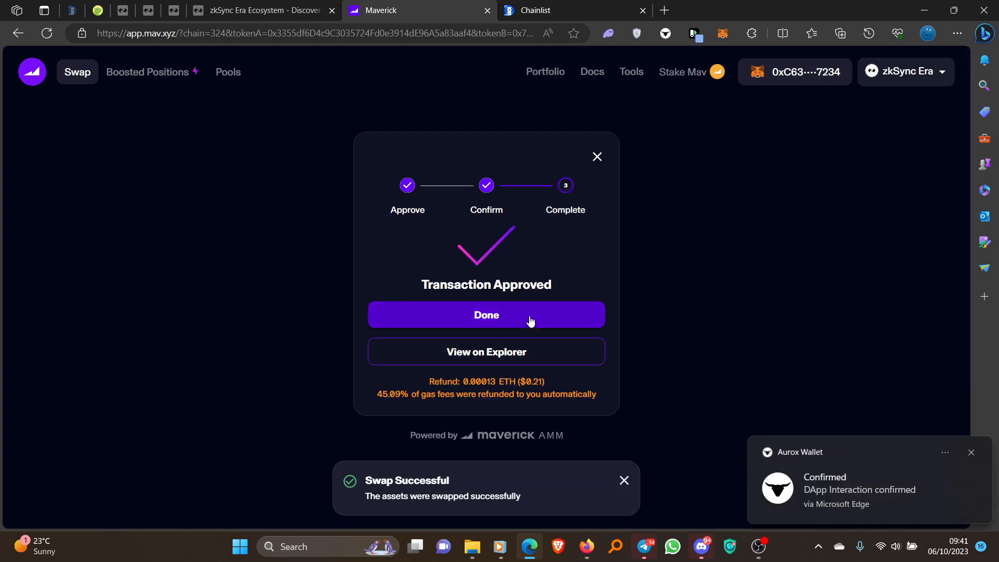
left_click(508, 316)
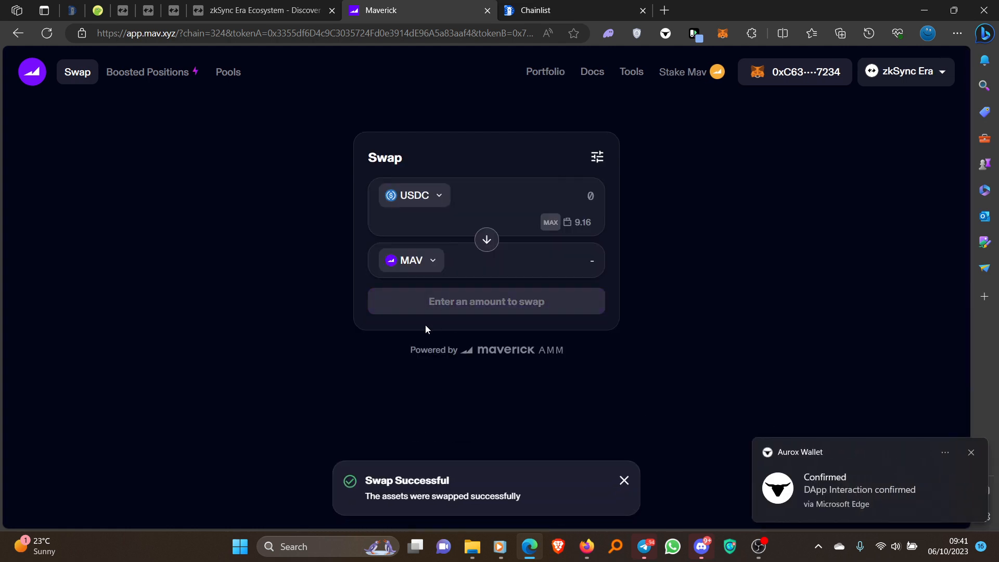
left_click(664, 34)
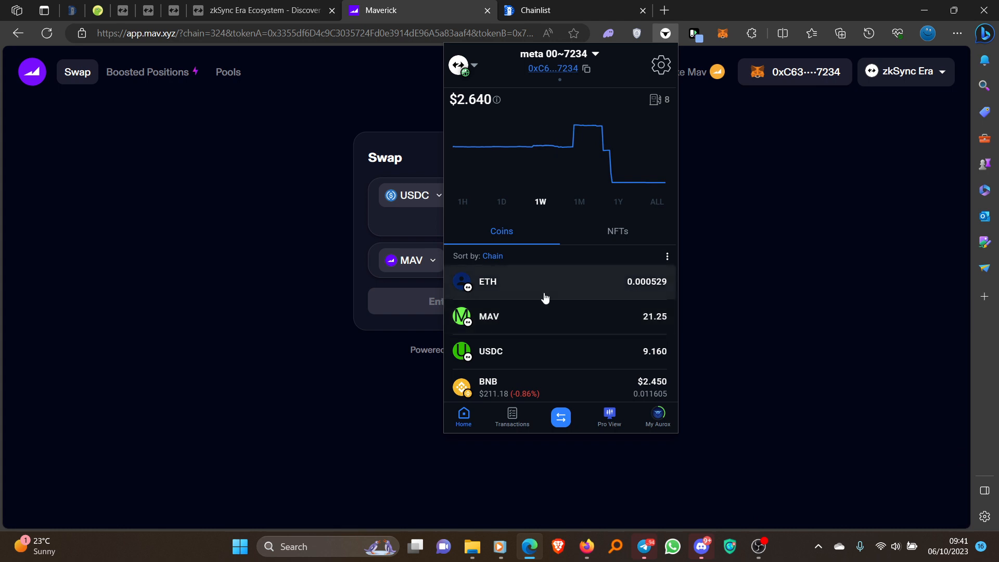
Step: Review the verified imported tokens in the wallet's token management, return to its home view, and close the wallet
left_click(667, 256)
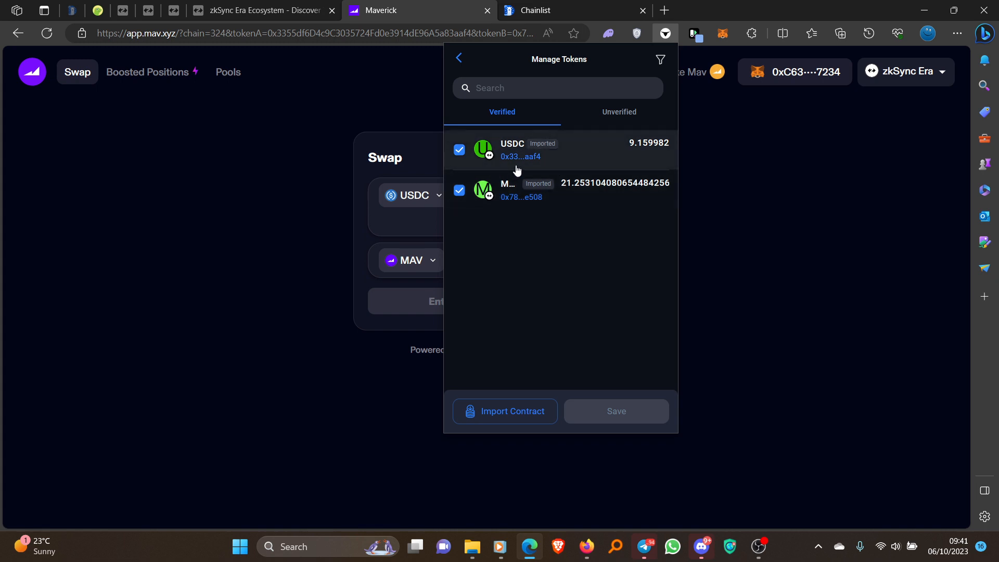
left_click(458, 59)
left_click(708, 216)
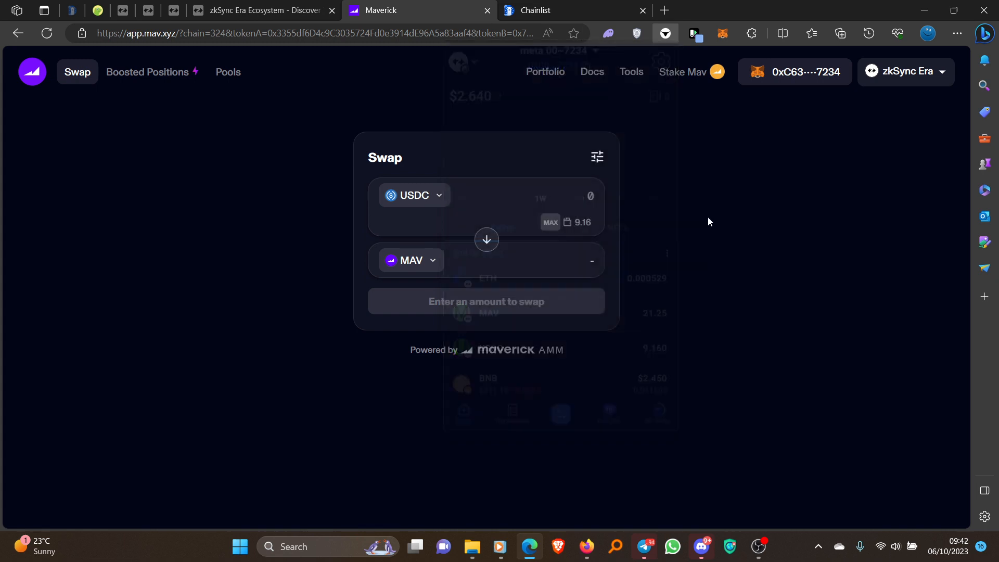
Step: Swap the maximum MAV balance to USDC, submit the transaction in Aurox Wallet, and check the coin balances in the wallet
left_click(487, 241)
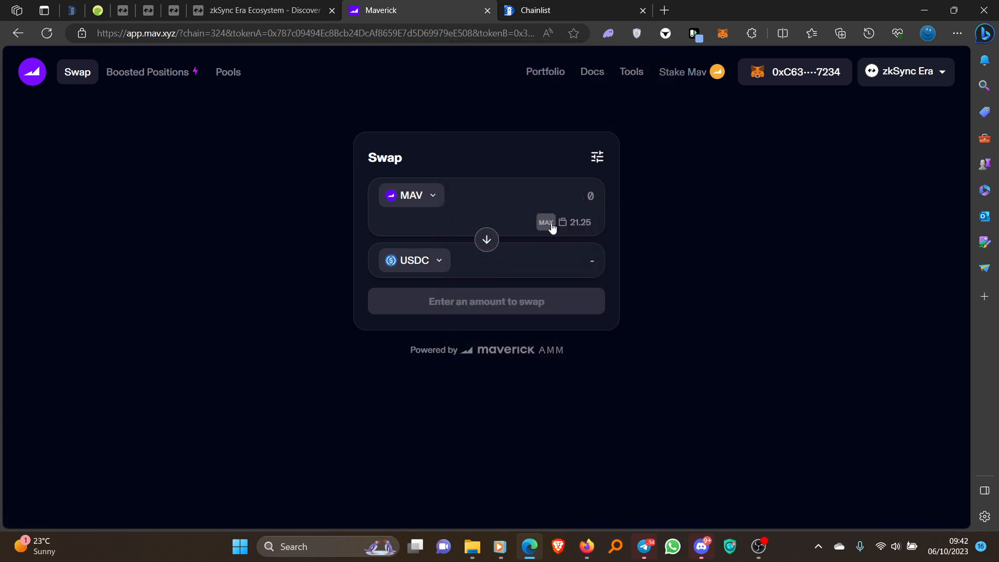
left_click(550, 225)
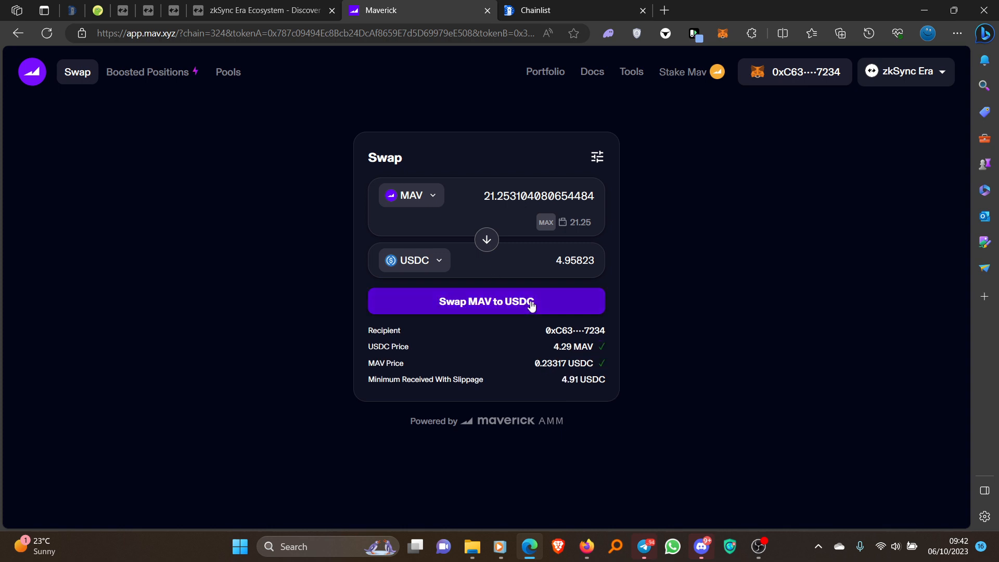
left_click(530, 302)
left_click(519, 336)
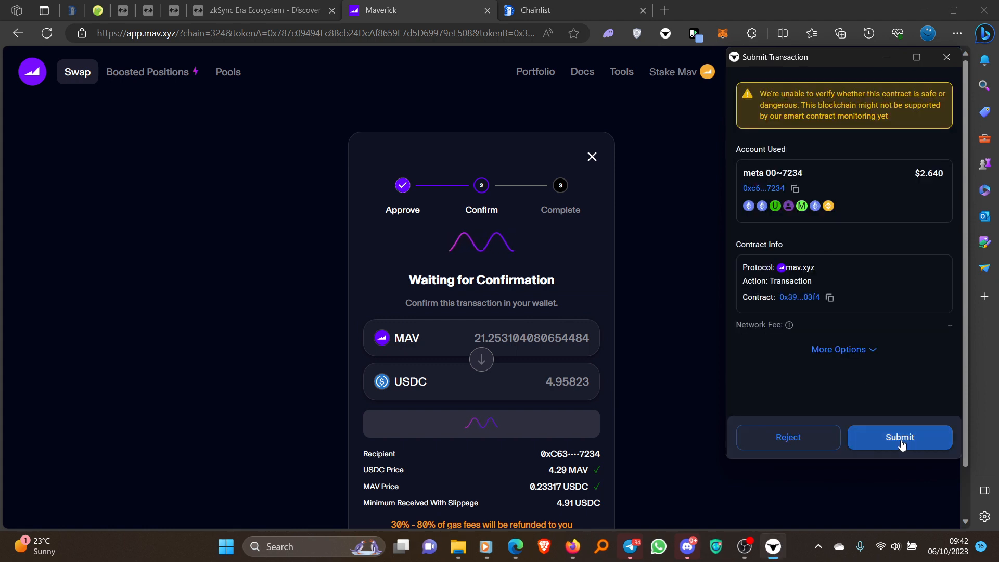
left_click(902, 440)
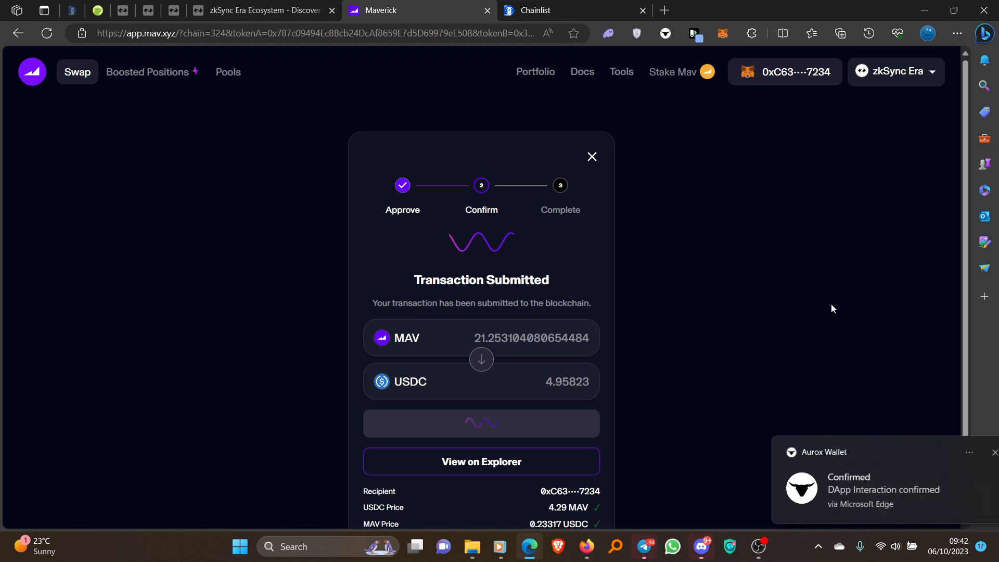
left_click(484, 316)
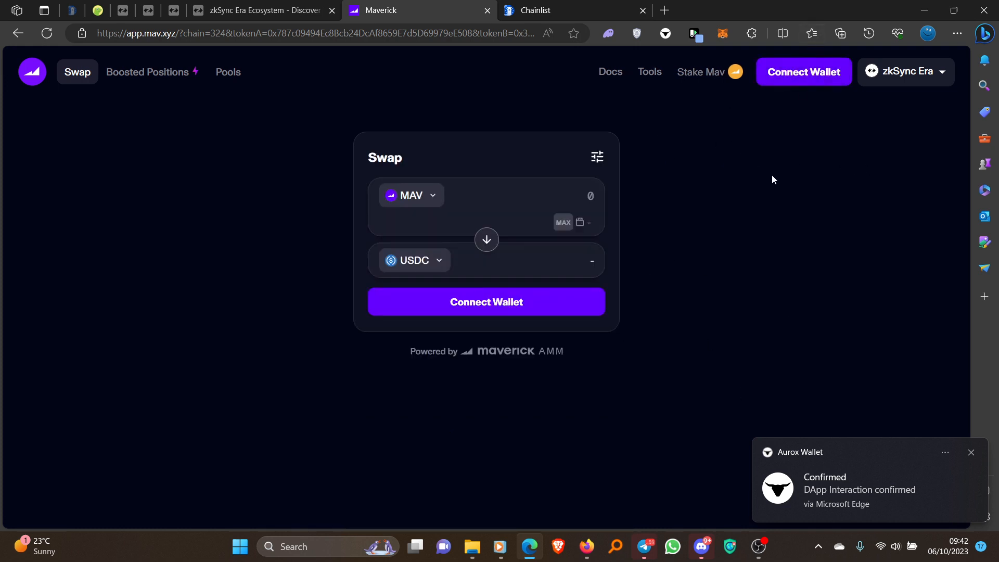
left_click(654, 33)
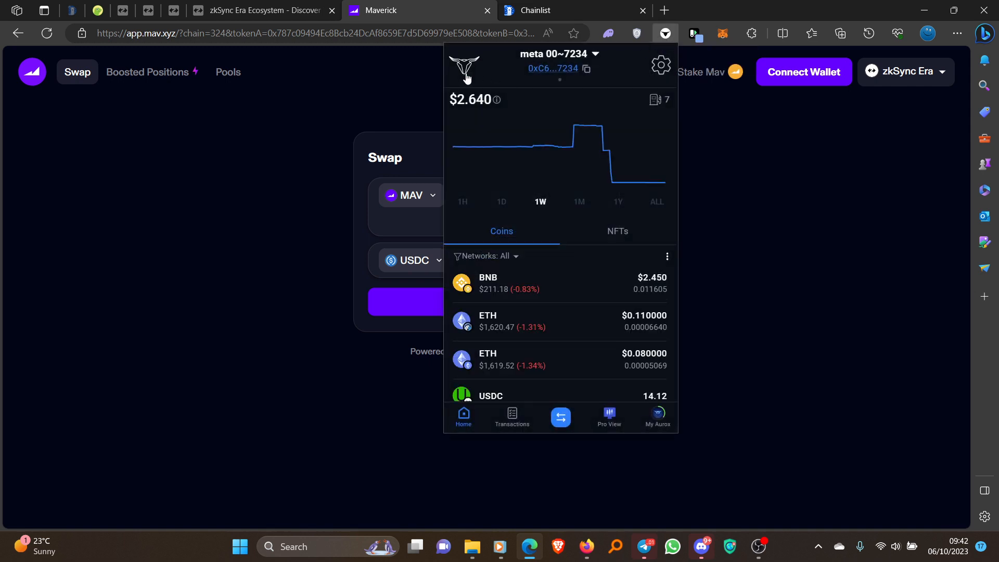
left_click(763, 114)
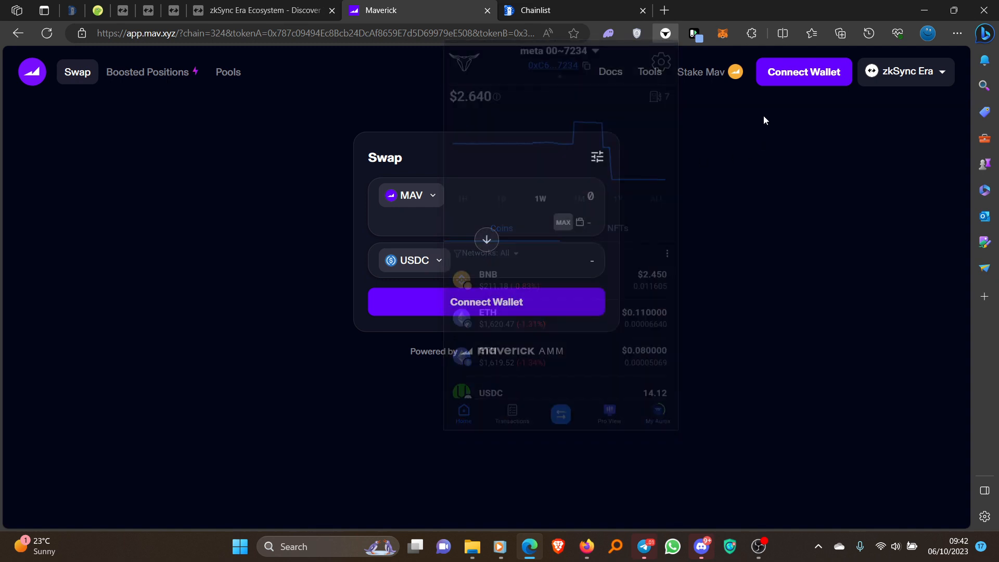
Step: Try to reconnect the wallet to Maverick through the MetaMask option and approve the connection request
left_click(804, 72)
left_click(450, 206)
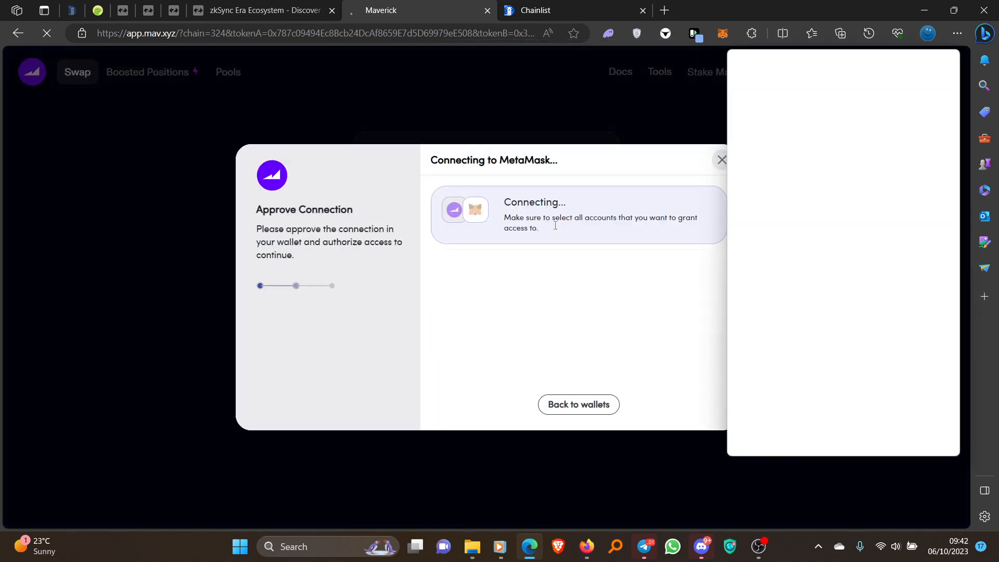
left_click(901, 441)
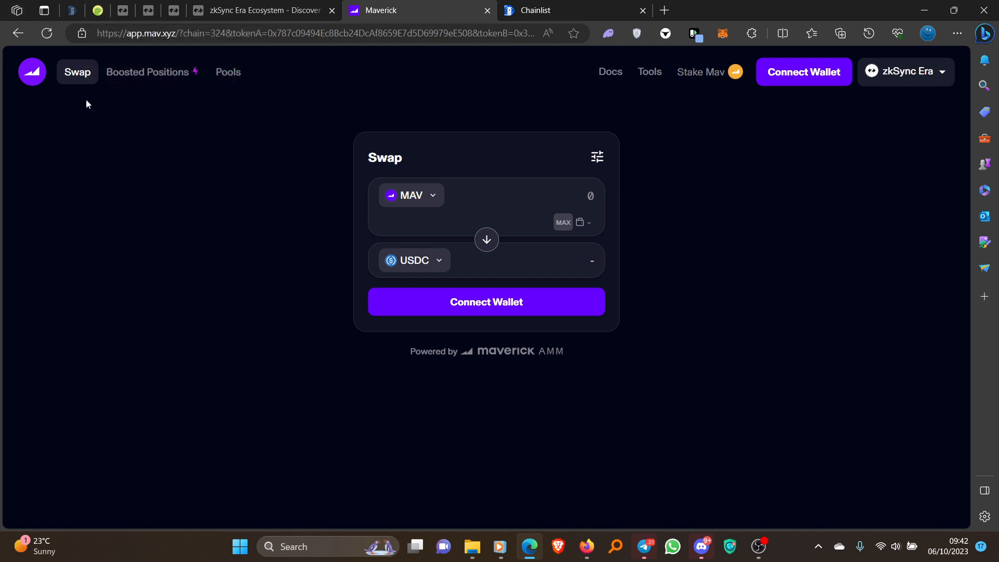
Step: Revisit the Maverick Protocol token page with its contract addresses on CoinGecko and return to the Maverick swap page
left_click(526, 11)
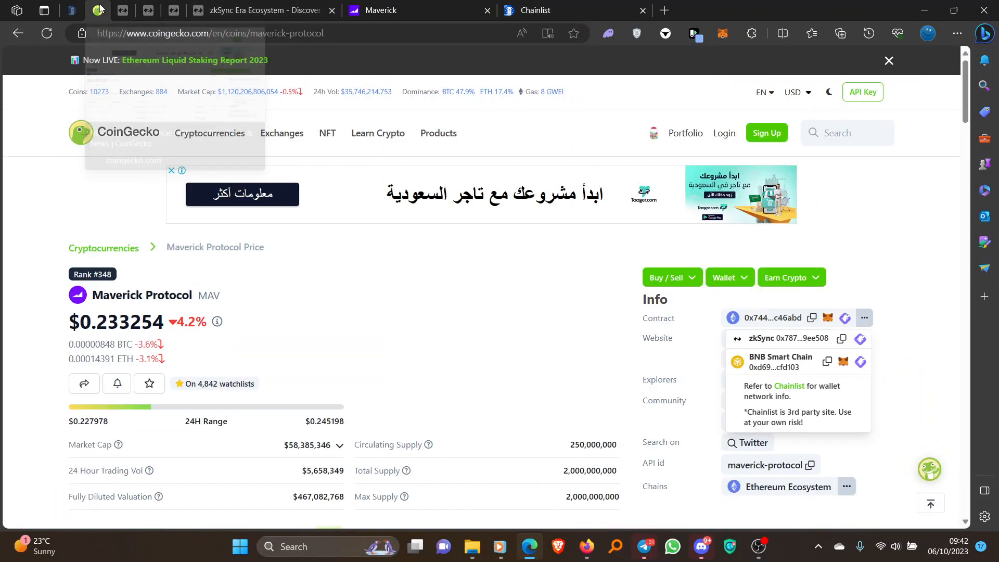
left_click(98, 10)
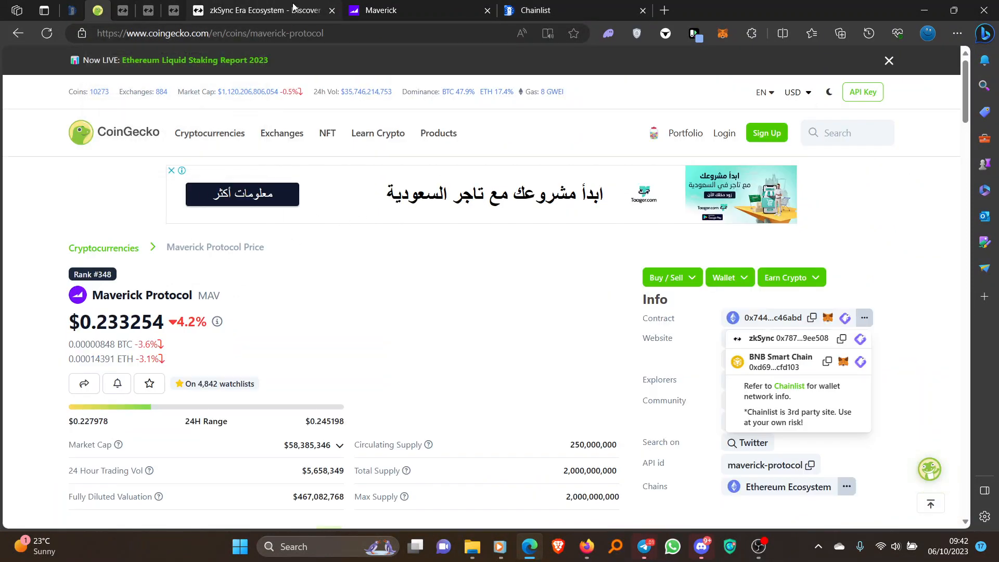
left_click(358, 9)
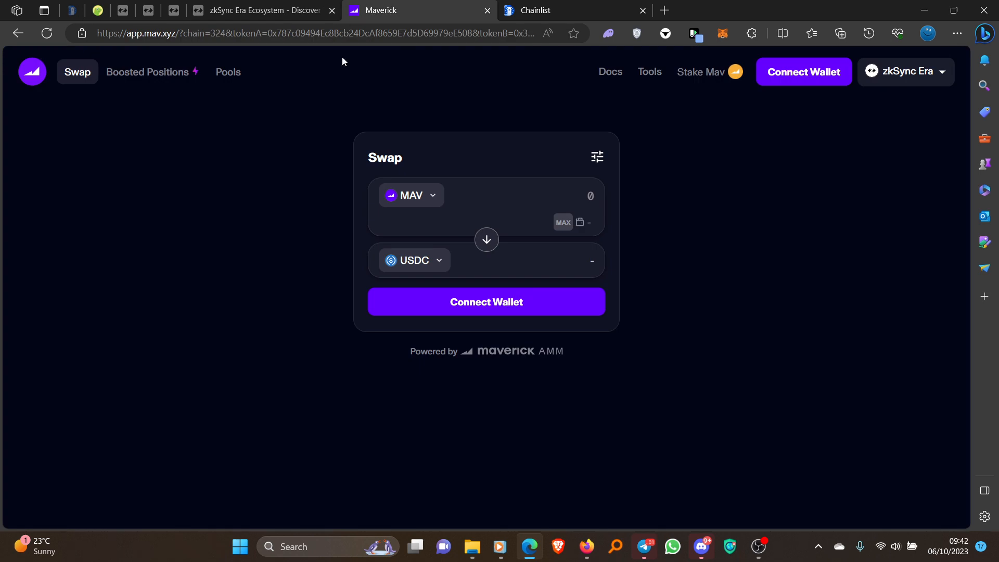